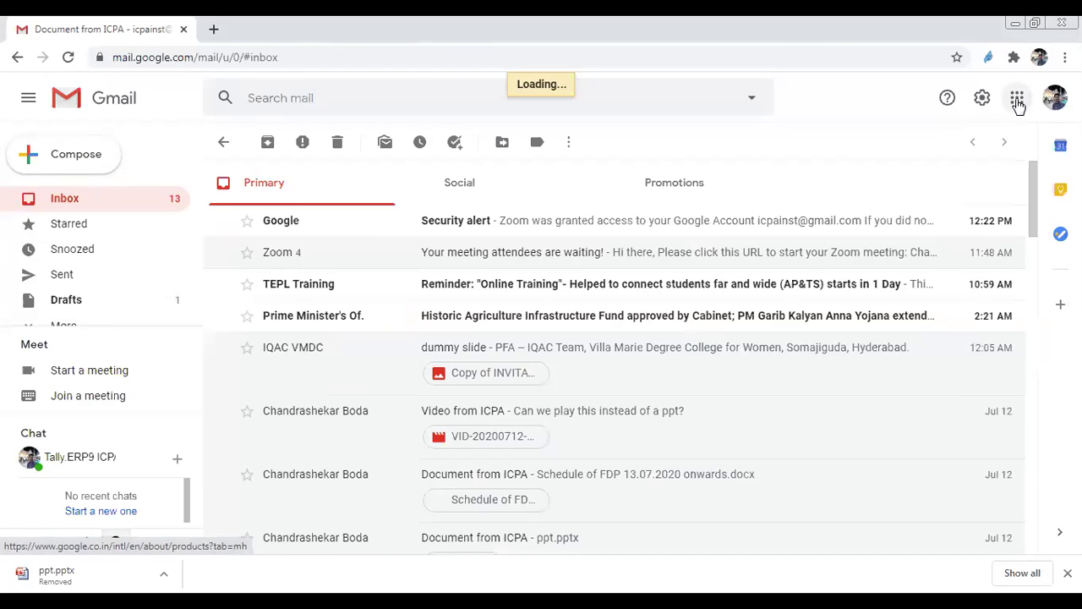
Step: Look through the available Google apps and open Google Drive
{"action": "left_click", "coordinate": [1017, 98]}
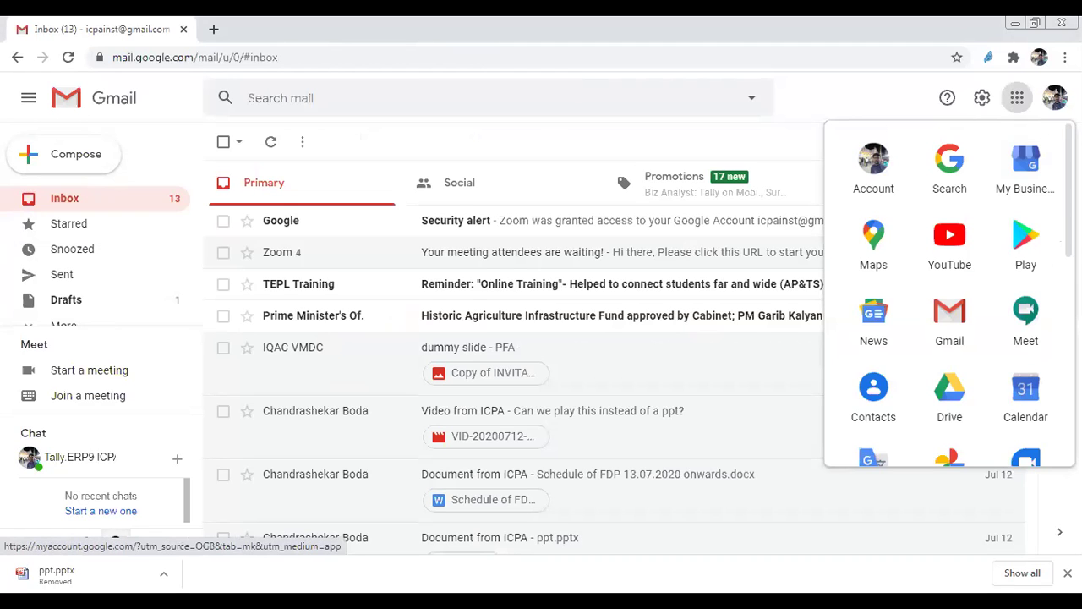
{"action": "scroll", "coordinate": [949, 292], "scroll_direction": "down", "scroll_amount": 6}
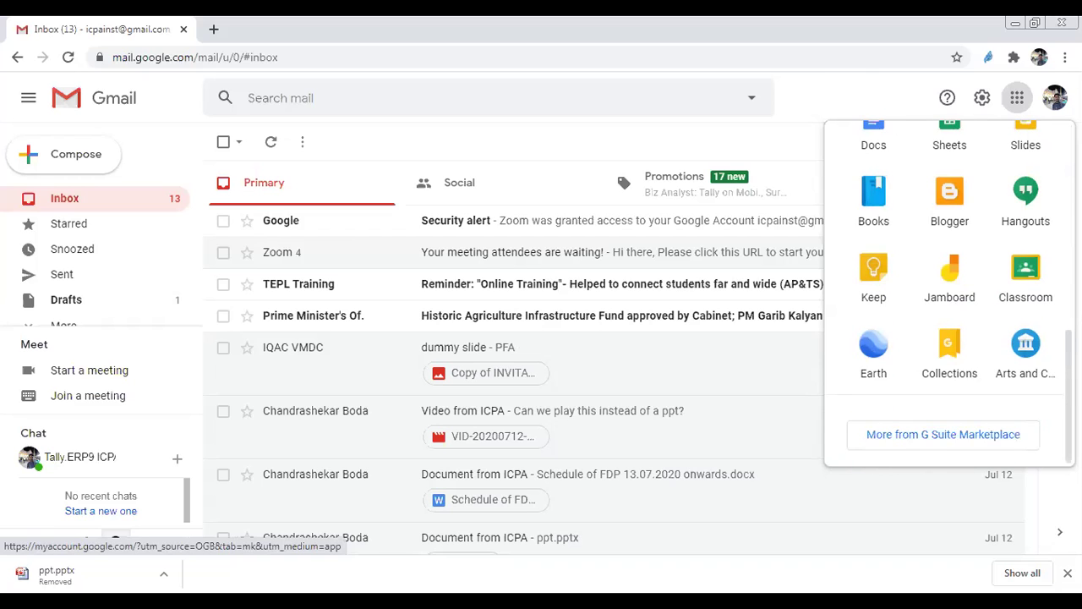
{"action": "scroll", "coordinate": [949, 293], "scroll_direction": "up", "scroll_amount": 1}
{"action": "scroll", "coordinate": [950, 293], "scroll_direction": "up", "scroll_amount": 3}
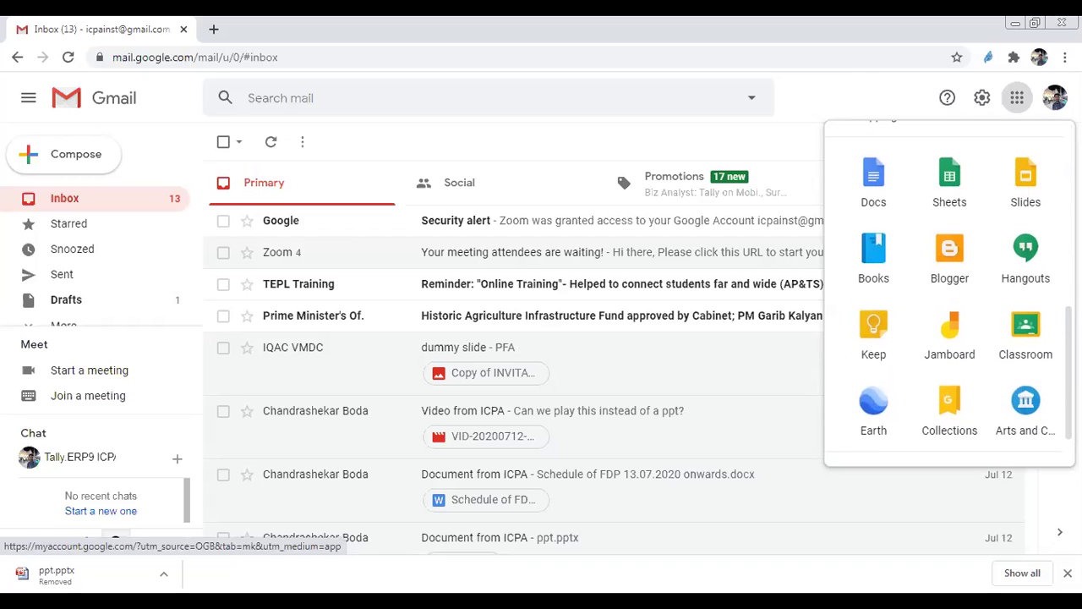
{"action": "scroll", "coordinate": [950, 293], "scroll_direction": "up", "scroll_amount": 3}
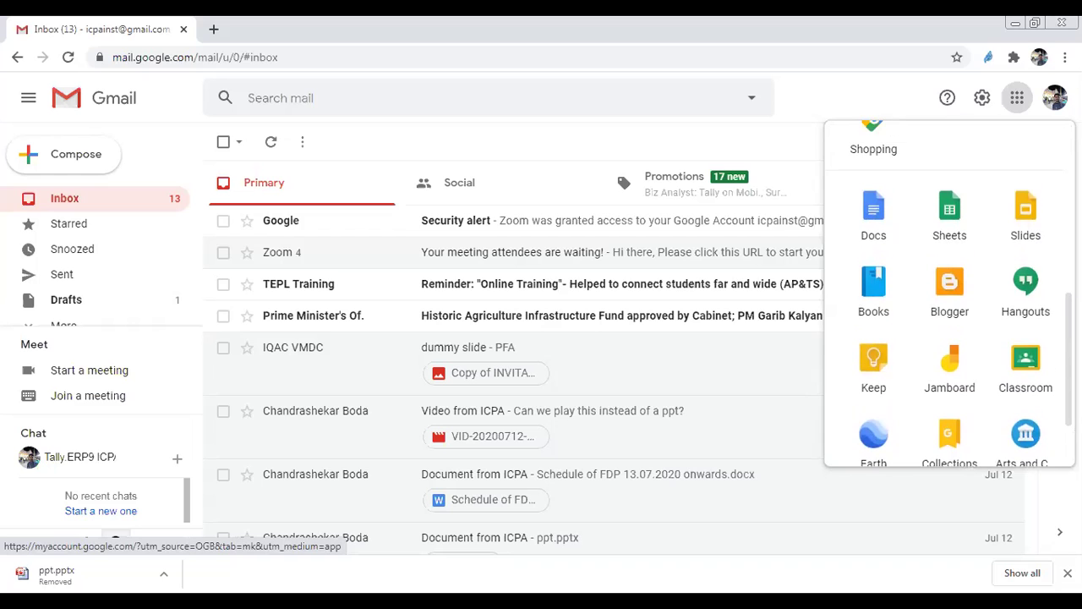
{"action": "scroll", "coordinate": [949, 292], "scroll_direction": "up", "scroll_amount": 4}
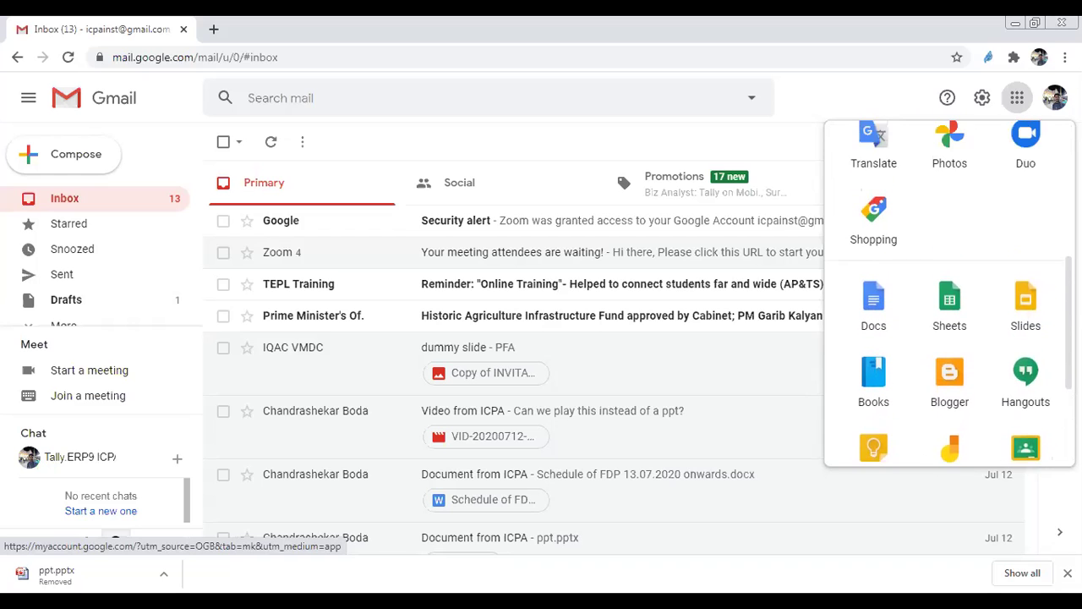
{"action": "scroll", "coordinate": [1052, 224], "scroll_direction": "up", "scroll_amount": 4}
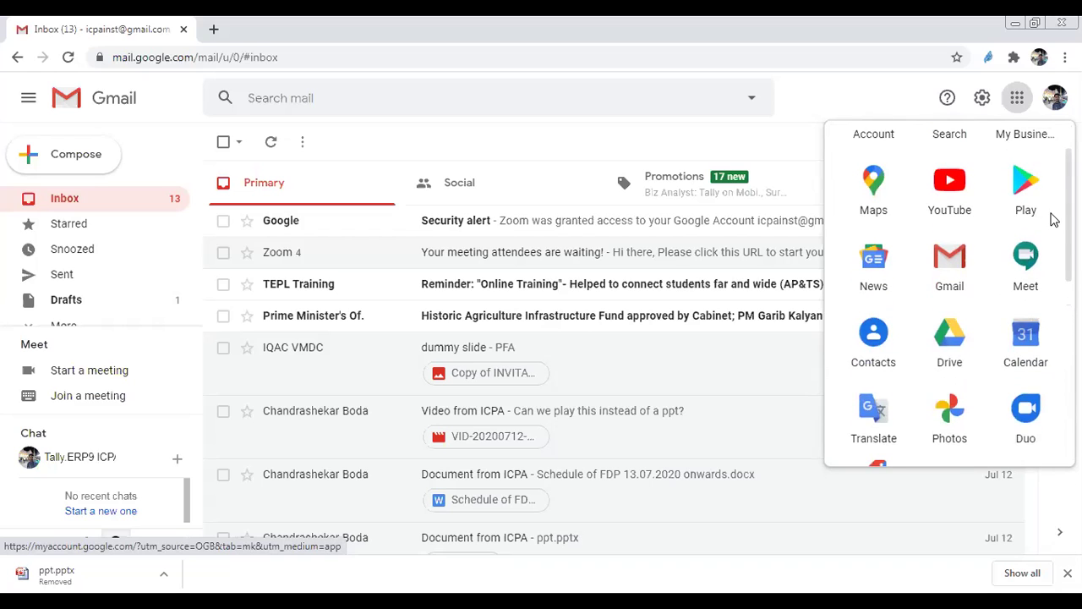
{"action": "scroll", "coordinate": [1053, 211], "scroll_direction": "up", "scroll_amount": 1}
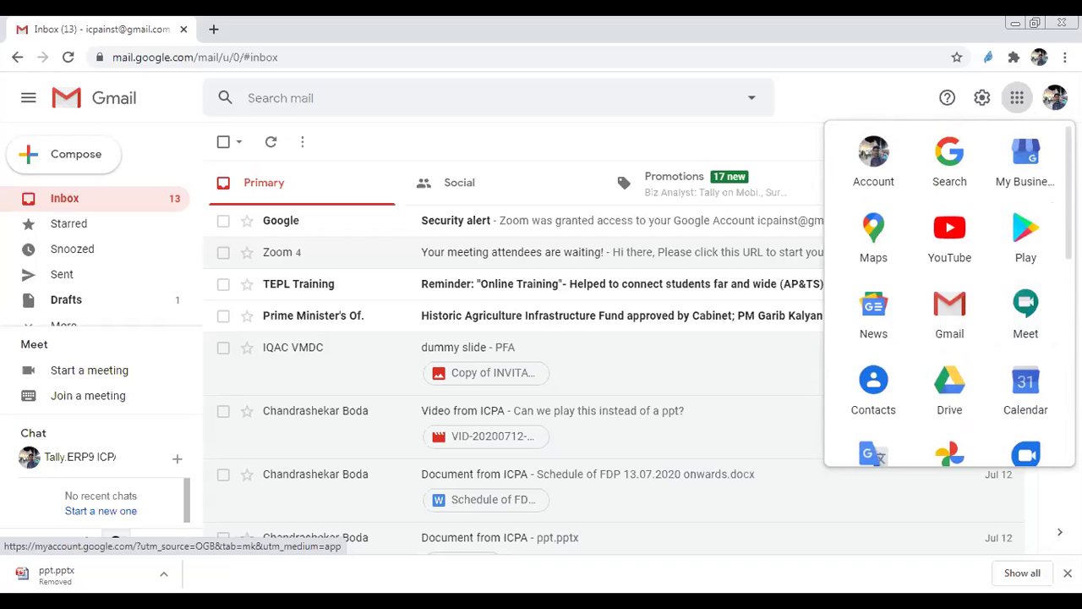
{"action": "scroll", "coordinate": [953, 301], "scroll_direction": "up", "scroll_amount": 1}
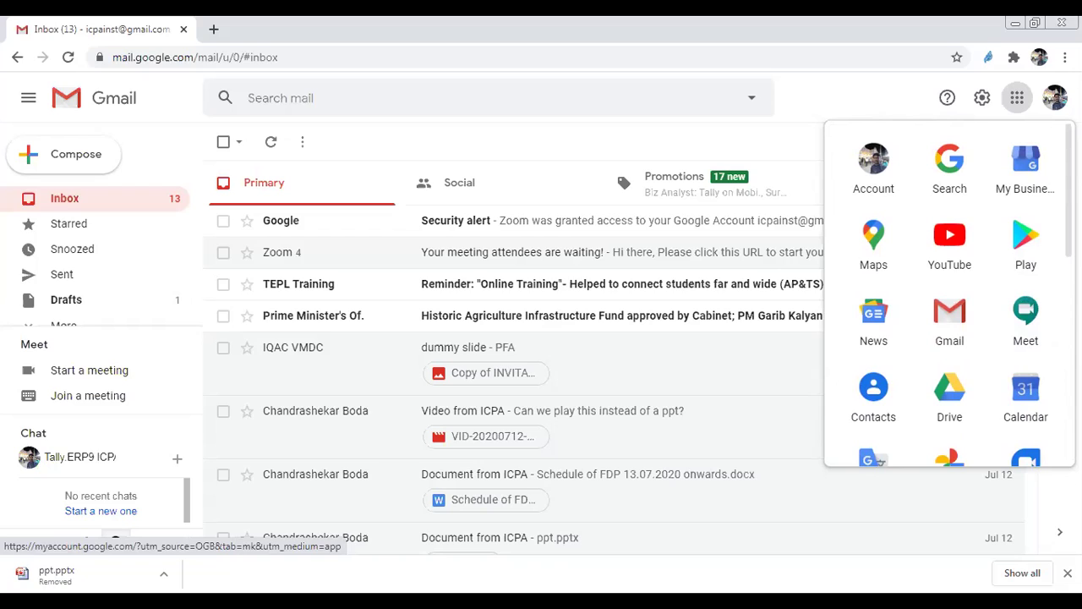
{"action": "left_click", "coordinate": [951, 404]}
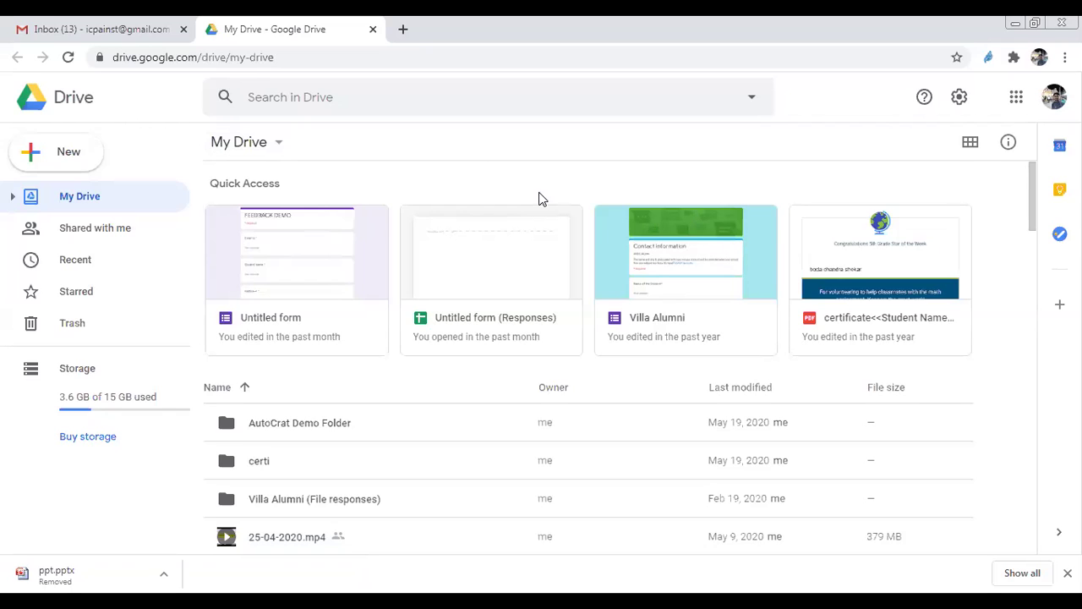
Step: Create a new blank Google Form in My Drive
{"action": "left_click", "coordinate": [64, 159]}
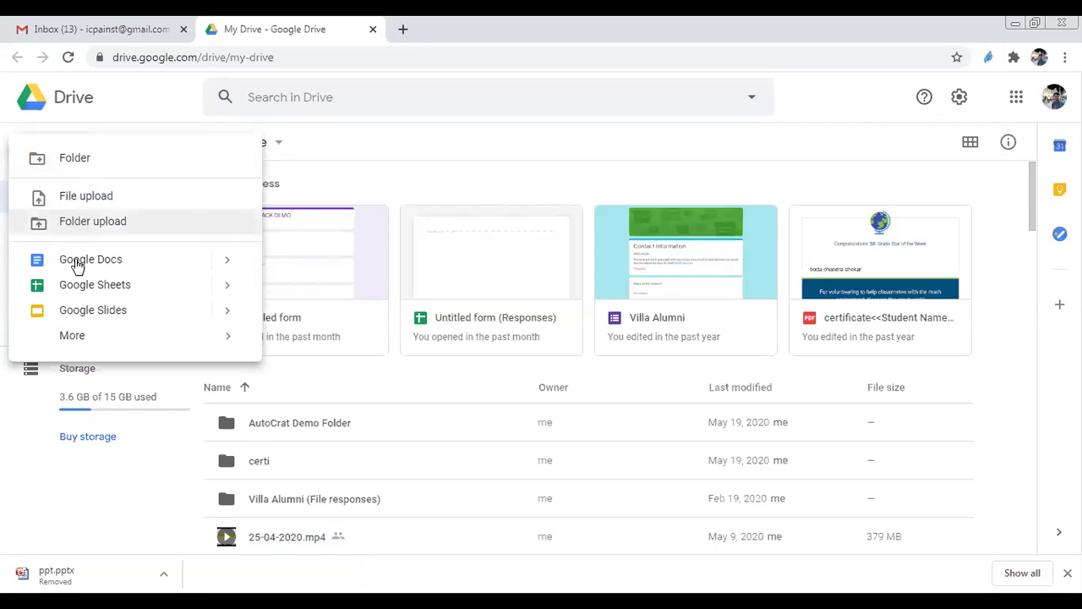
{"action": "mouse_move", "coordinate": [84, 345]}
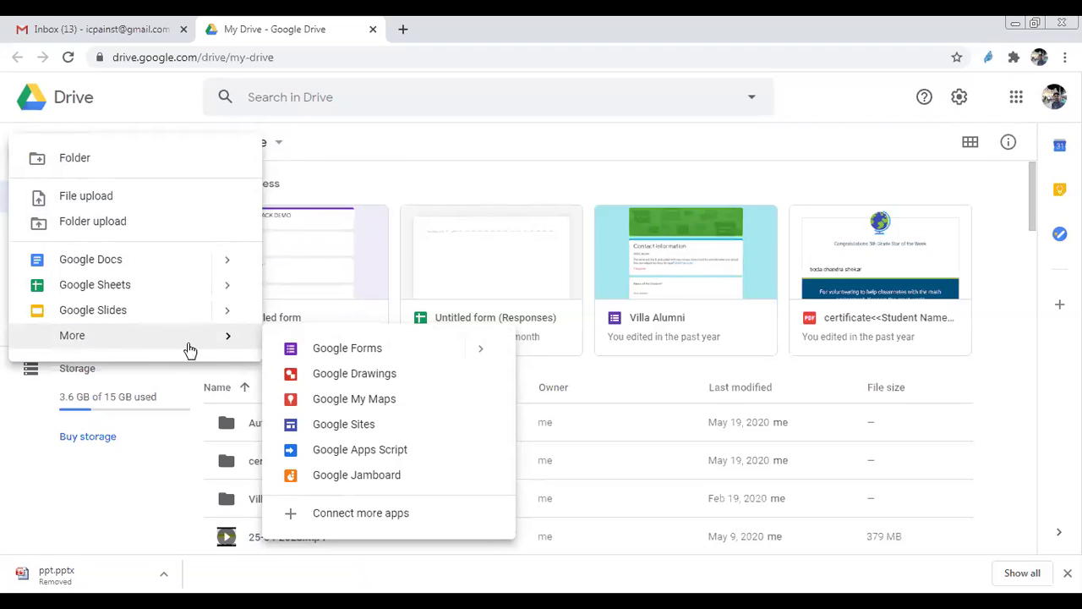
{"action": "mouse_move", "coordinate": [229, 344]}
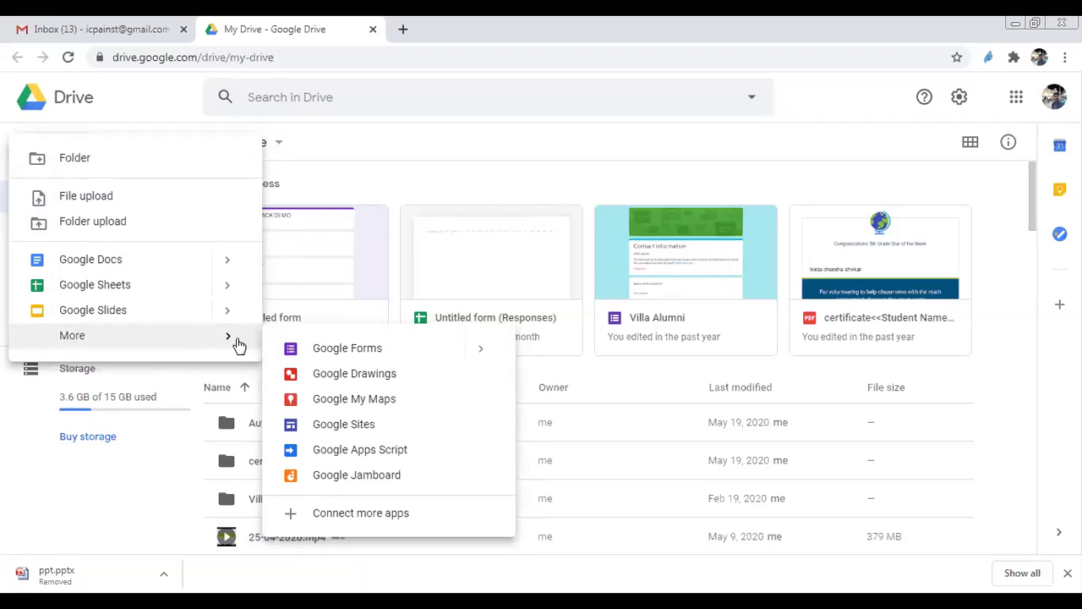
{"action": "left_click", "coordinate": [328, 355]}
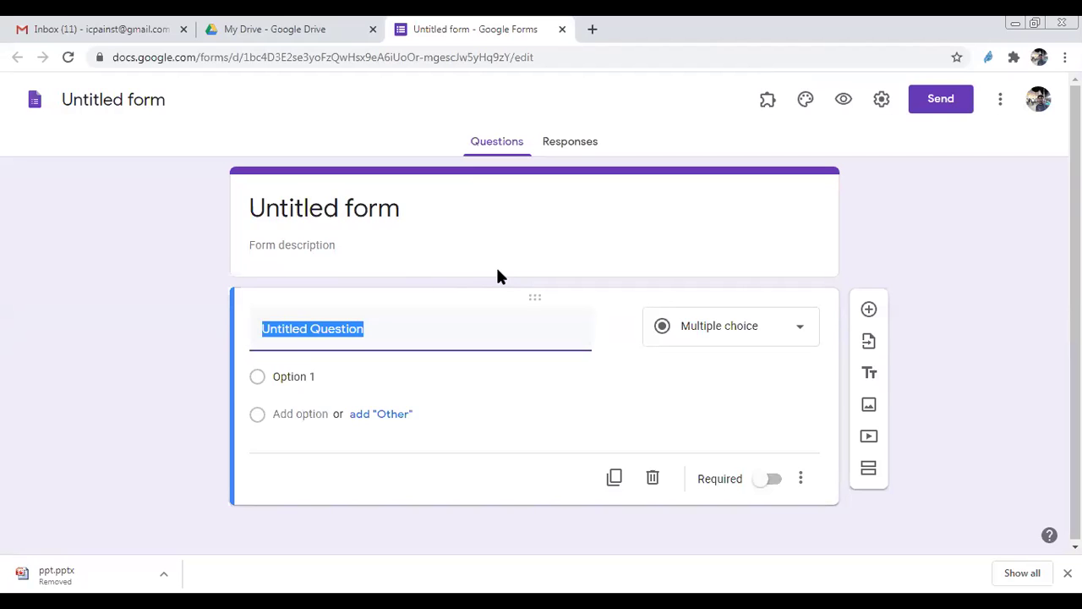
Step: Title the form "ICT Tool Webinar Registration Form"
{"action": "left_click", "coordinate": [367, 212]}
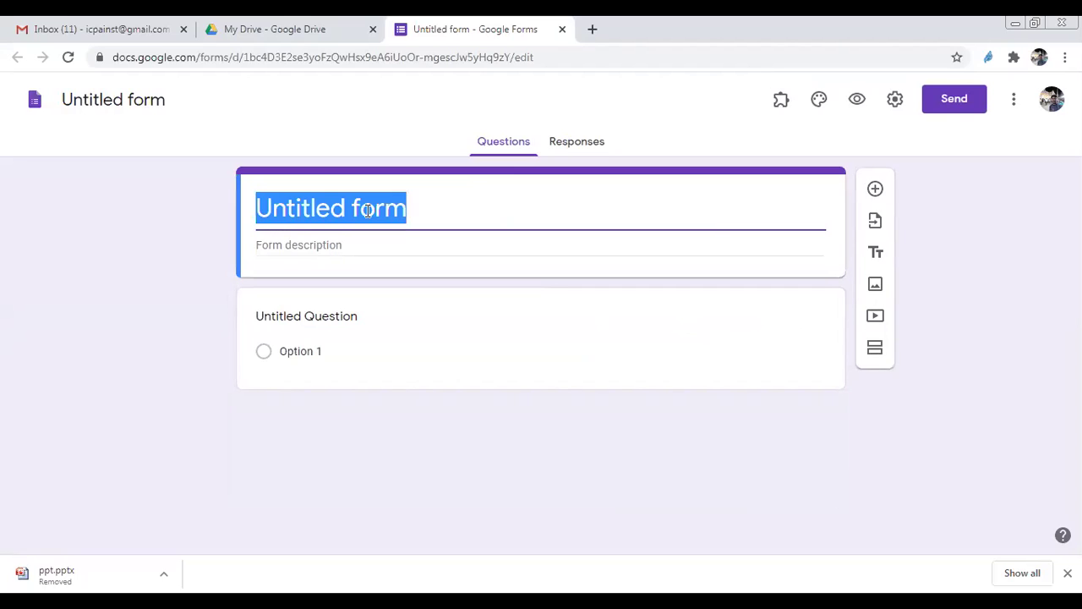
{"action": "type", "text": "C"}
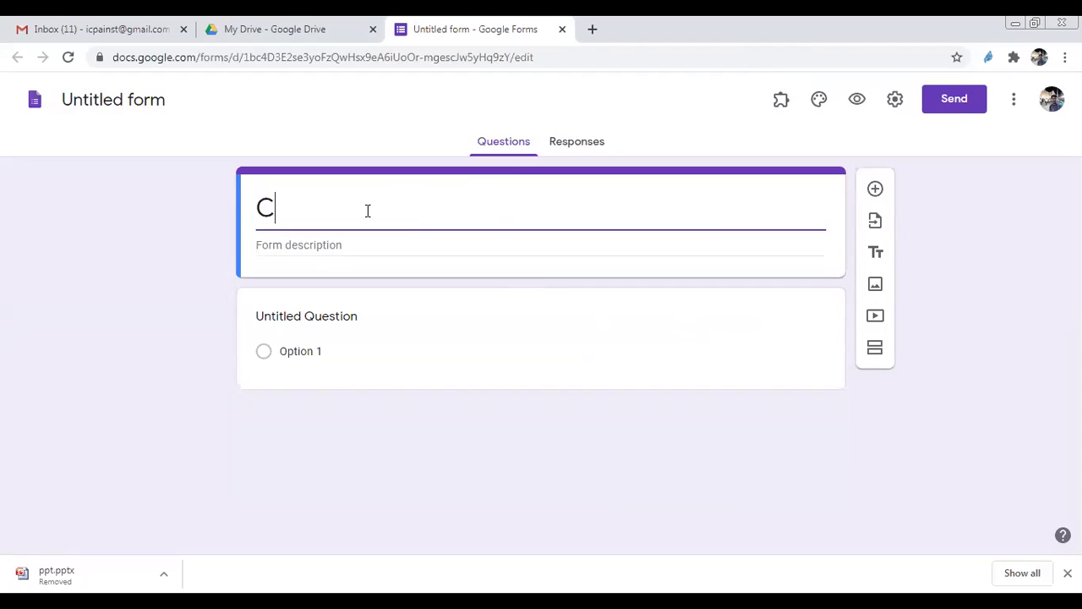
{"action": "key", "text": "BackSpace"}
{"action": "type", "text": "ICT Tool "}
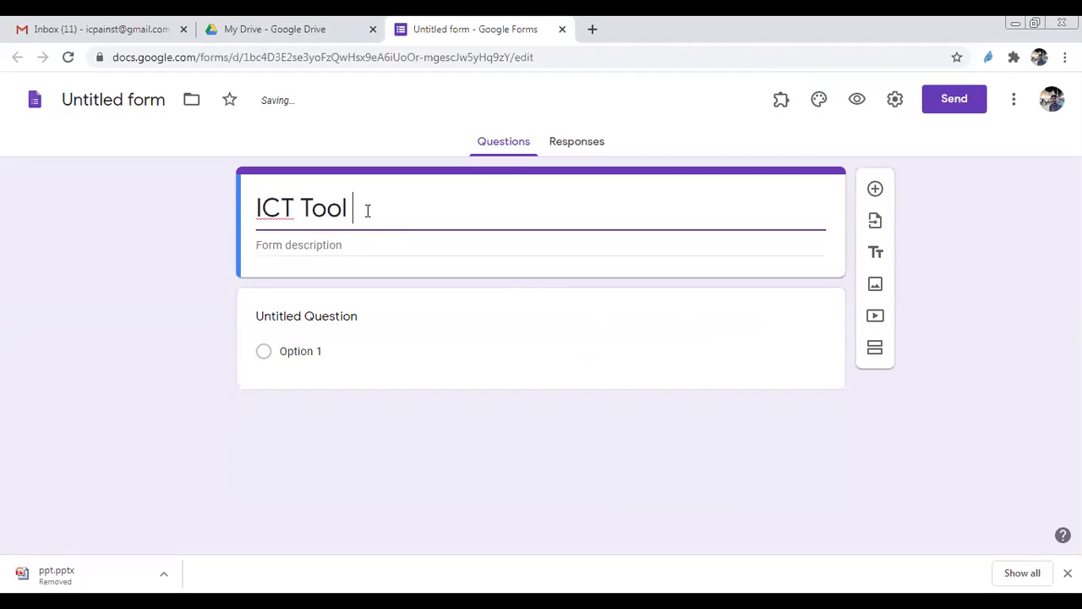
{"action": "type", "text": "Webinar Registration Form"}
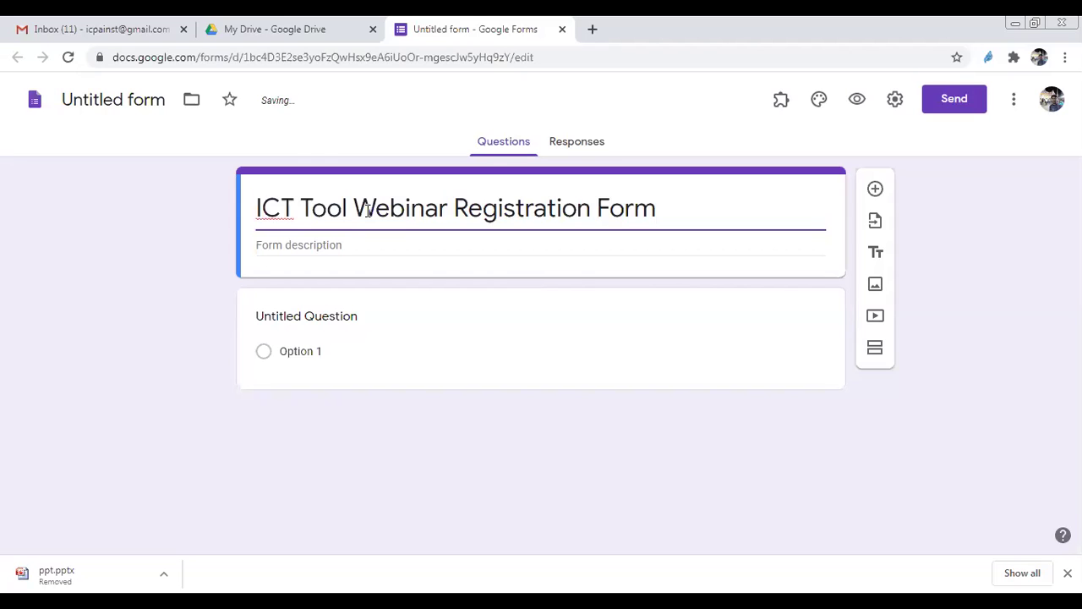
{"action": "left_click", "coordinate": [342, 244]}
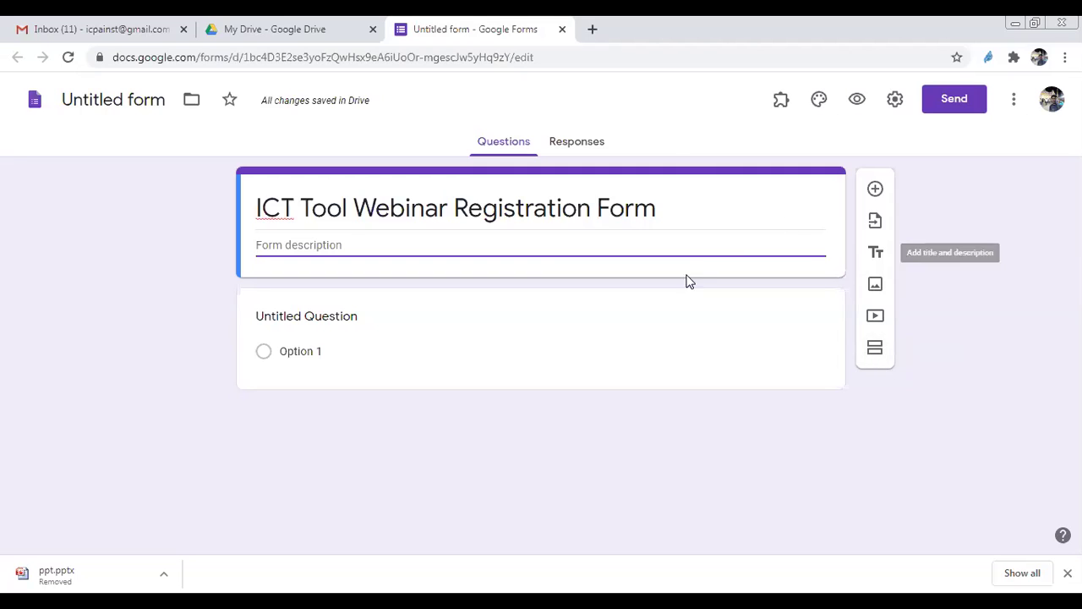
Step: Replace the first question's placeholder text with "Name of the Participant"
{"action": "left_click", "coordinate": [360, 317]}
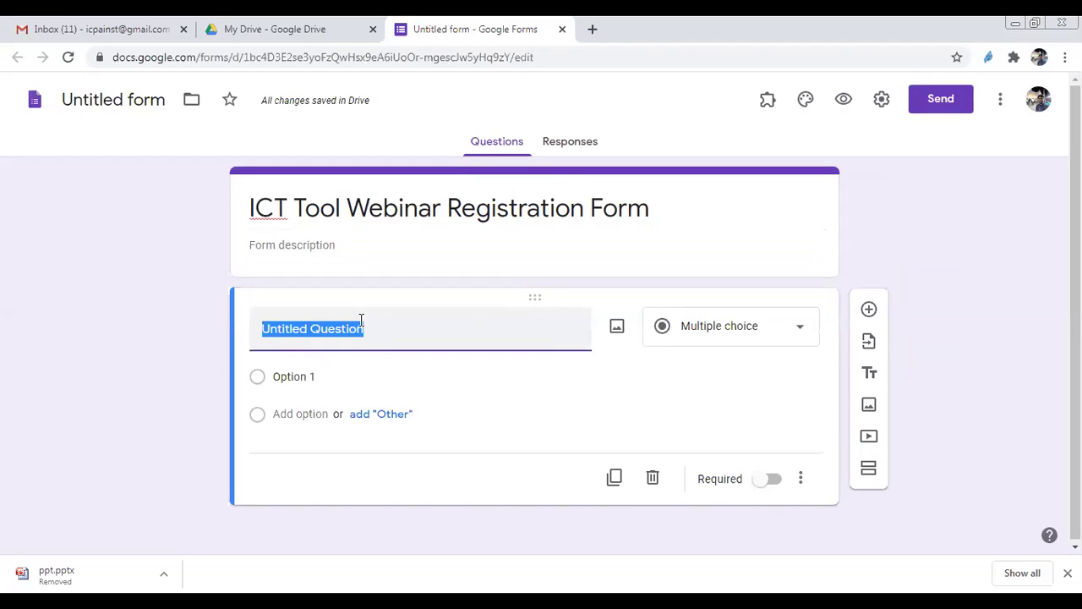
{"action": "type", "text": "Namt e"}
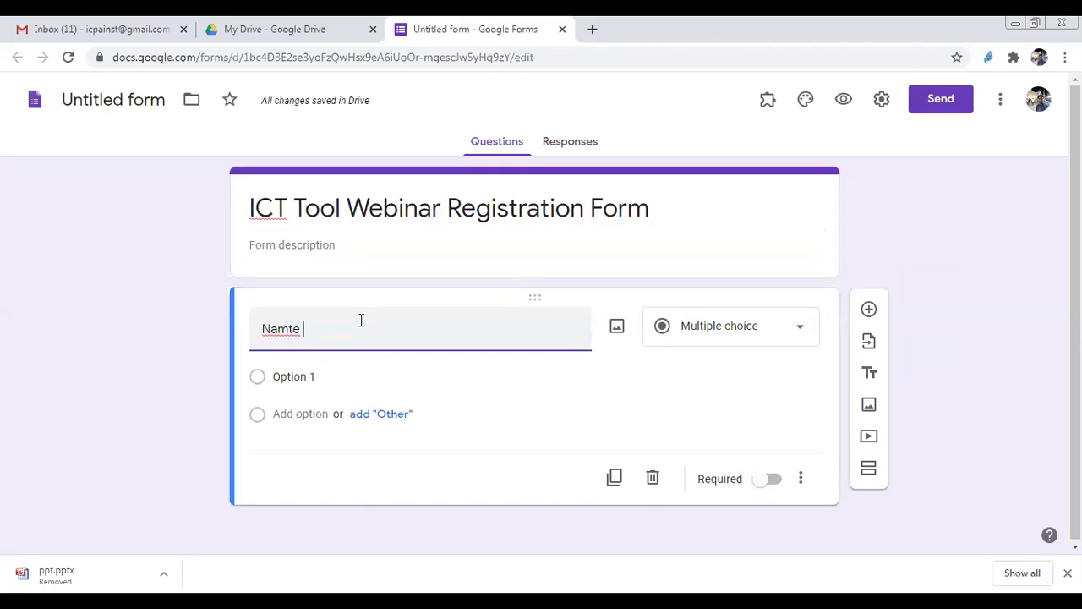
{"action": "key", "text": "BackSpace"}
{"action": "key", "text": "BackSpace"}
{"action": "key", "text": "BackSpace"}
{"action": "type", "text": "e of the Part"}
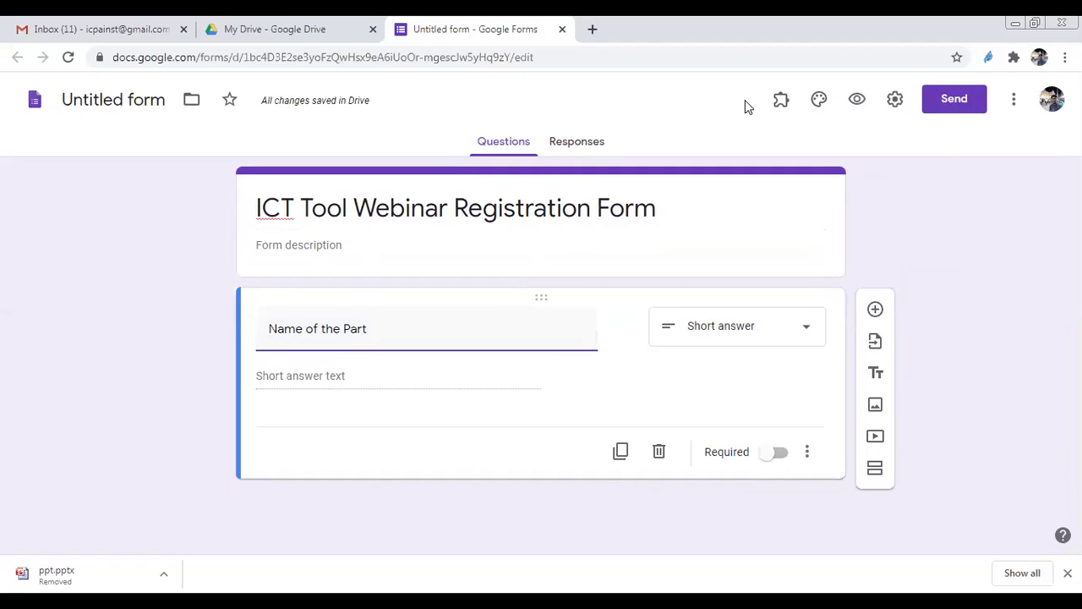
{"action": "type", "text": "icipant"}
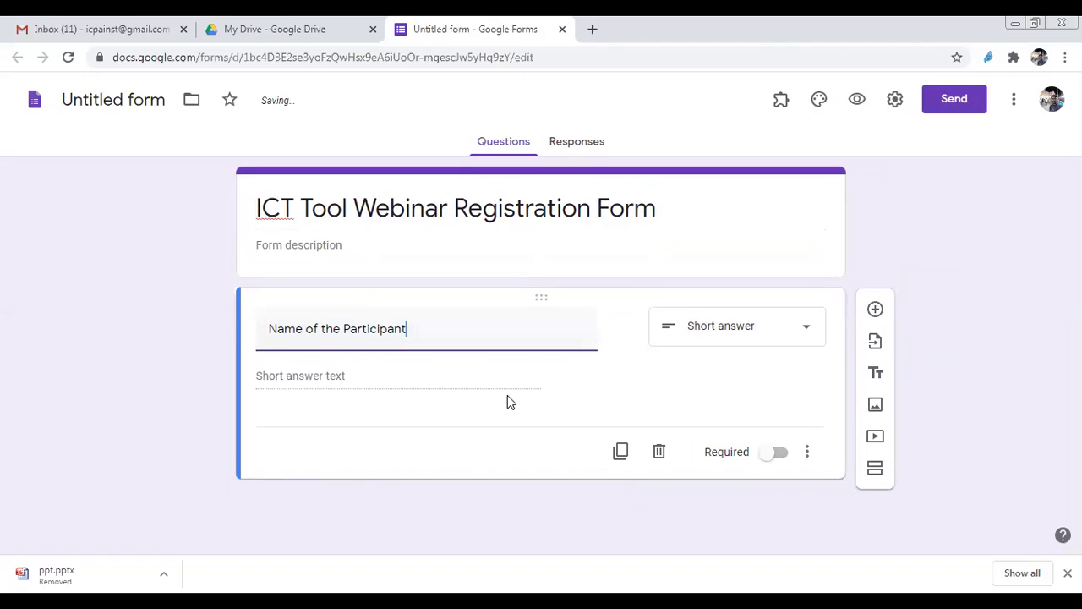
Step: Switch the "Name of the Participant" question to the Paragraph type and back to Short answer
{"action": "left_click", "coordinate": [806, 335]}
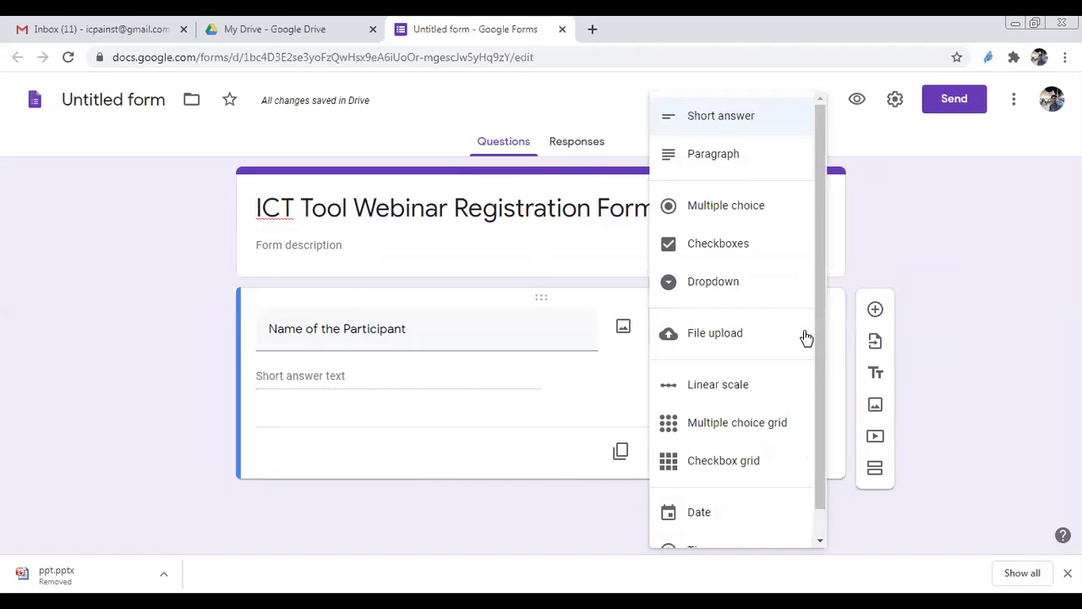
{"action": "left_click", "coordinate": [723, 155]}
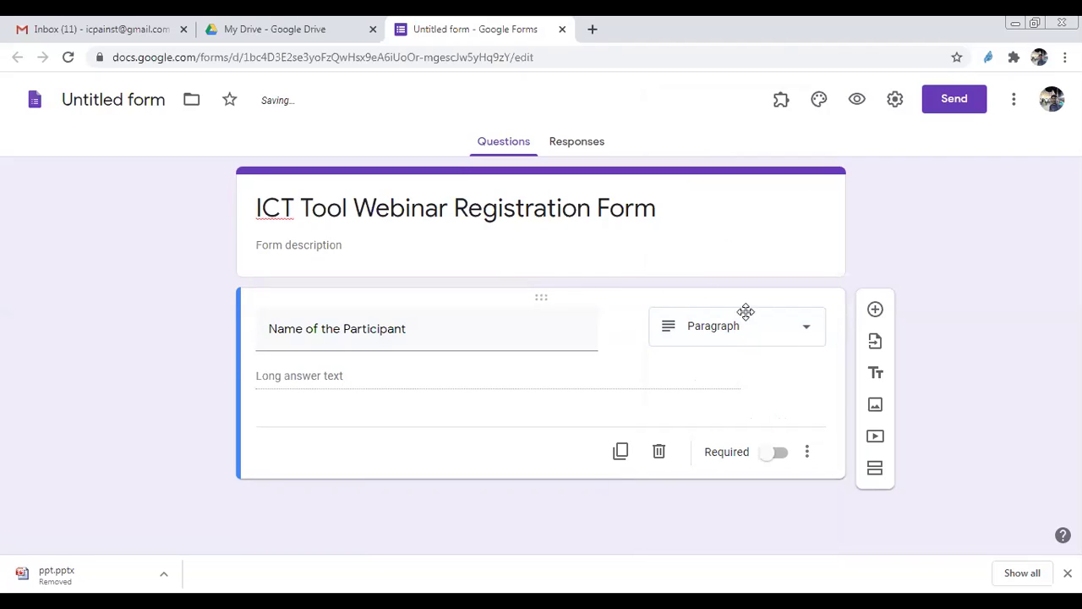
{"action": "left_click", "coordinate": [808, 335]}
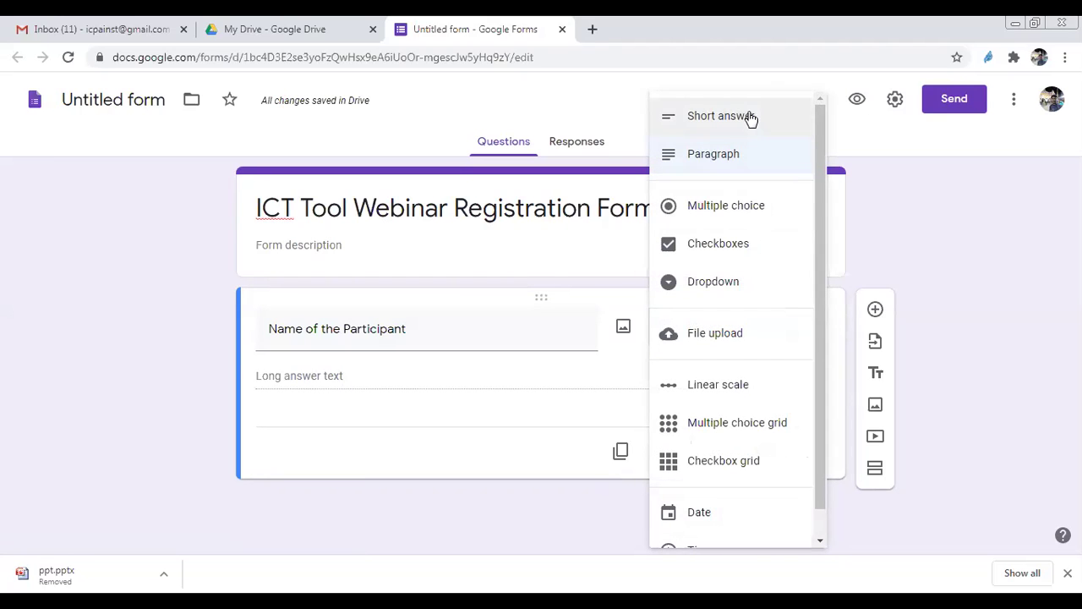
{"action": "left_click", "coordinate": [748, 115]}
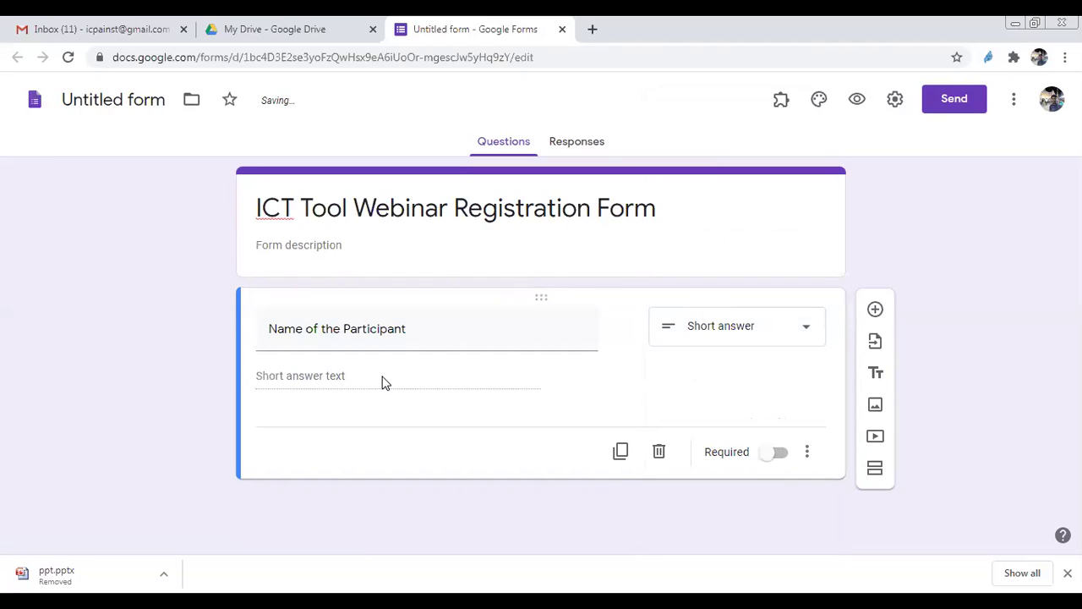
Step: Try the Multiple choice, Checkboxes and Dropdown answer types on the "Name of the Participant" question
{"action": "left_click", "coordinate": [805, 334]}
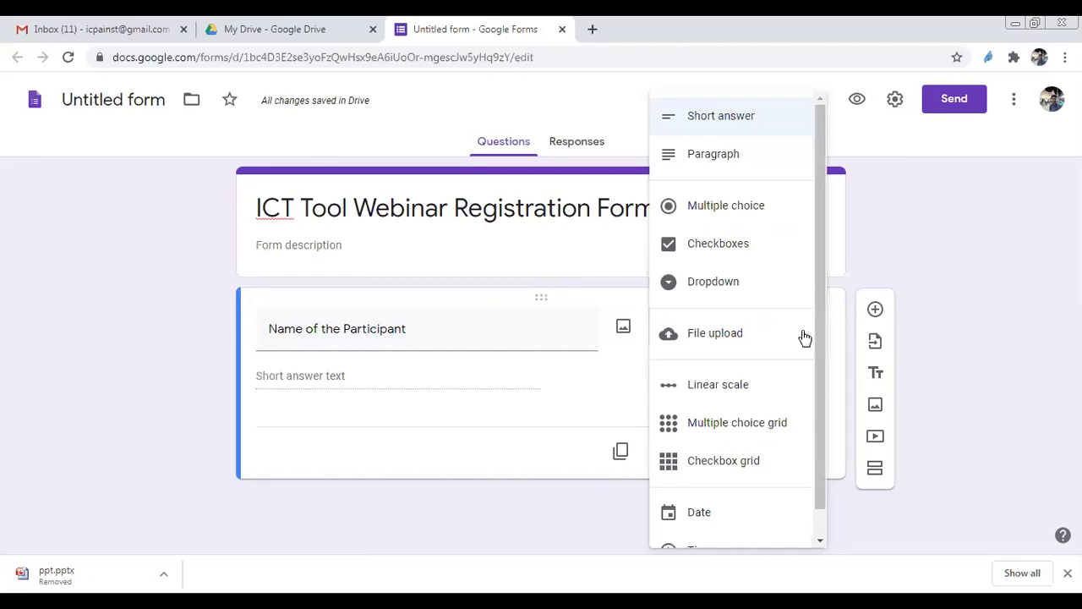
{"action": "left_click", "coordinate": [734, 212]}
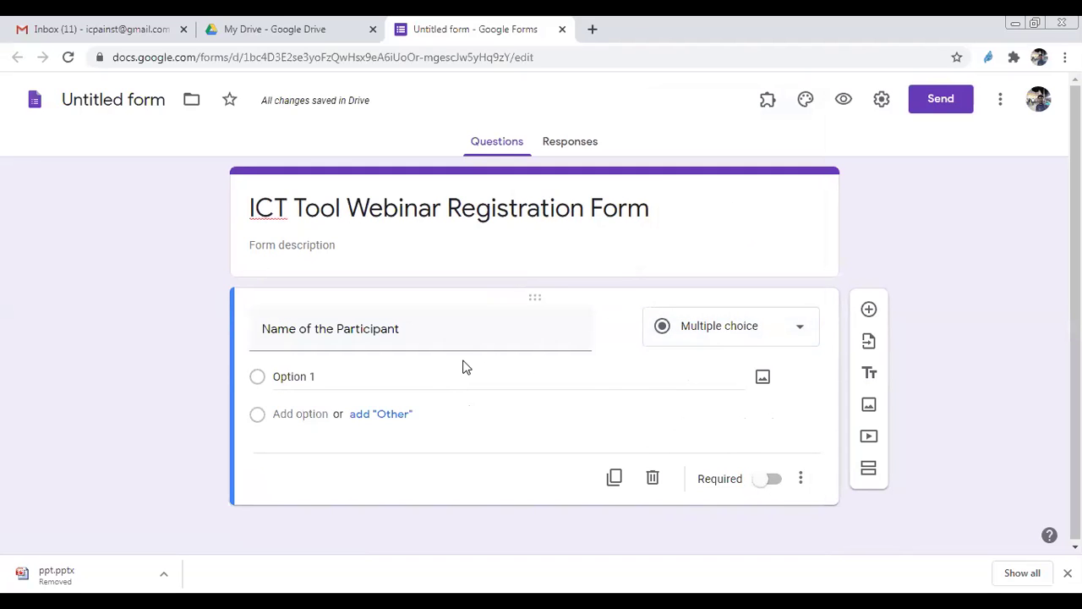
{"action": "left_click", "coordinate": [800, 331]}
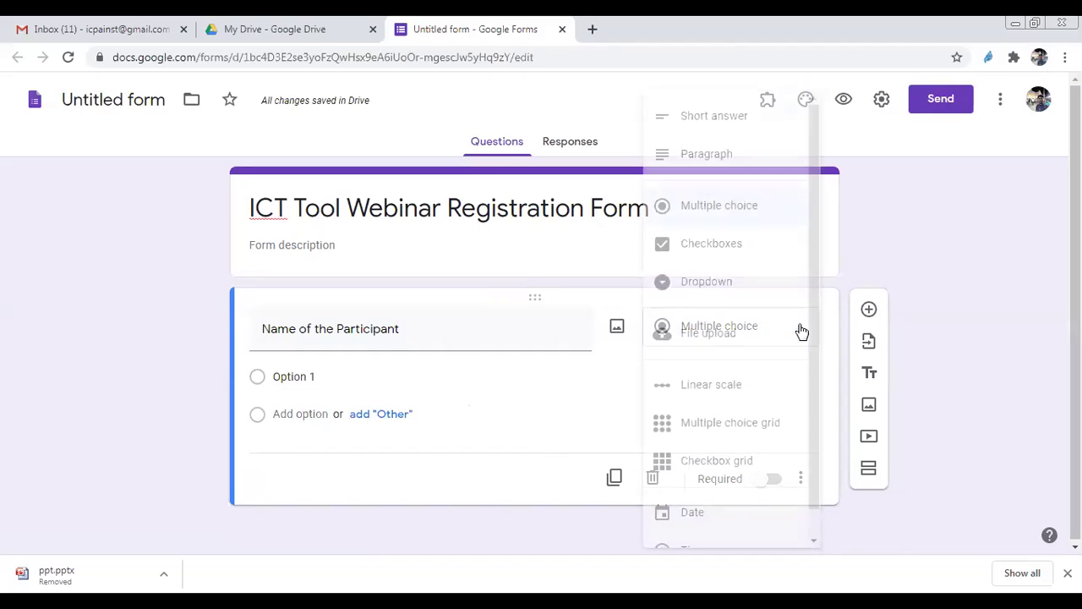
{"action": "left_click", "coordinate": [744, 245]}
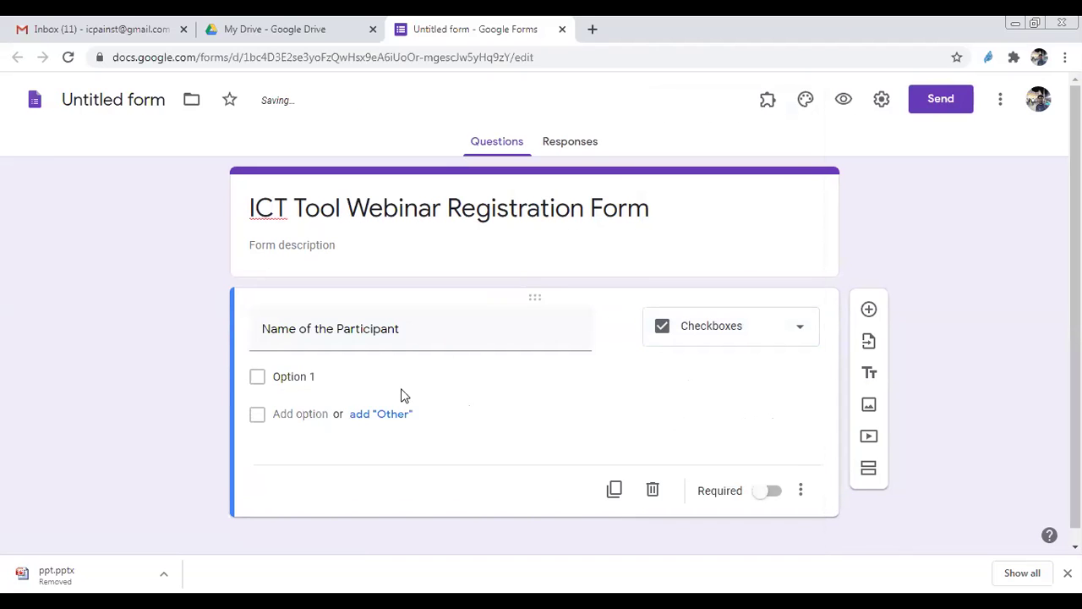
{"action": "left_click", "coordinate": [808, 335]}
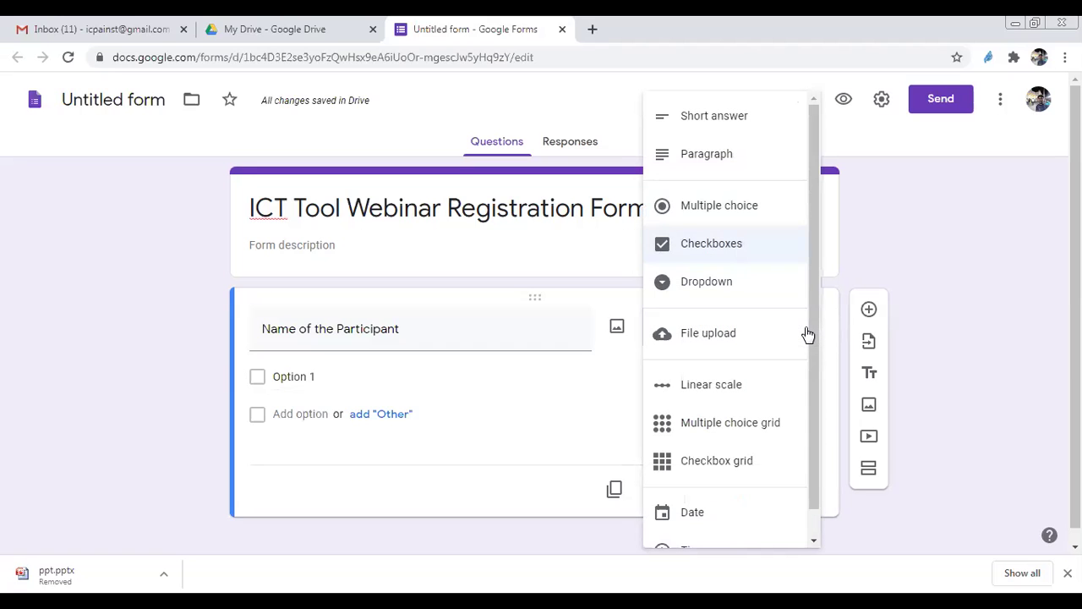
{"action": "left_click", "coordinate": [718, 284]}
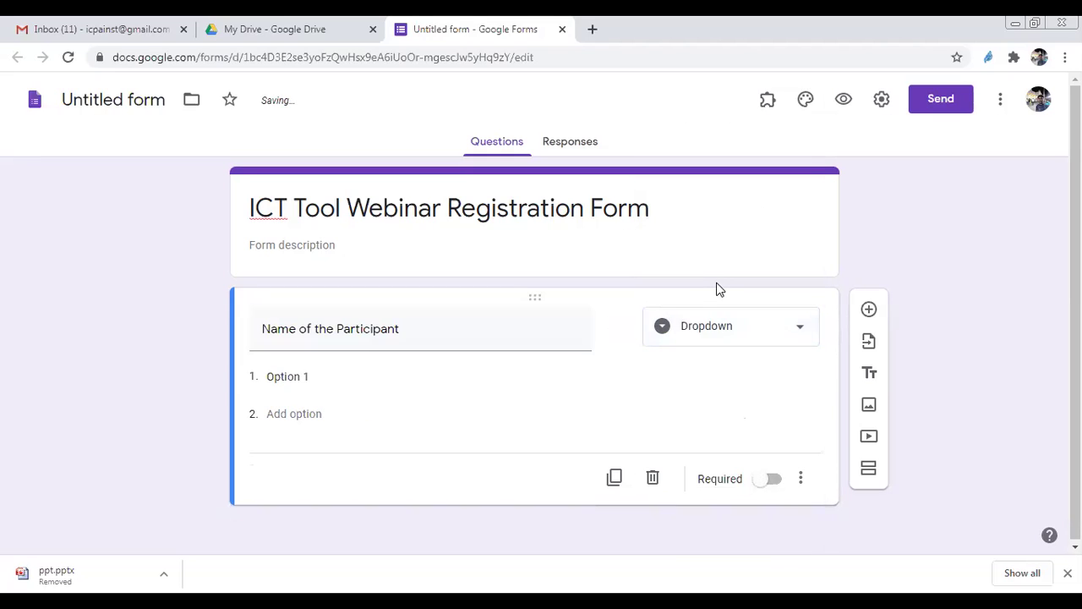
Step: Change the "Name of the Participant" question to File upload and allow respondents to upload files to Drive
{"action": "left_click", "coordinate": [801, 329]}
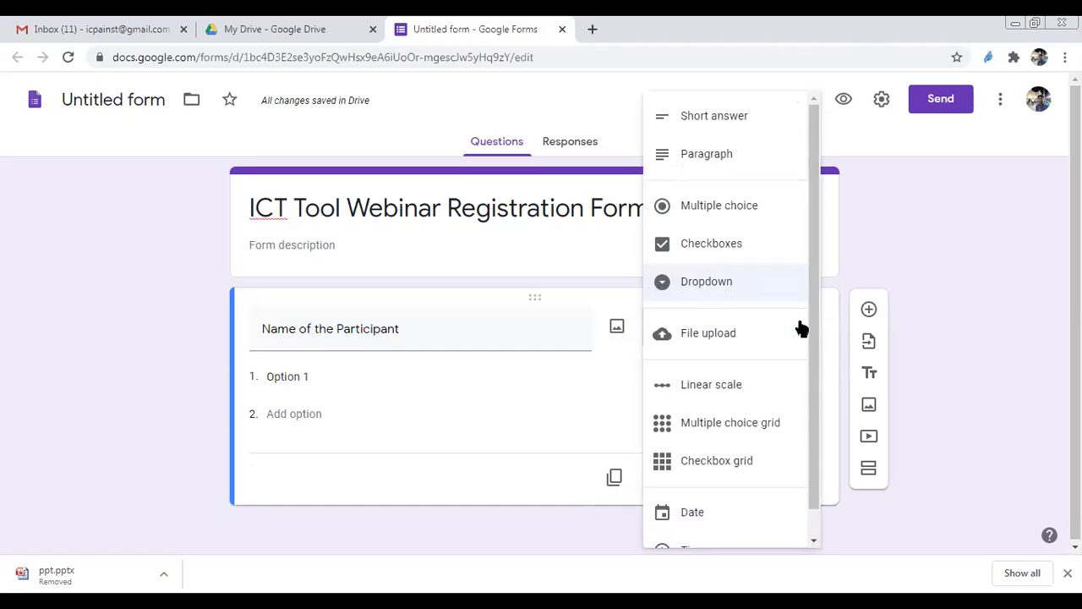
{"action": "left_click", "coordinate": [743, 335]}
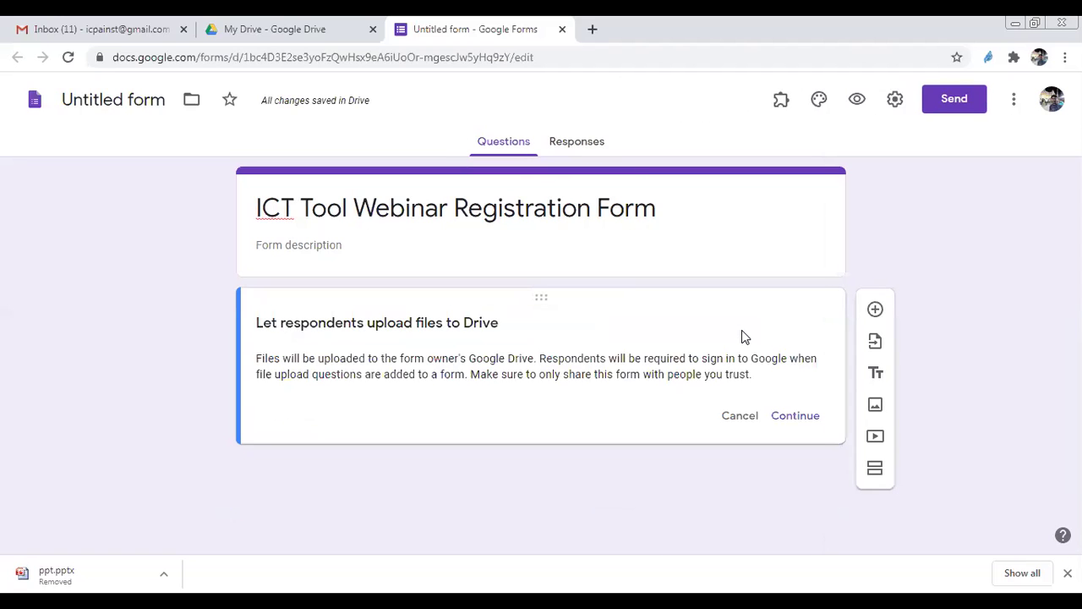
{"action": "left_click", "coordinate": [795, 415]}
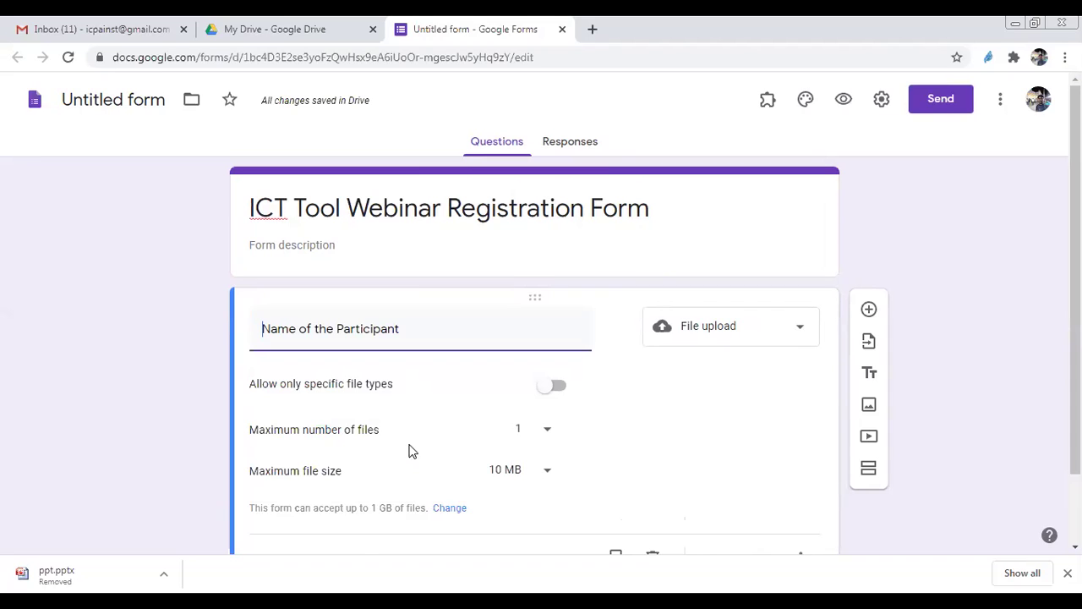
Step: Try restricting the file upload question to PDF files only, and turn the specific file types restriction off again
{"action": "left_click", "coordinate": [546, 387]}
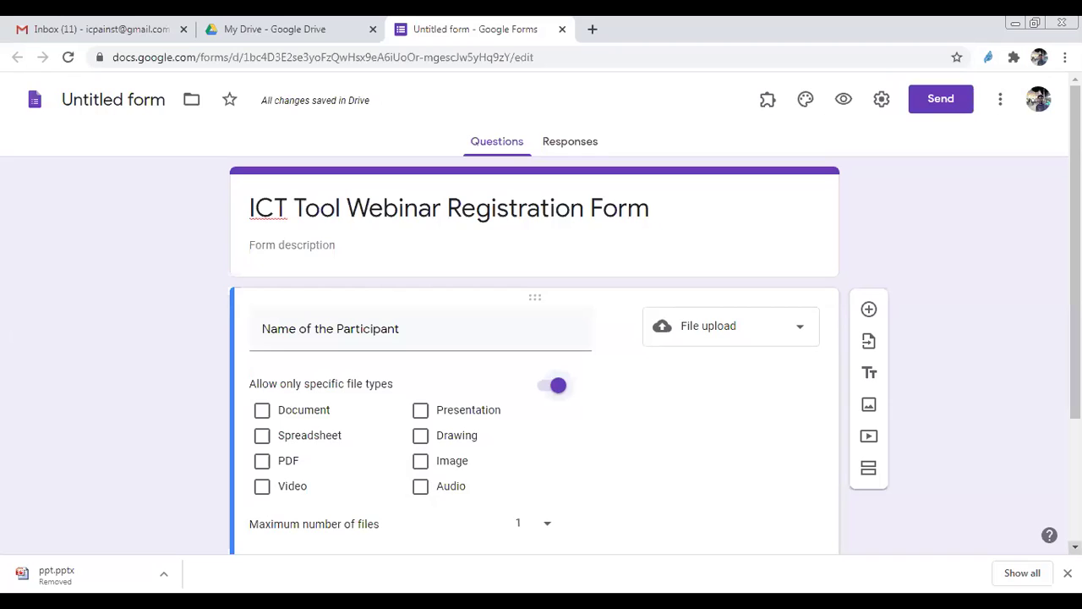
{"action": "scroll", "coordinate": [540, 338], "scroll_direction": "down", "scroll_amount": 1}
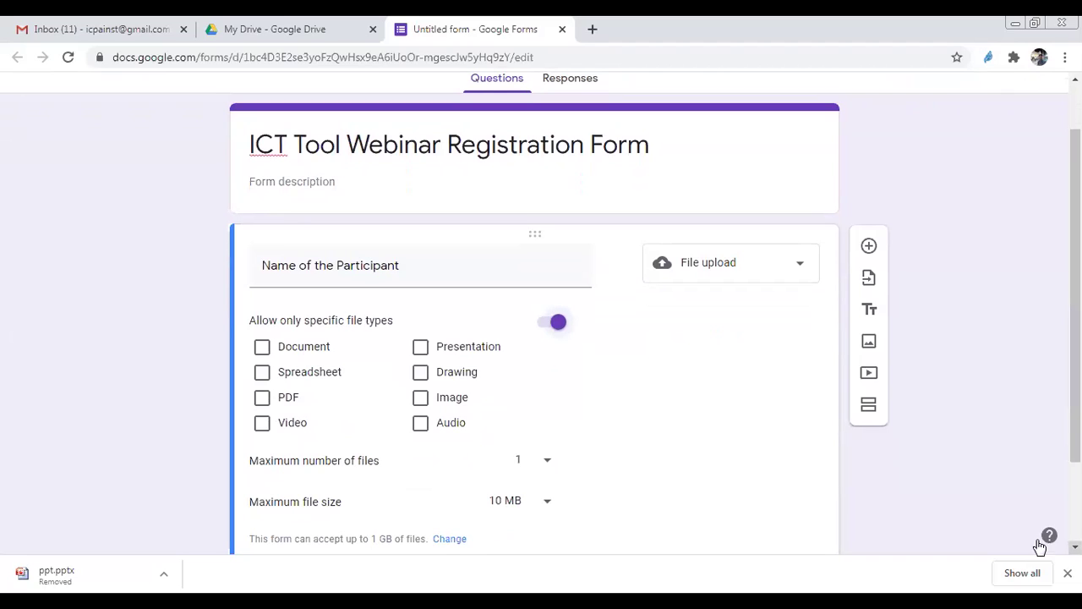
{"action": "left_click", "coordinate": [262, 397]}
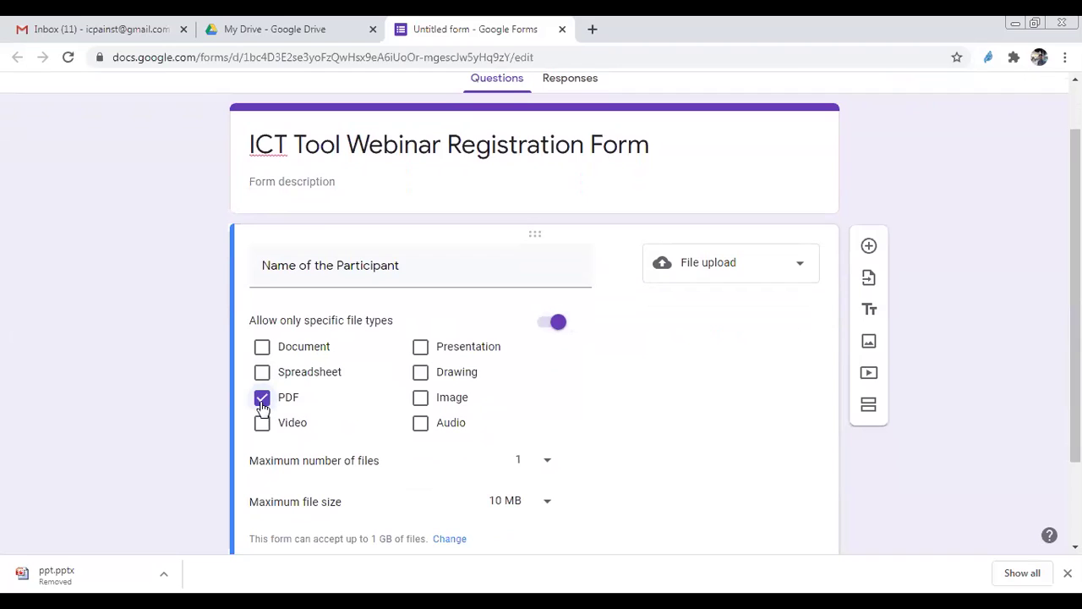
{"action": "left_click", "coordinate": [553, 323]}
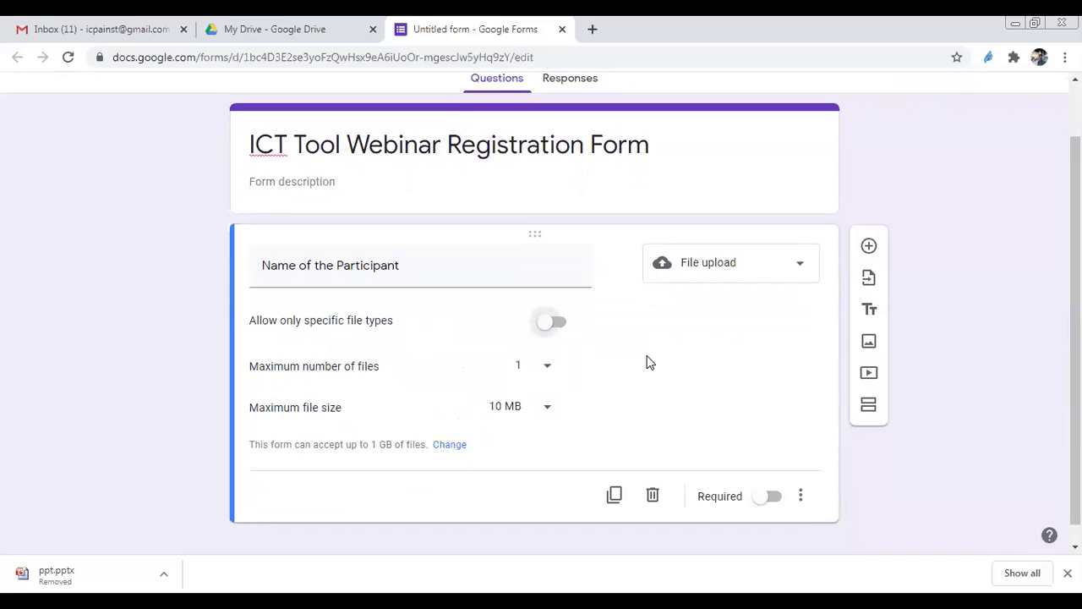
Step: Try the Linear scale, Multiple choice grid and Checkbox grid types on the "Name of the Participant" question
{"action": "left_click", "coordinate": [797, 273]}
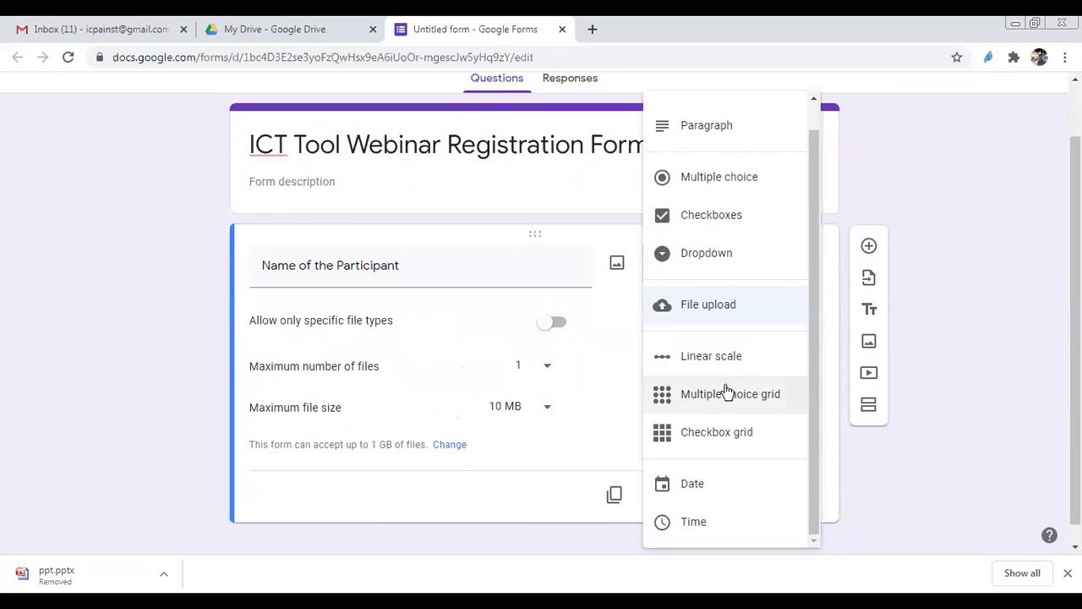
{"action": "left_click", "coordinate": [727, 393]}
{"action": "left_click", "coordinate": [801, 300]}
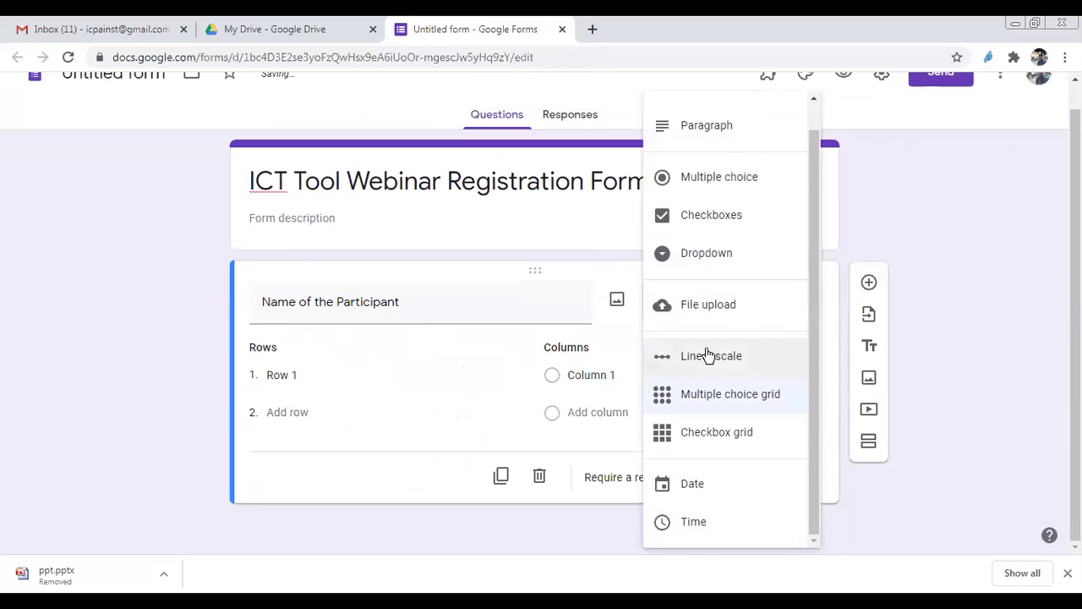
{"action": "left_click", "coordinate": [709, 356]}
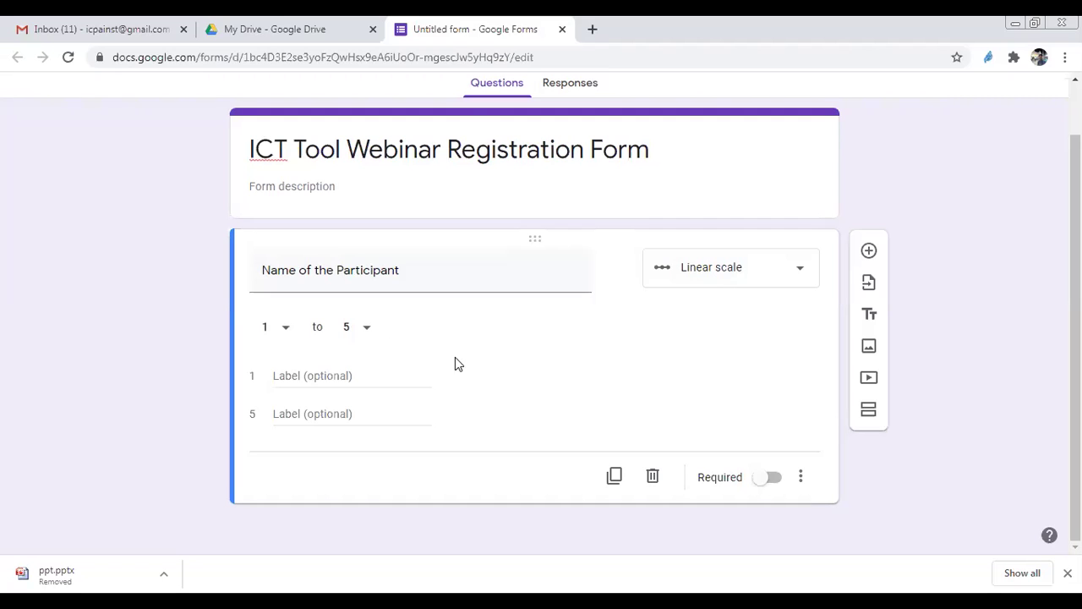
{"action": "left_click", "coordinate": [802, 277]}
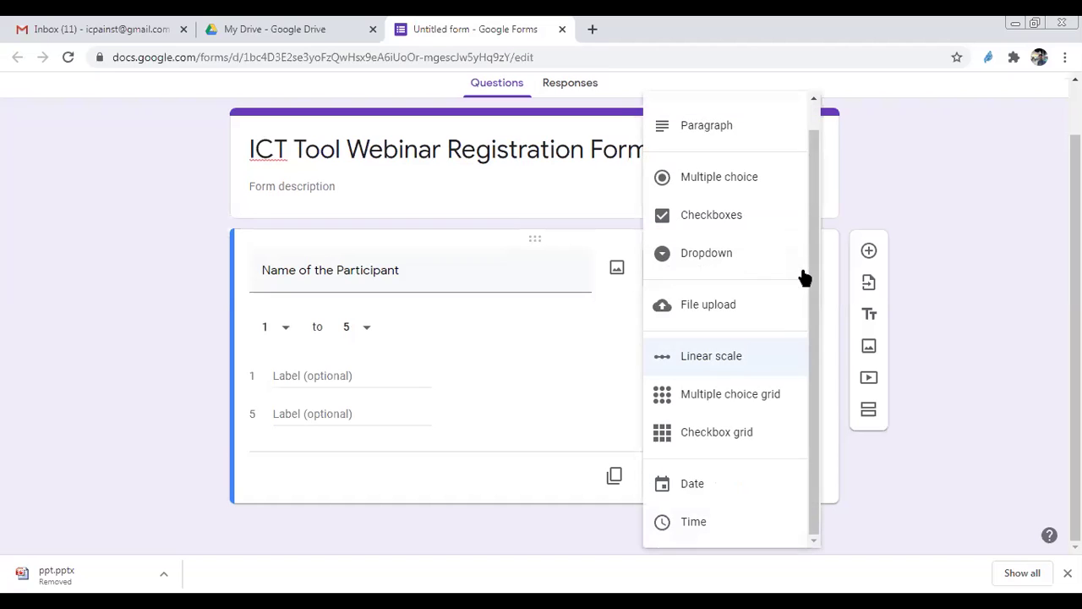
{"action": "left_click", "coordinate": [749, 396]}
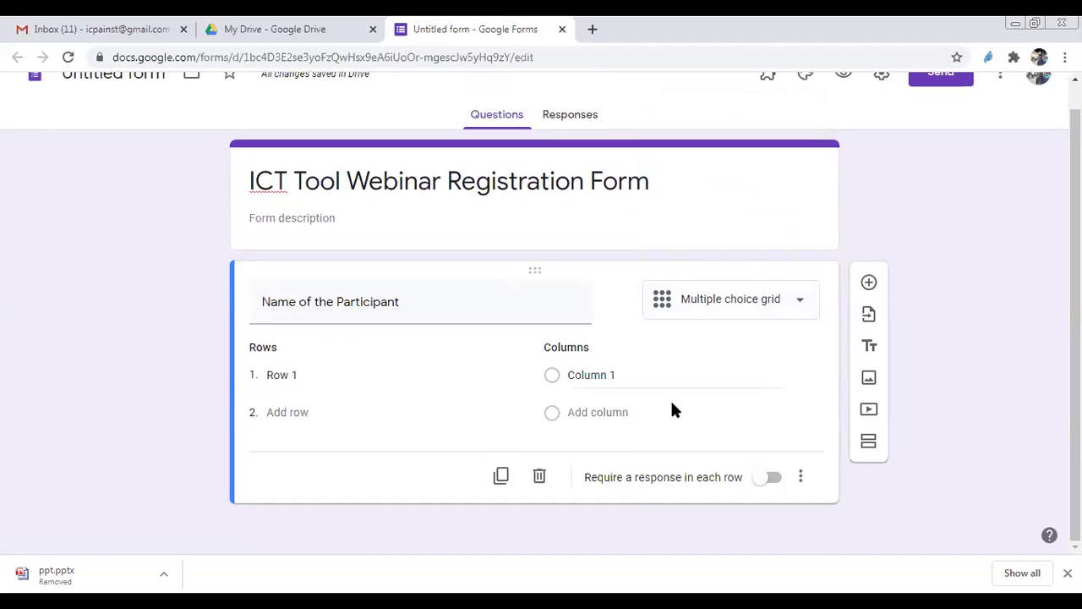
{"action": "left_click", "coordinate": [802, 304]}
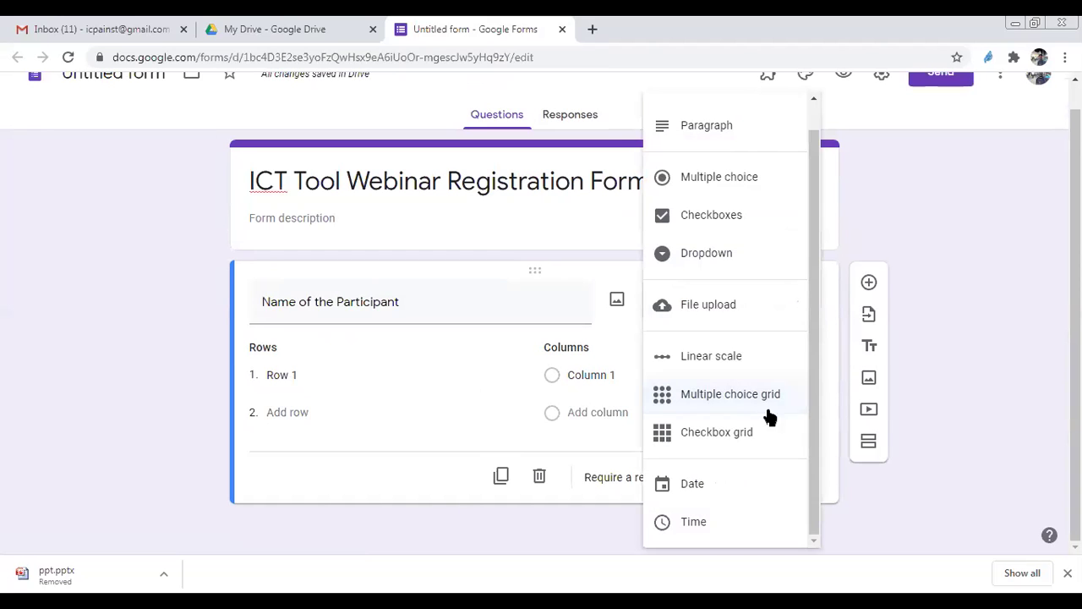
{"action": "left_click", "coordinate": [755, 435]}
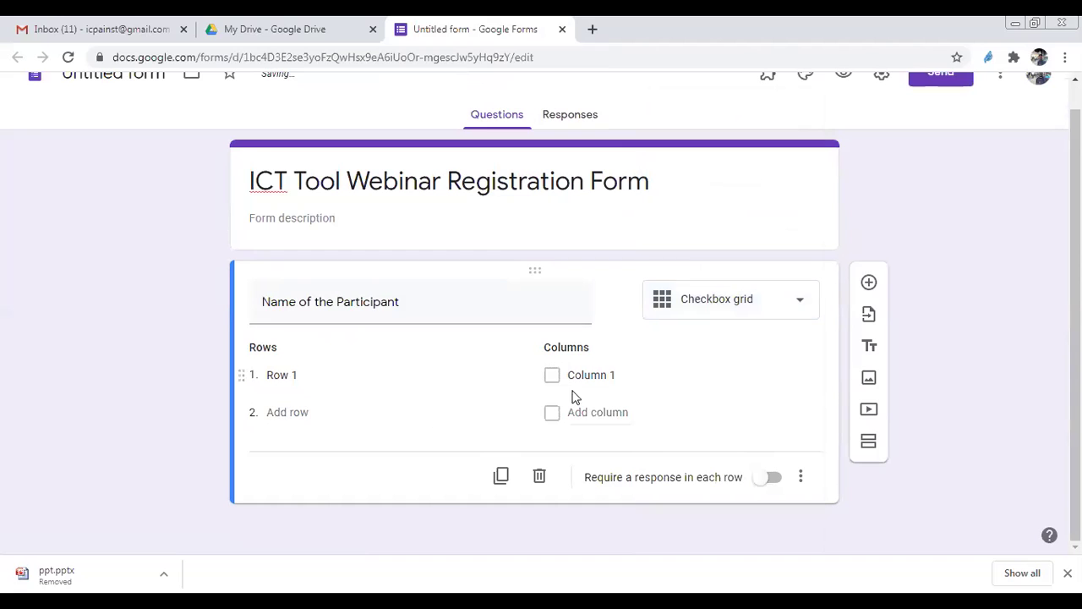
Step: Try the Date and Time answer types on the "Name of the Participant" question
{"action": "left_click", "coordinate": [803, 301]}
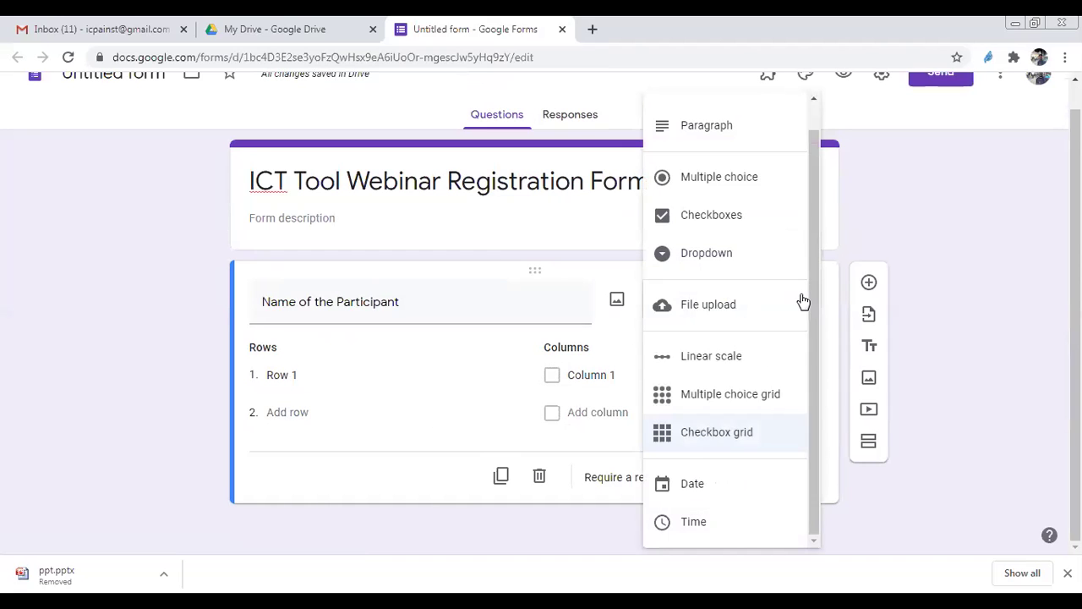
{"action": "left_click", "coordinate": [727, 484]}
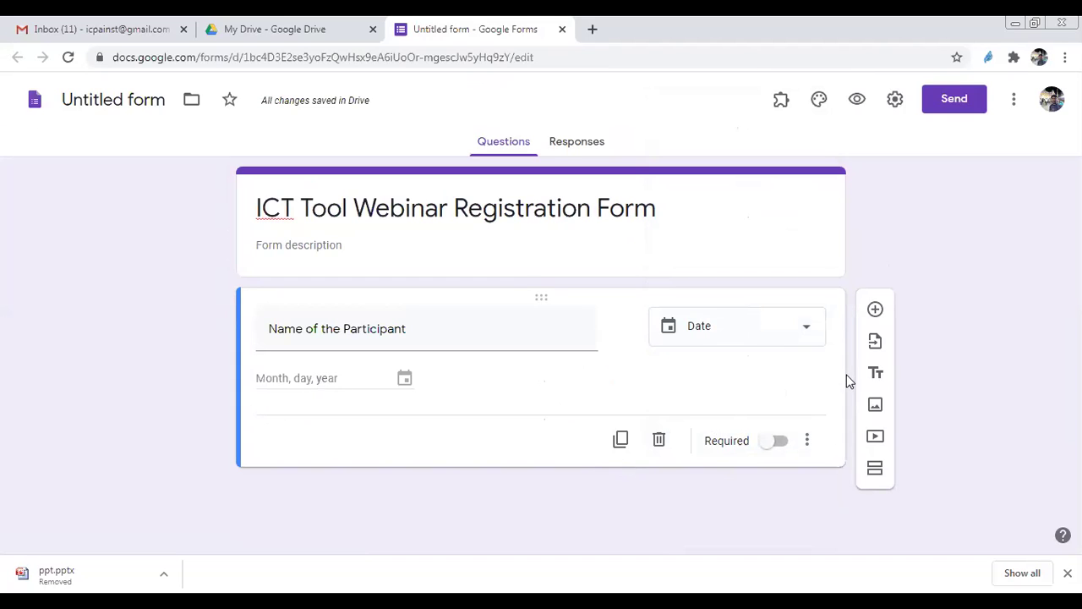
{"action": "left_click", "coordinate": [801, 336]}
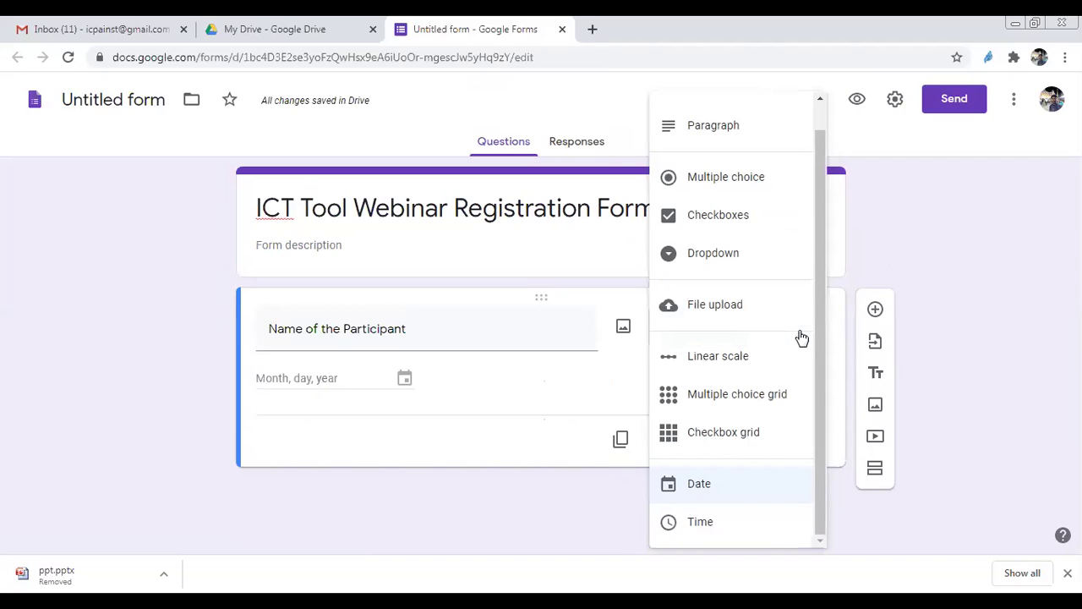
{"action": "left_click", "coordinate": [736, 530]}
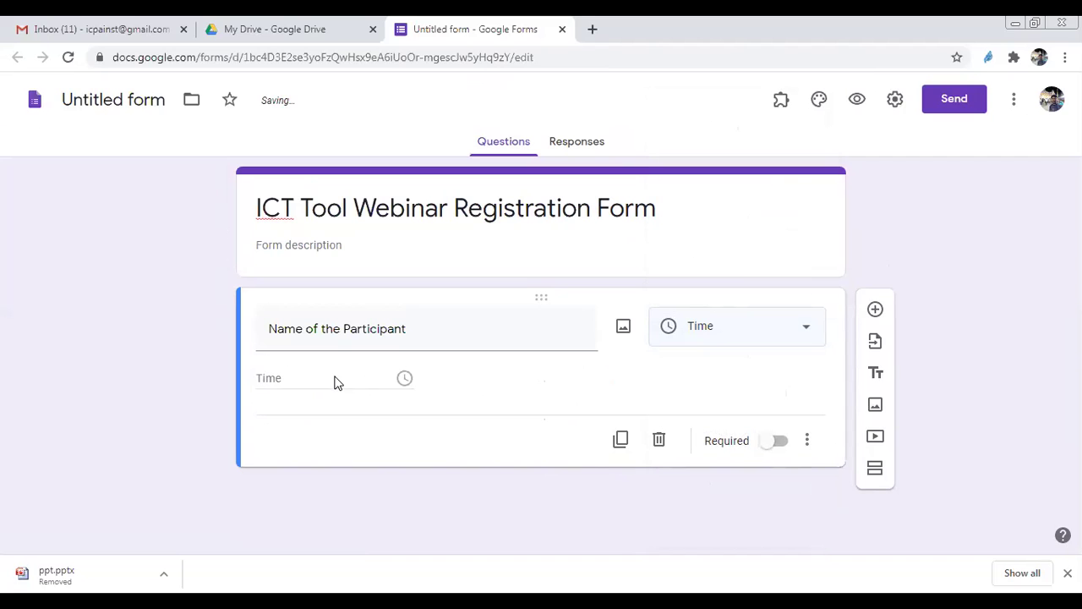
Step: Review the available answer types and set the "Name of the Participant" question to Short answer
{"action": "left_click", "coordinate": [807, 333]}
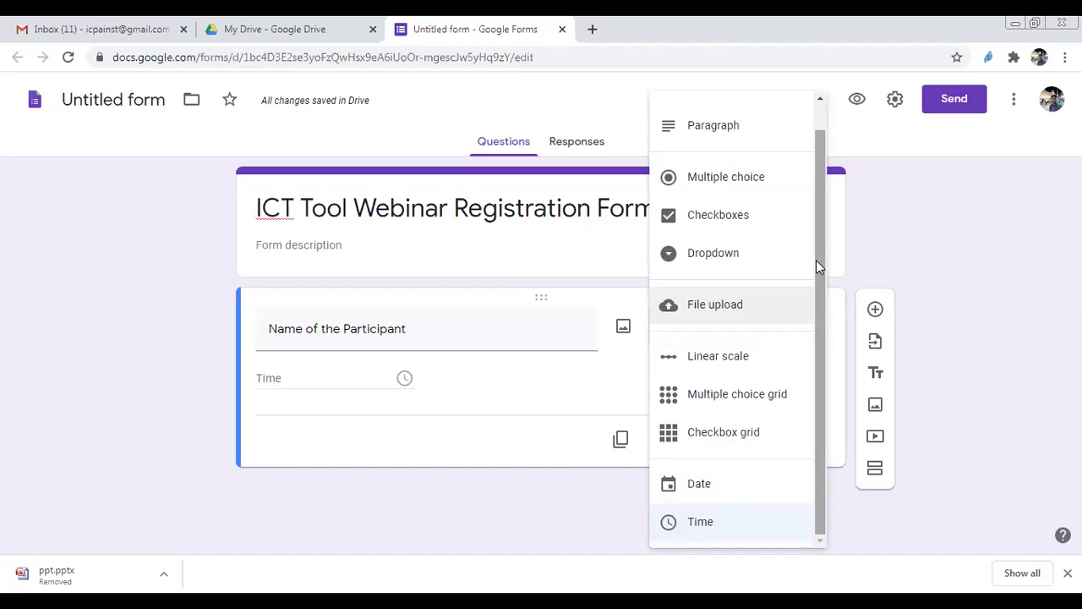
{"action": "left_click_drag", "start_coordinate": [817, 267], "coordinate": [818, 196]}
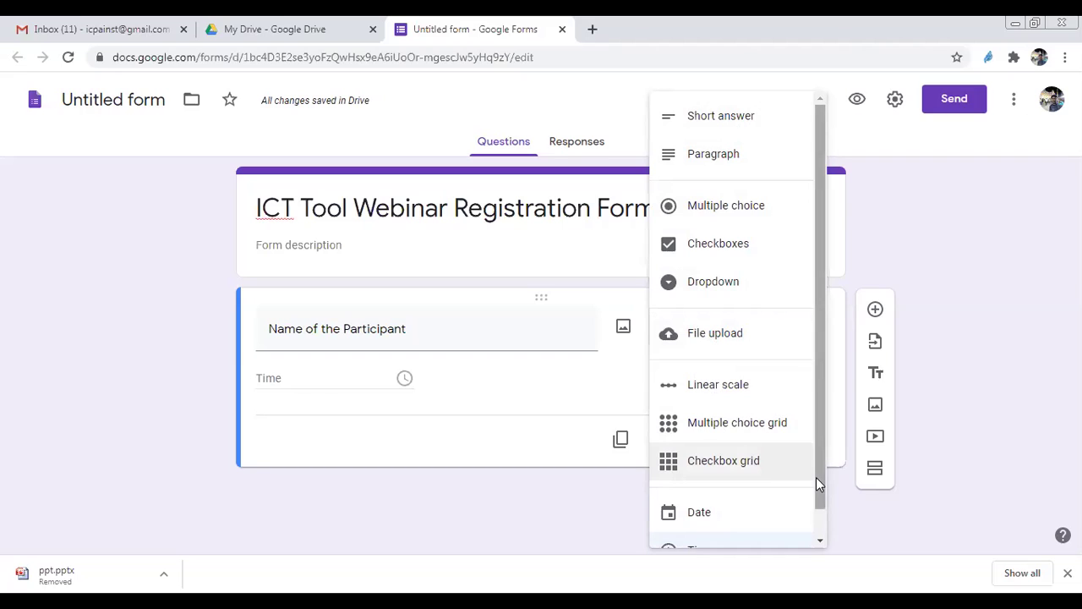
{"action": "left_click", "coordinate": [820, 541]}
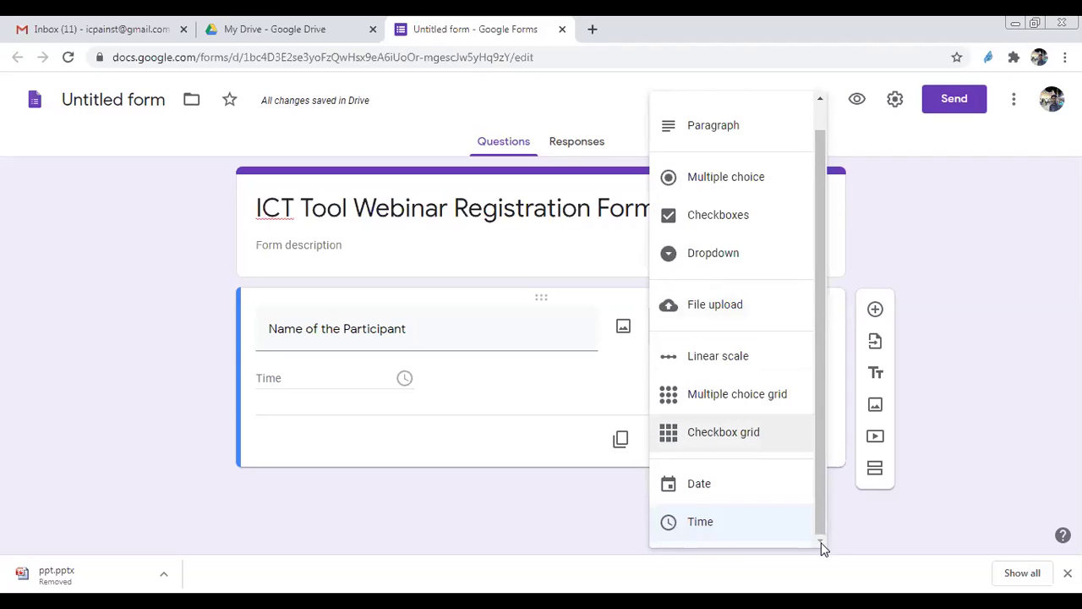
{"action": "left_click_drag", "start_coordinate": [818, 517], "coordinate": [817, 454]}
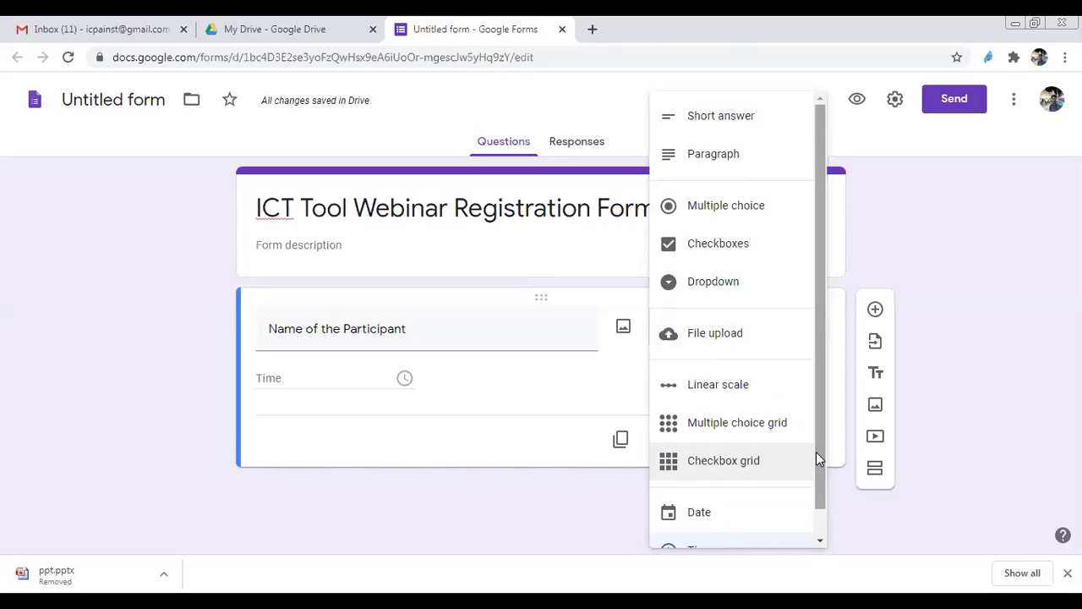
{"action": "triple_click", "coordinate": [481, 333]}
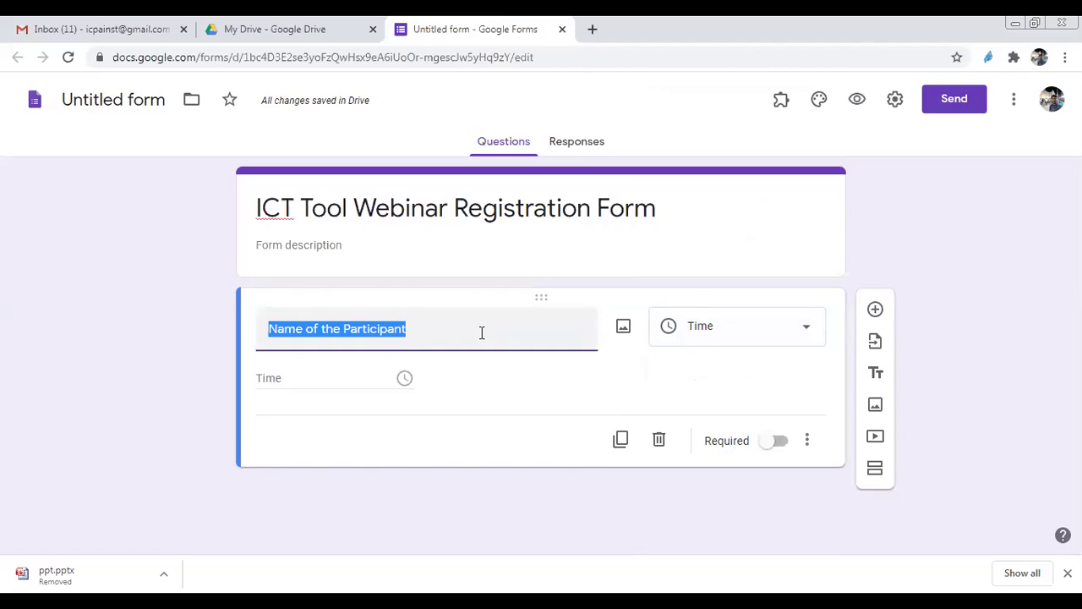
{"action": "left_click", "coordinate": [808, 328]}
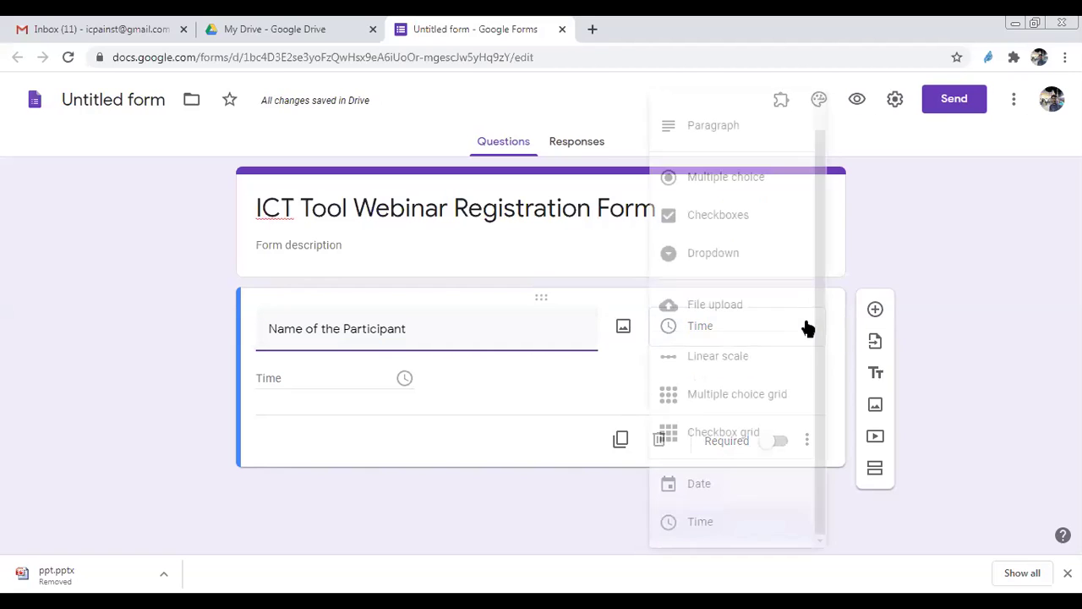
{"action": "left_click_drag", "start_coordinate": [821, 187], "coordinate": [821, 119]}
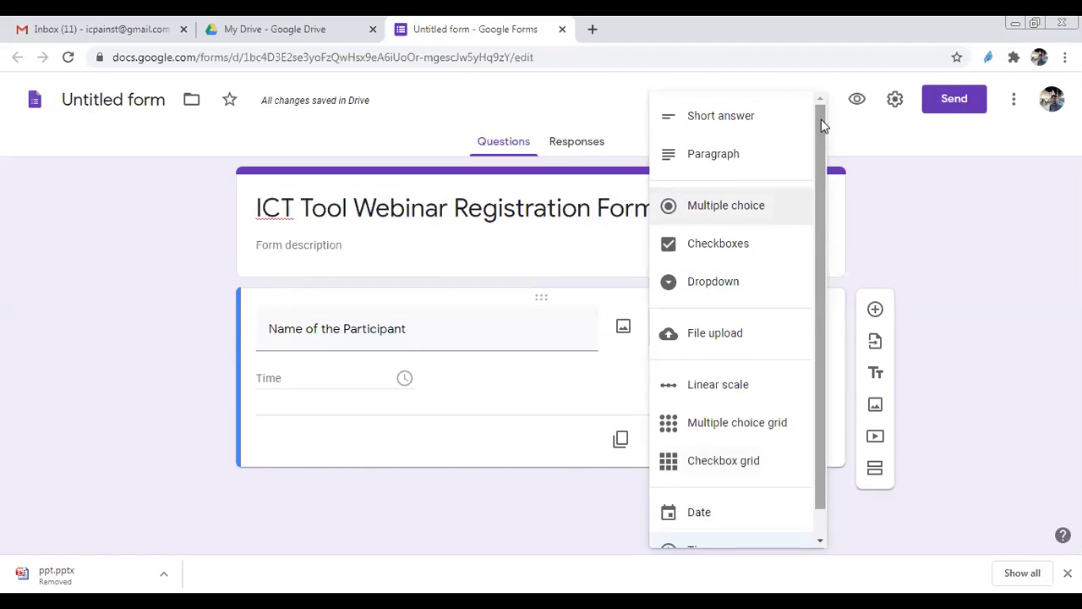
{"action": "left_click", "coordinate": [740, 111]}
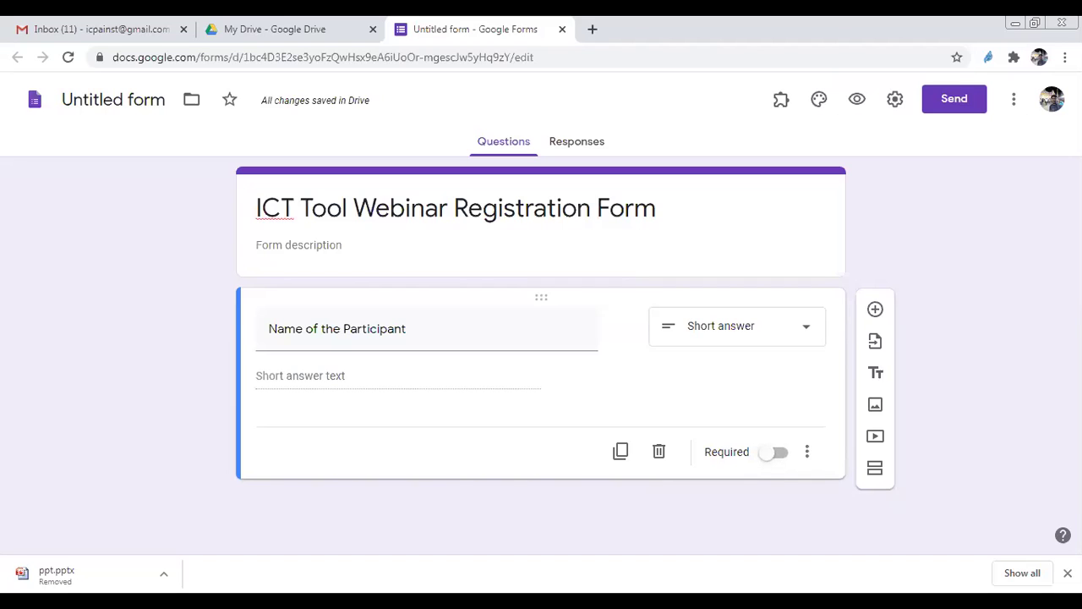
Step: Make the "Name of the Participant" question required, switching the setting off and on again to demonstrate it
{"action": "left_click", "coordinate": [768, 462]}
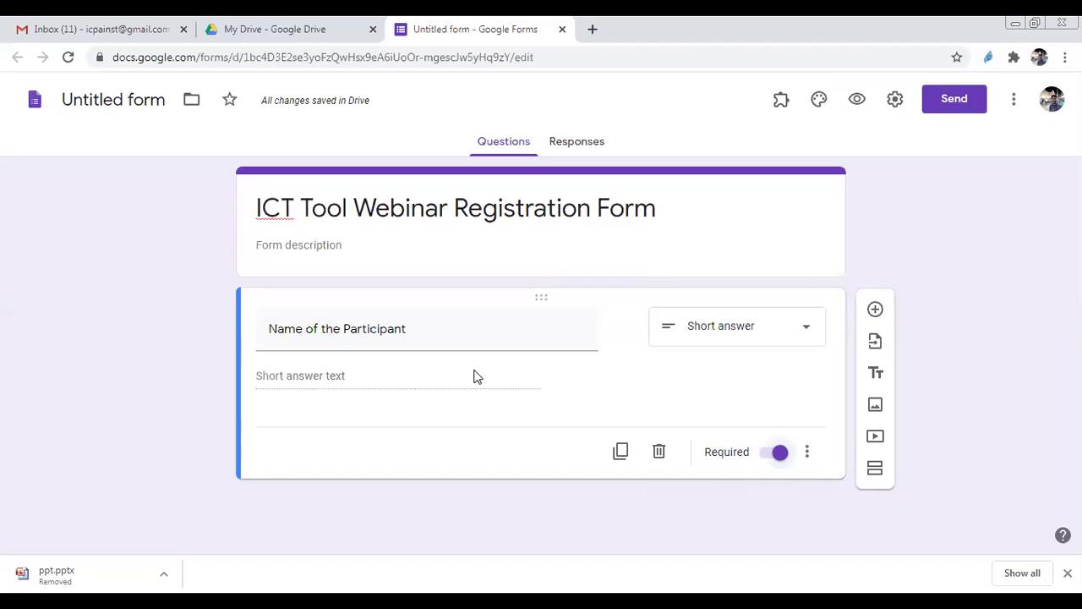
{"action": "left_click", "coordinate": [778, 459]}
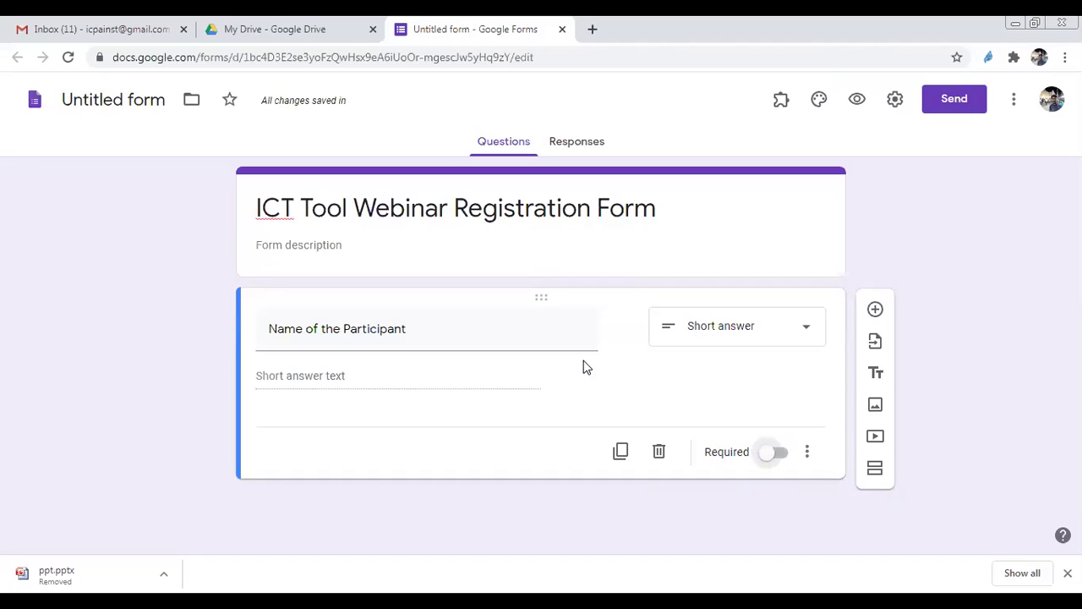
{"action": "left_click", "coordinate": [771, 459]}
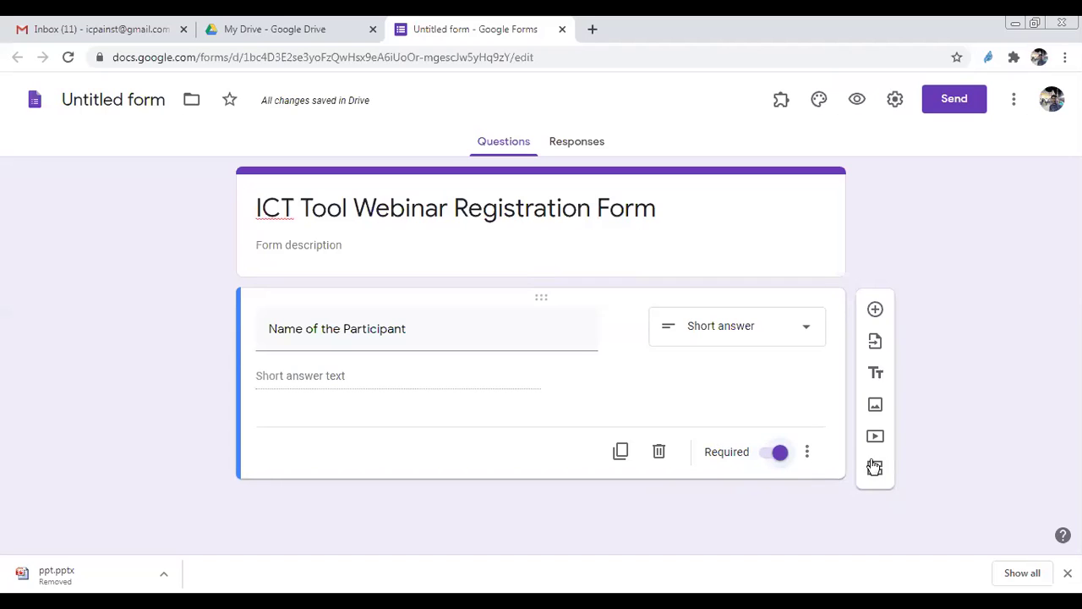
Step: Duplicate the "Name of the Participant" question and retitle the copy "Hall Ticket No", keeping the Short answer type
{"action": "left_click", "coordinate": [621, 453]}
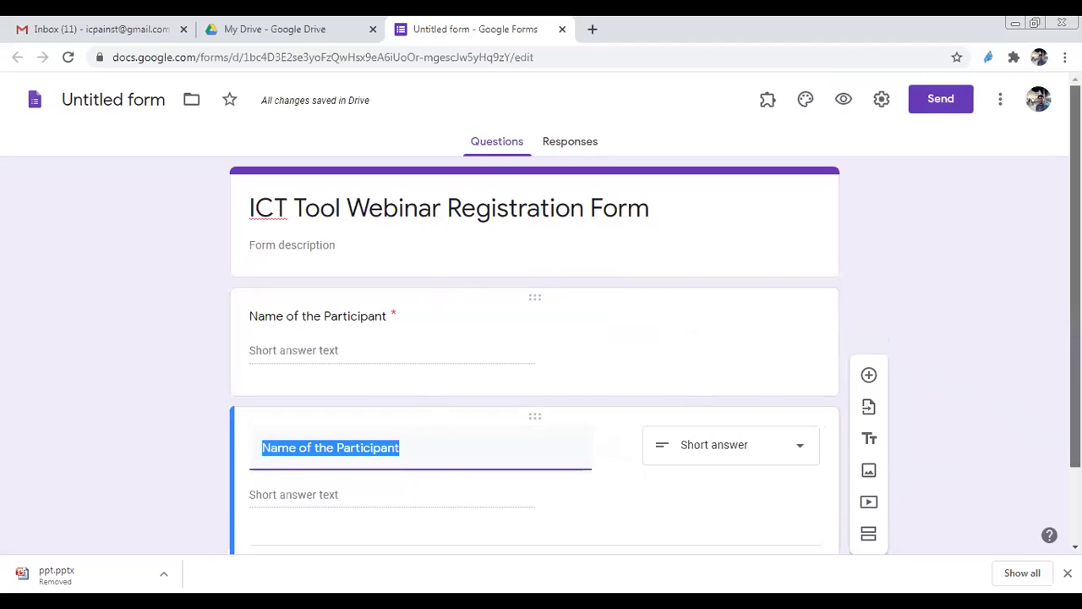
{"action": "scroll", "coordinate": [959, 517], "scroll_direction": "down", "scroll_amount": 1}
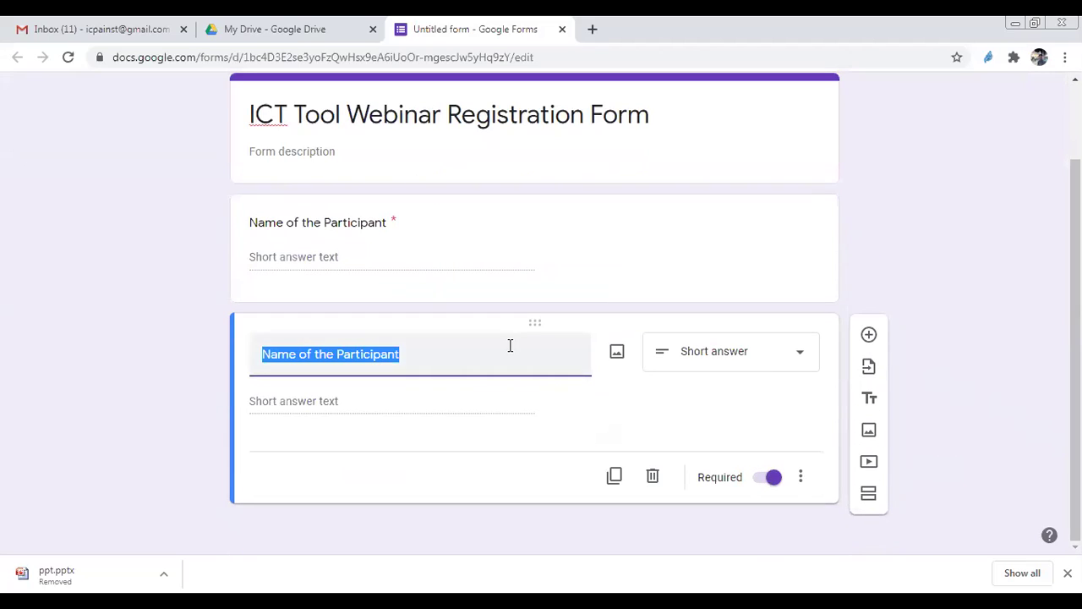
{"action": "type", "text": "Ho"}
{"action": "key", "text": "BackSpace"}
{"action": "type", "text": "all Ticket No"}
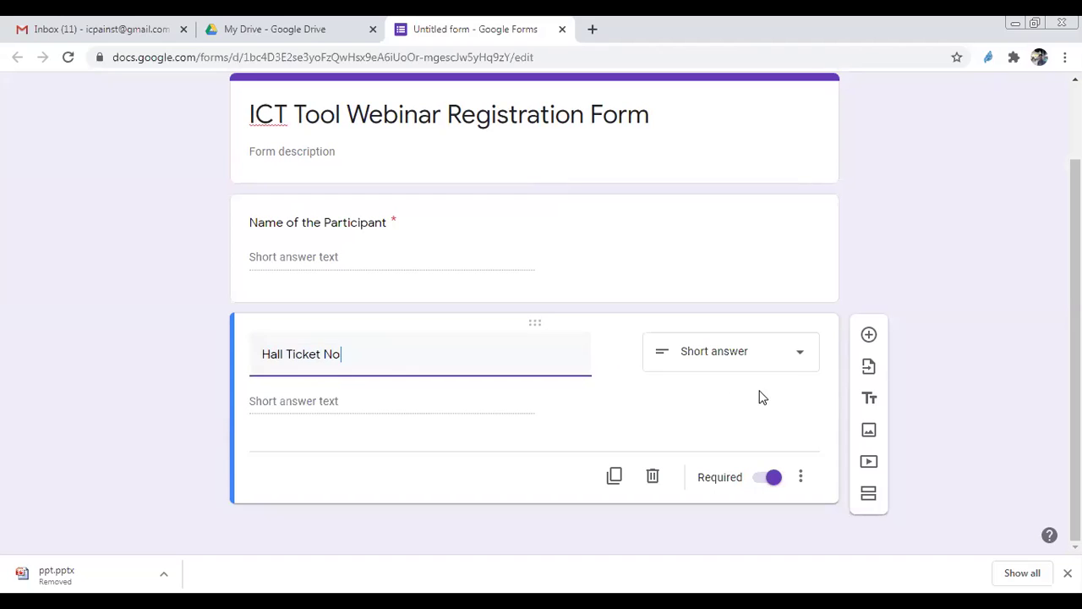
{"action": "left_click", "coordinate": [799, 359]}
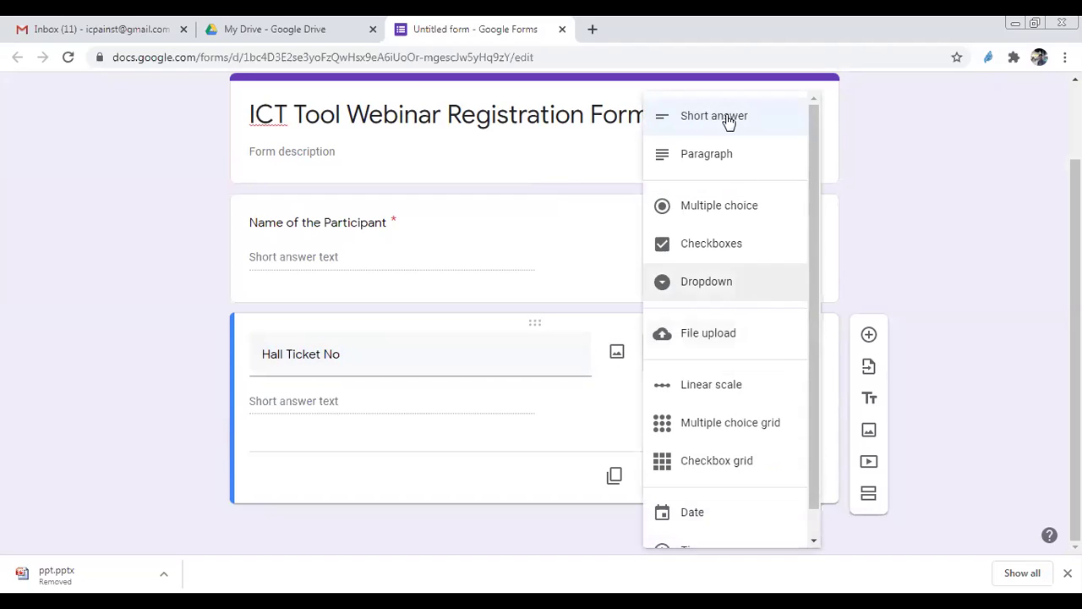
{"action": "left_click", "coordinate": [725, 115]}
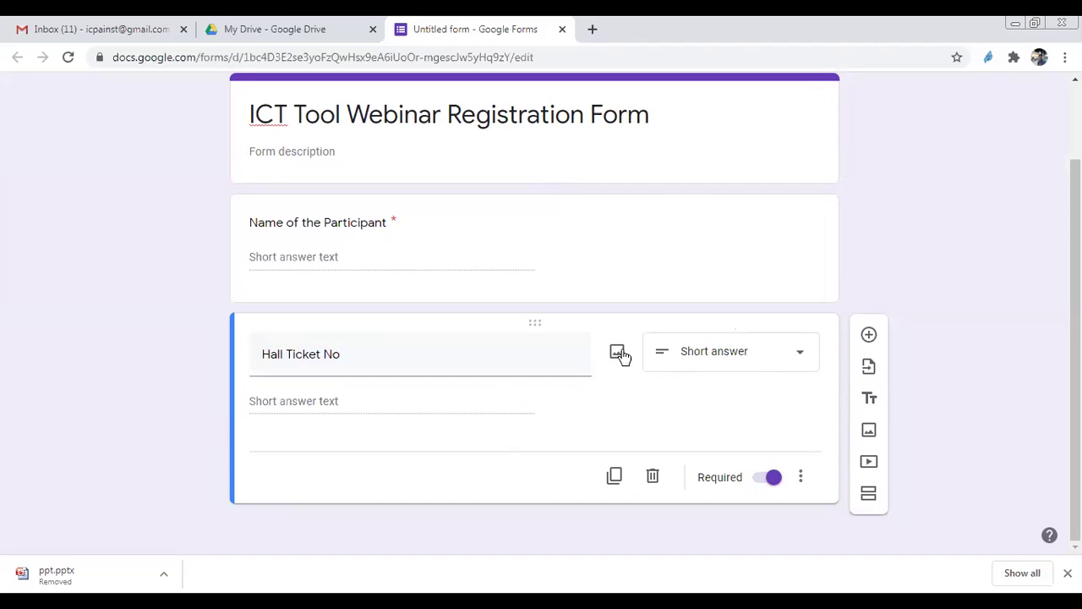
Step: Review the Upload and Camera image sources for the "Hall Ticket No" question, dismissing the camera access request
{"action": "left_click", "coordinate": [617, 354]}
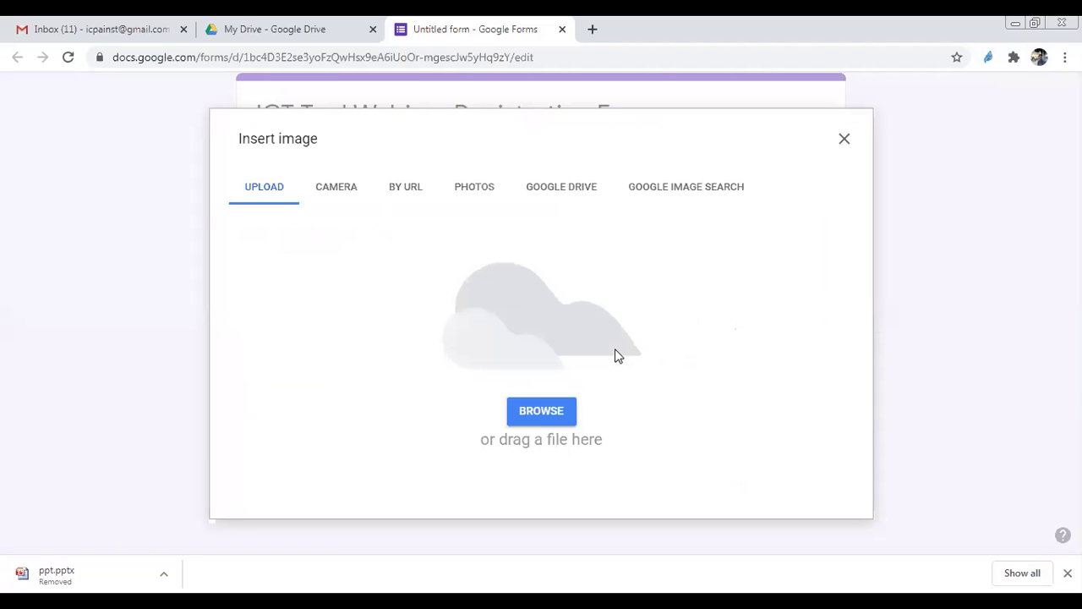
{"action": "left_click", "coordinate": [844, 139]}
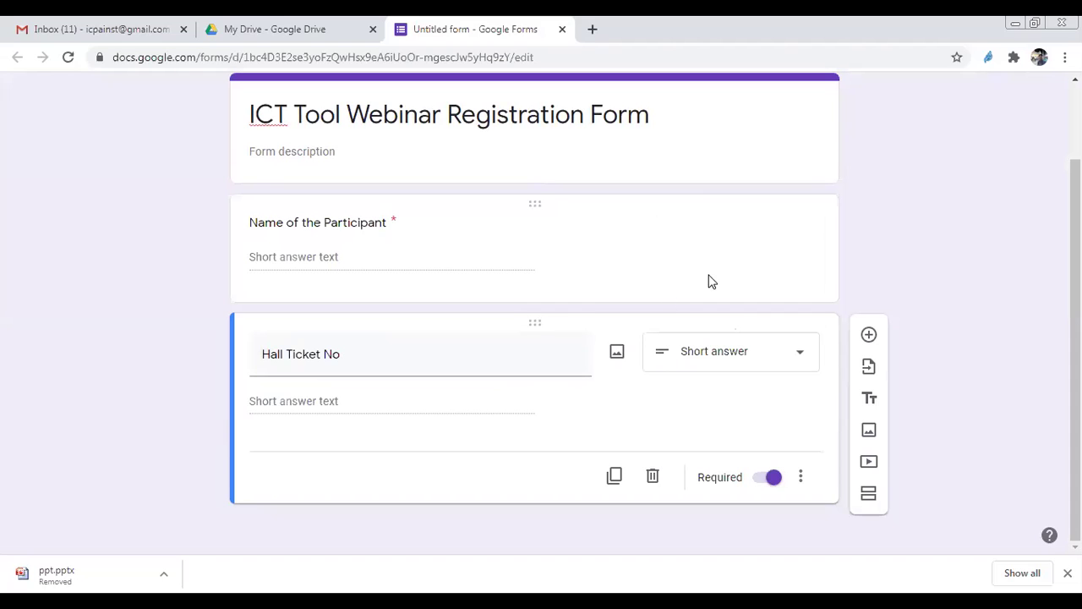
{"action": "left_click", "coordinate": [617, 353]}
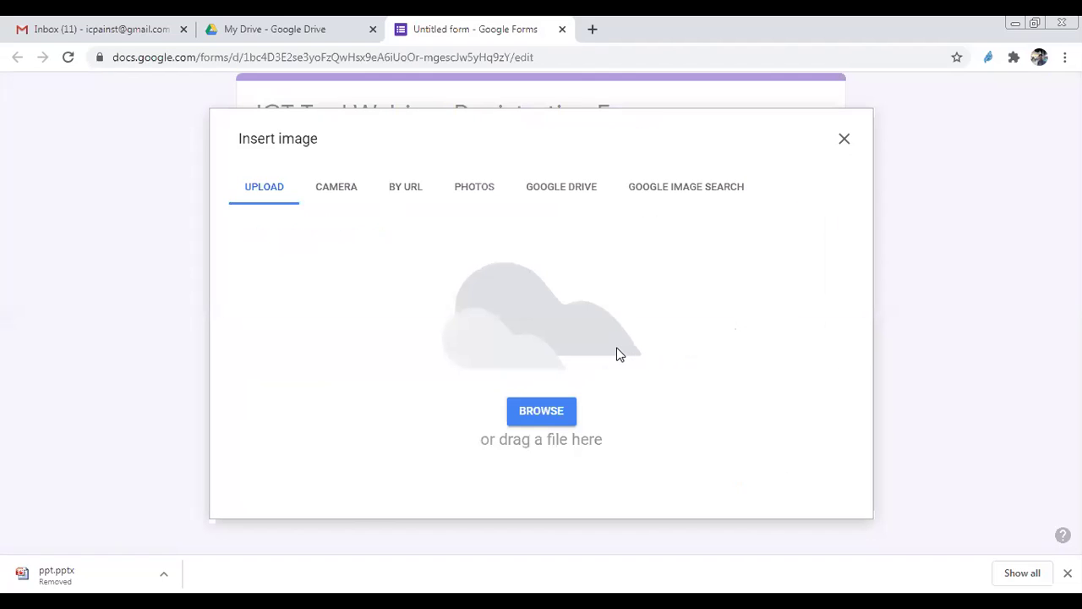
{"action": "left_click", "coordinate": [331, 186]}
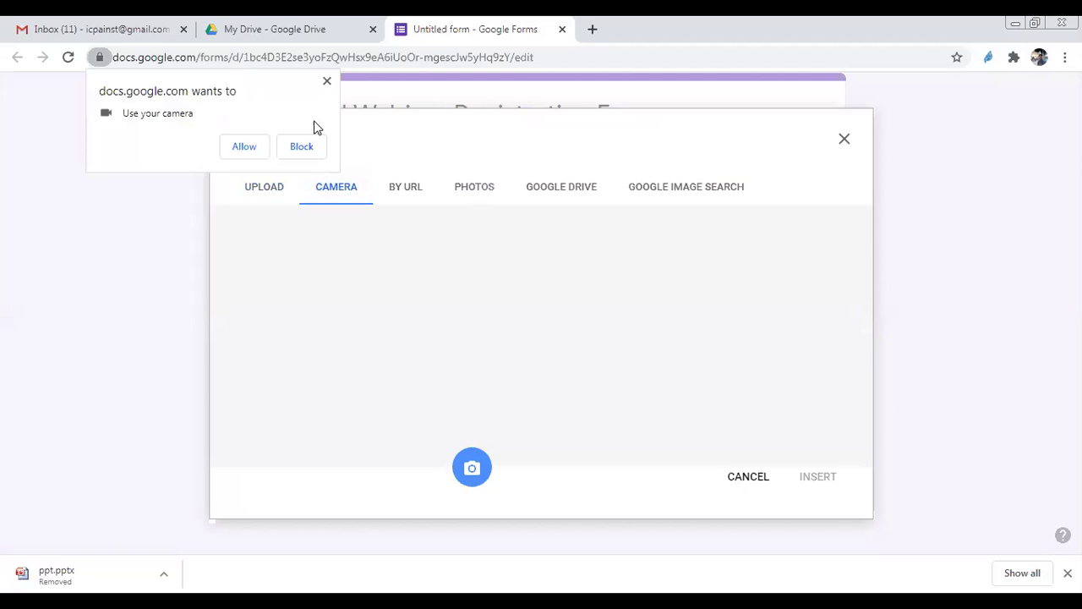
{"action": "left_click", "coordinate": [326, 81]}
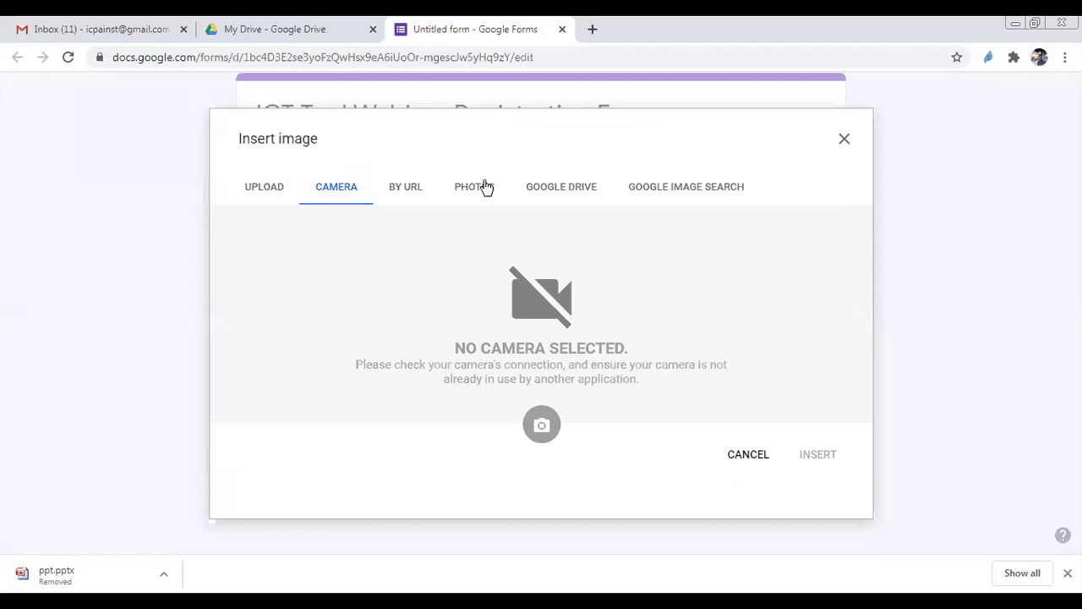
Step: Insert the first May 29, 2020 picture from Photos into the "Hall Ticket No" question
{"action": "left_click", "coordinate": [485, 185]}
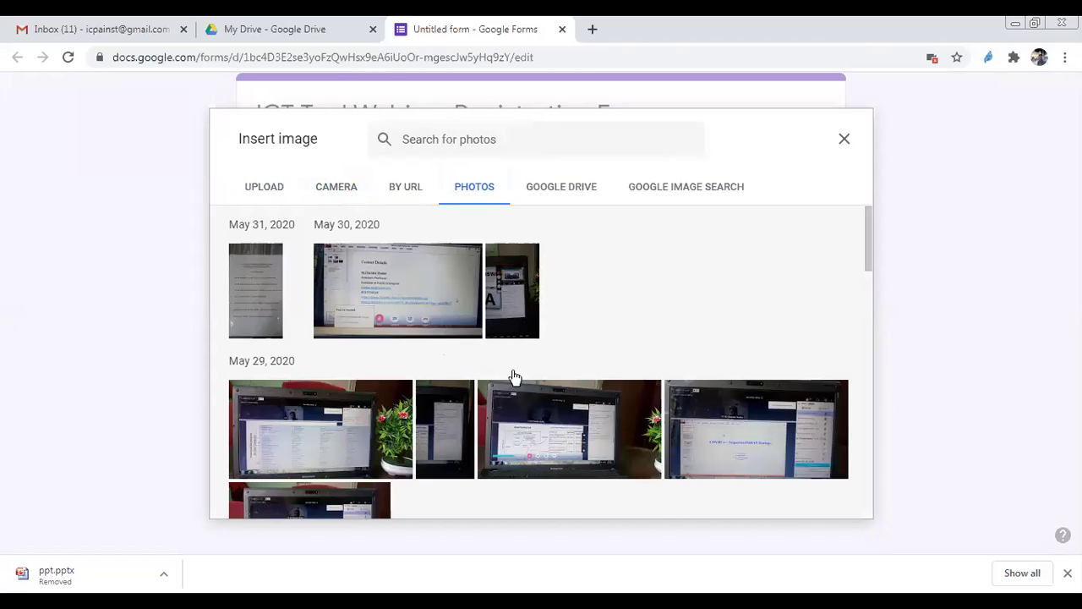
{"action": "left_click", "coordinate": [332, 435]}
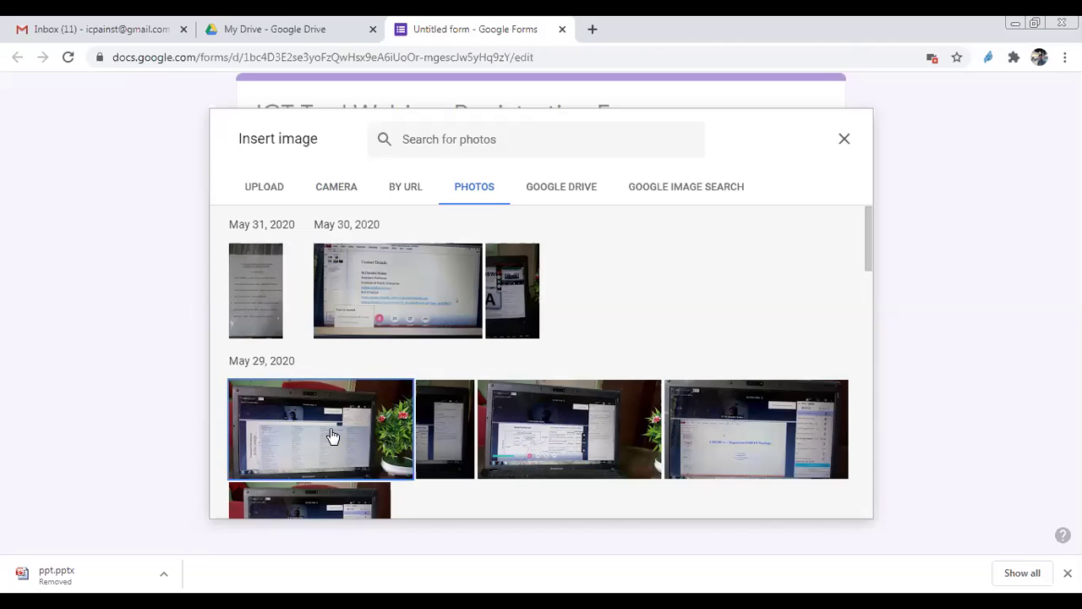
{"action": "left_click", "coordinate": [822, 499]}
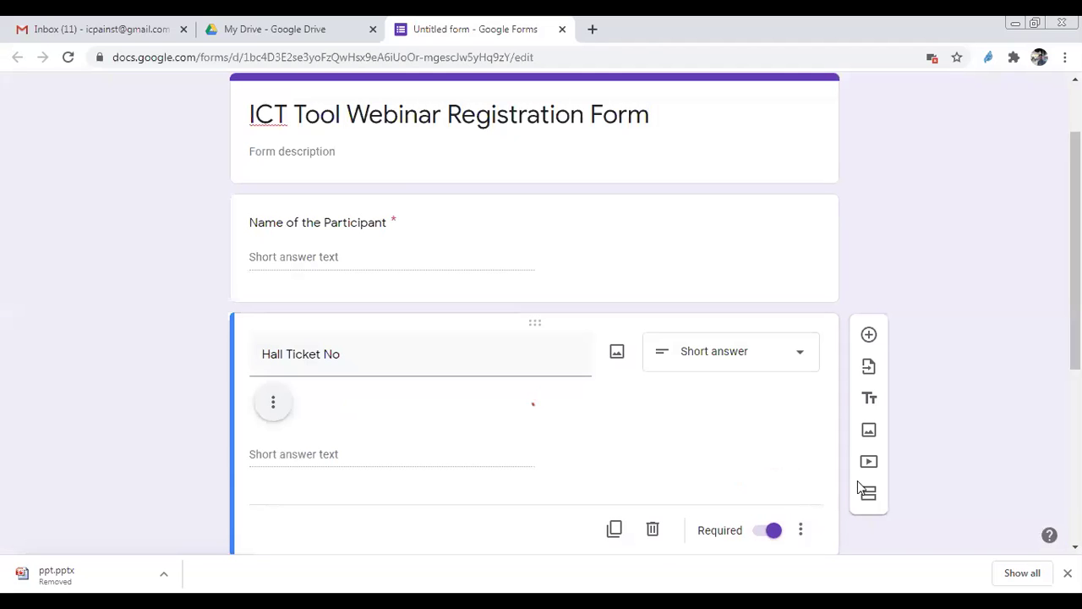
{"action": "scroll", "coordinate": [541, 338], "scroll_direction": "down", "scroll_amount": 4}
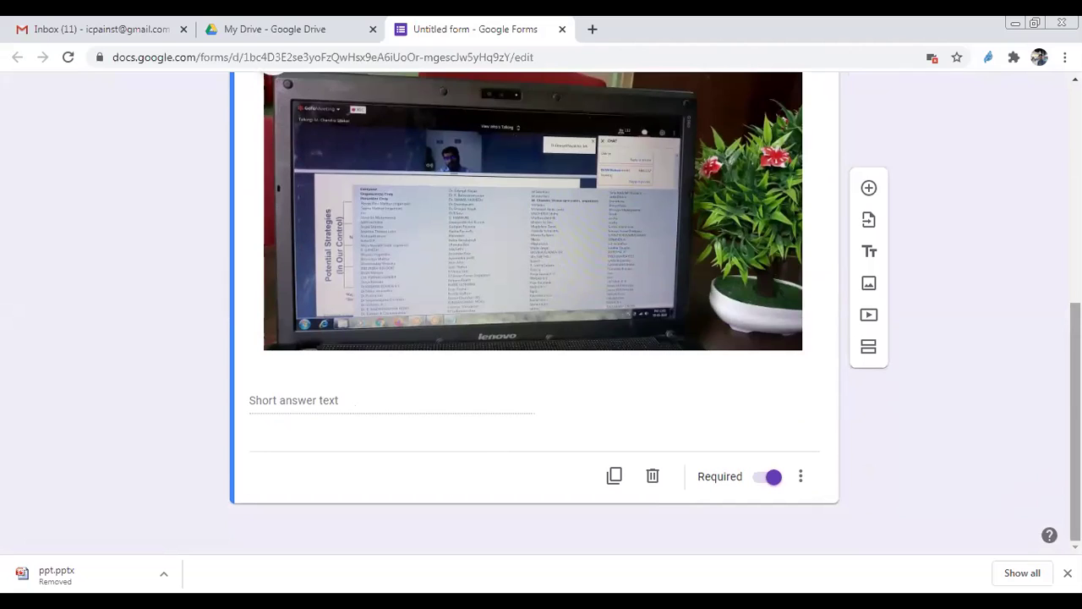
{"action": "scroll", "coordinate": [1075, 423], "scroll_direction": "up", "scroll_amount": 1}
{"action": "scroll", "coordinate": [776, 339], "scroll_direction": "up", "scroll_amount": 2}
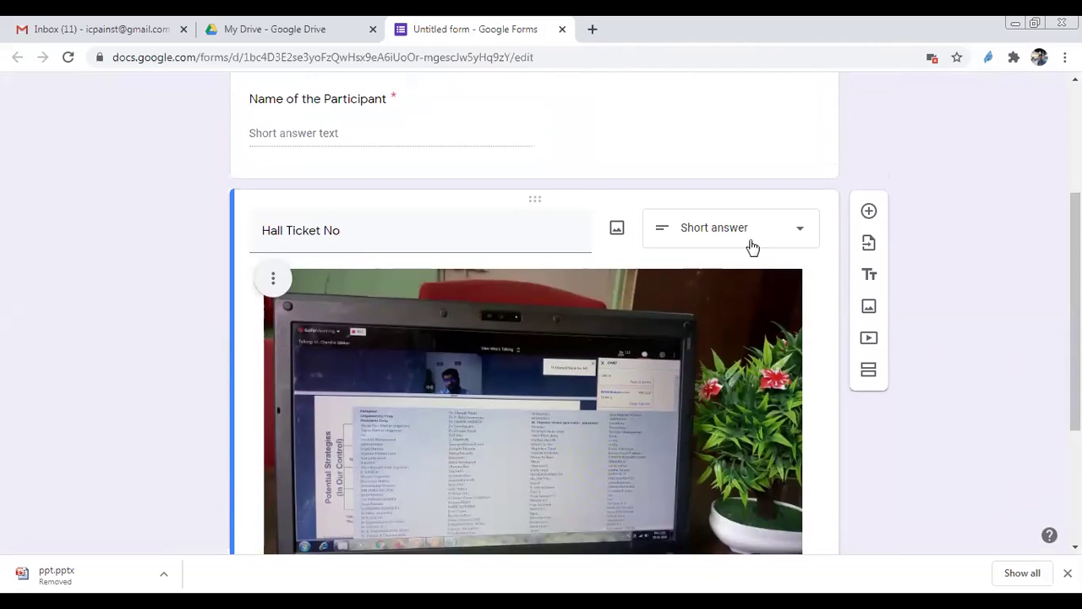
Step: Delete the "Hall Ticket No" question together with its inserted image
{"action": "left_click", "coordinate": [618, 227]}
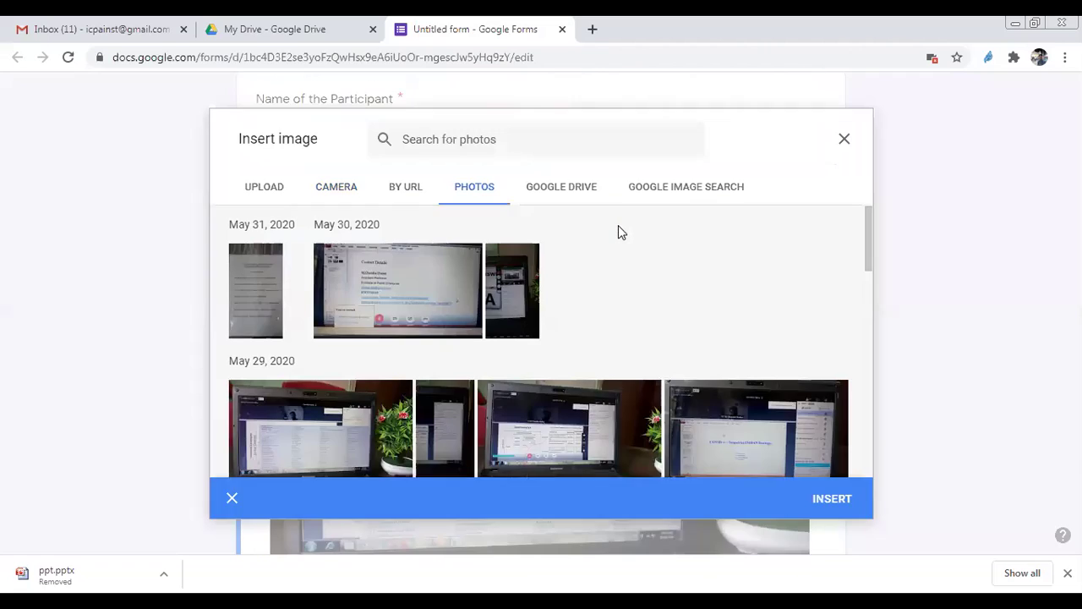
{"action": "left_click", "coordinate": [843, 141]}
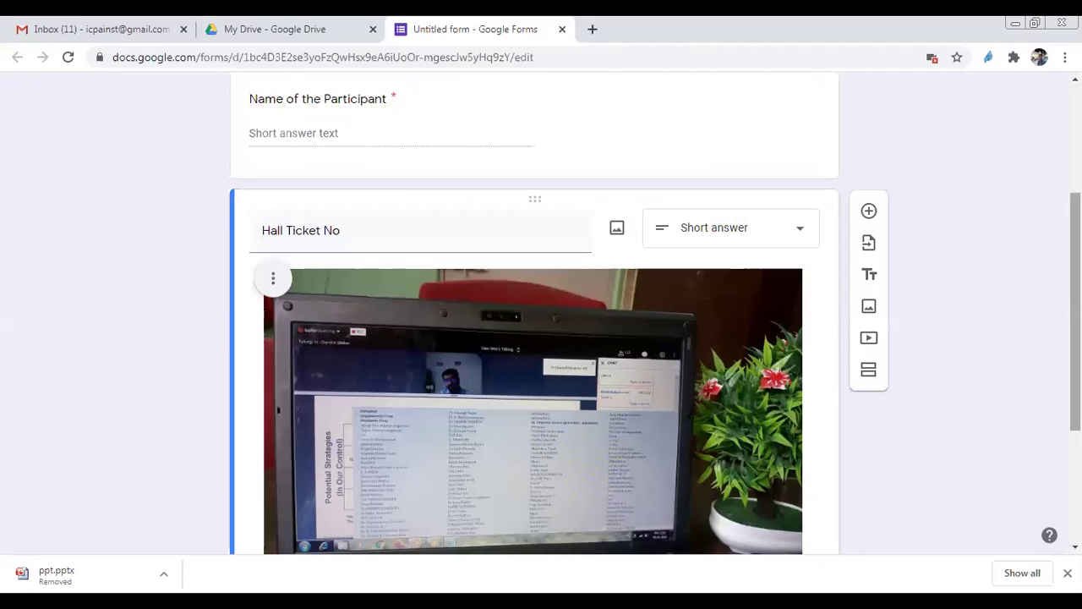
{"action": "key", "text": "ctrl+a"}
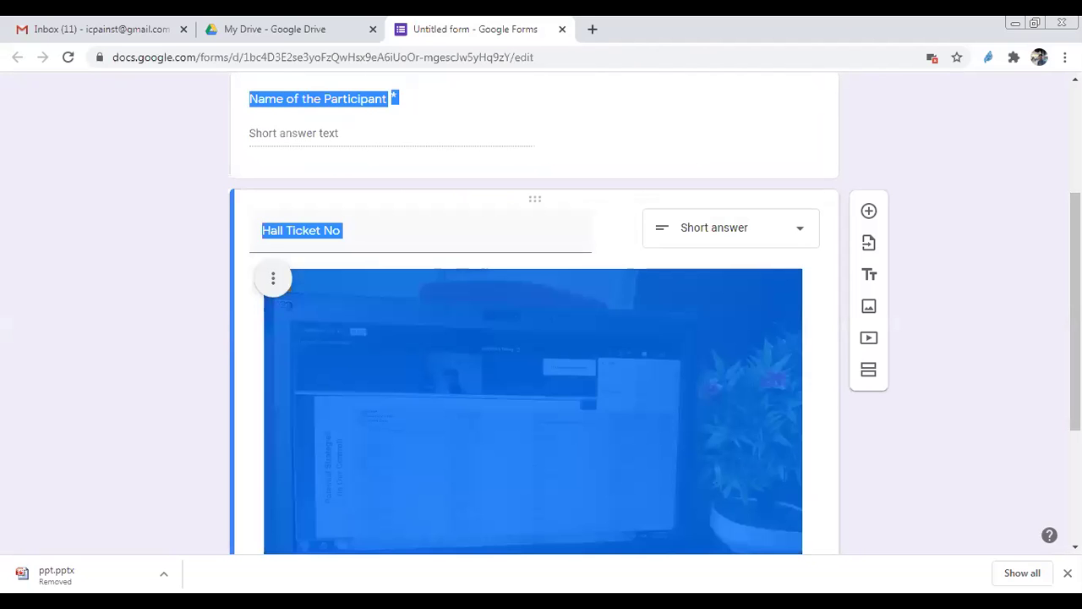
{"action": "left_click", "coordinate": [988, 451]}
{"action": "scroll", "coordinate": [682, 436], "scroll_direction": "down", "scroll_amount": 3}
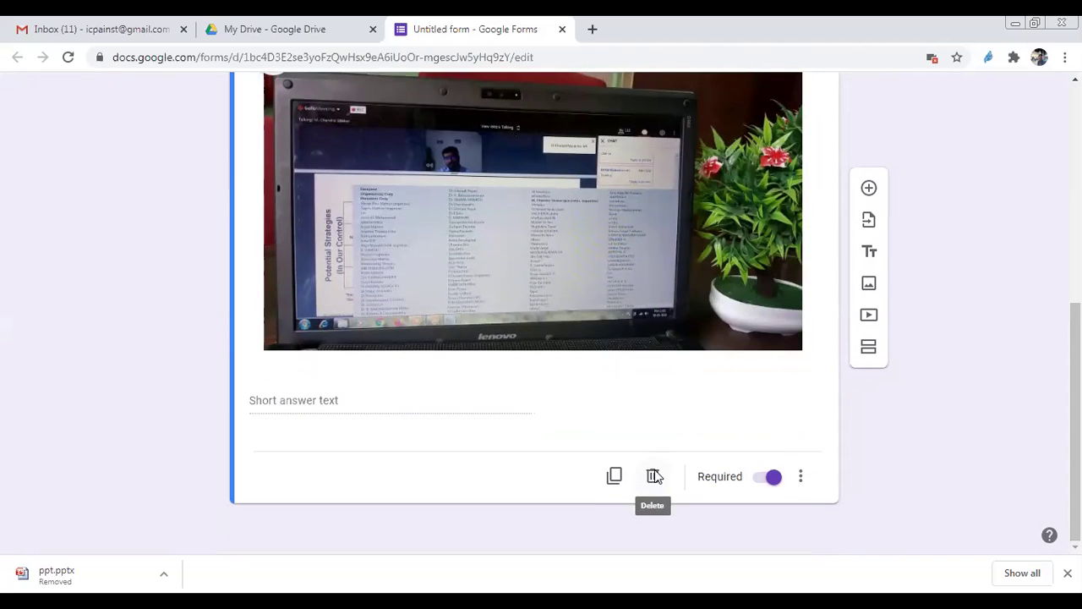
{"action": "left_click", "coordinate": [655, 476]}
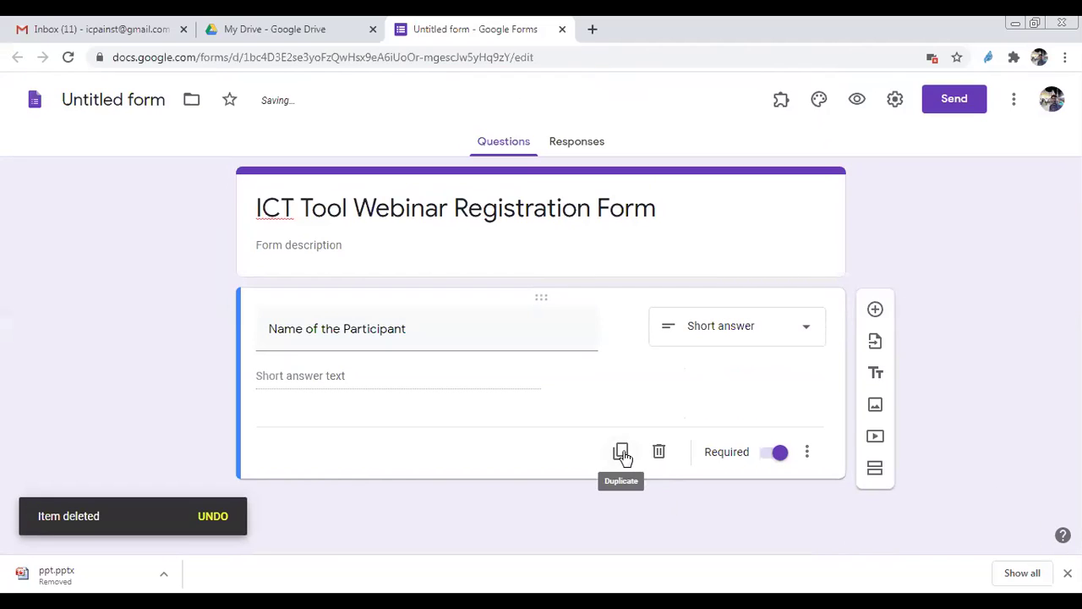
Step: Duplicate the "Name of the Participant" question and retitle the copy "Hall Ticket Number"
{"action": "left_click", "coordinate": [624, 455]}
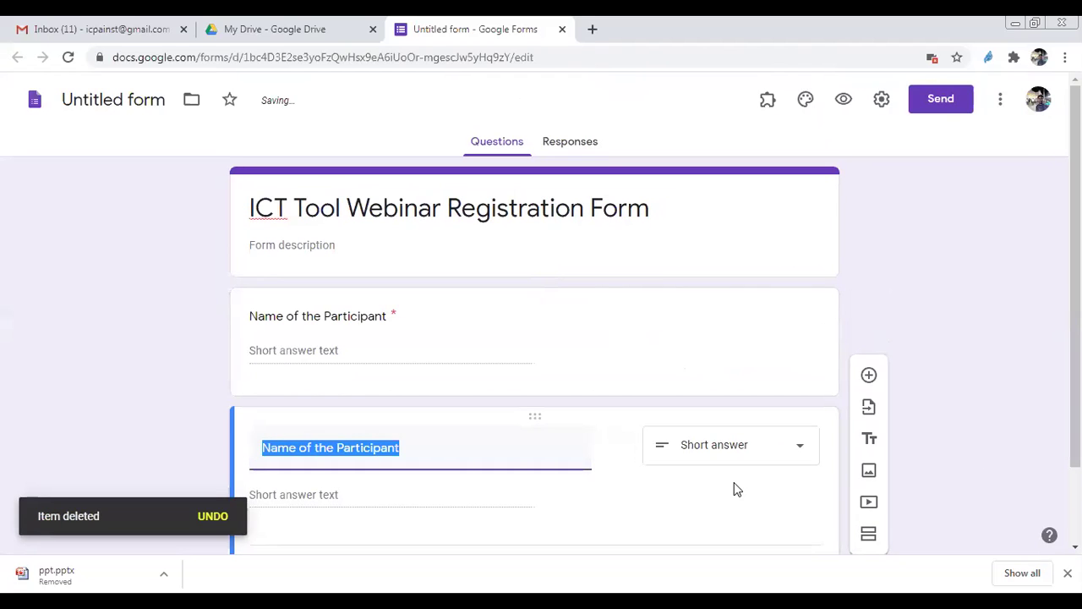
{"action": "type", "text": "Hall Ti"}
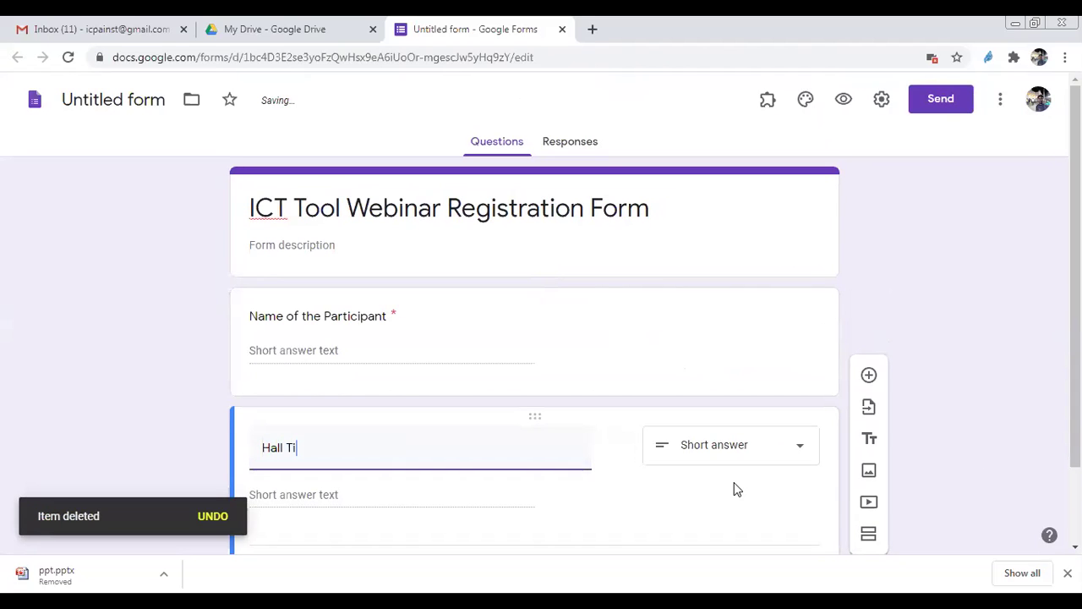
{"action": "type", "text": "cket Numbe"}
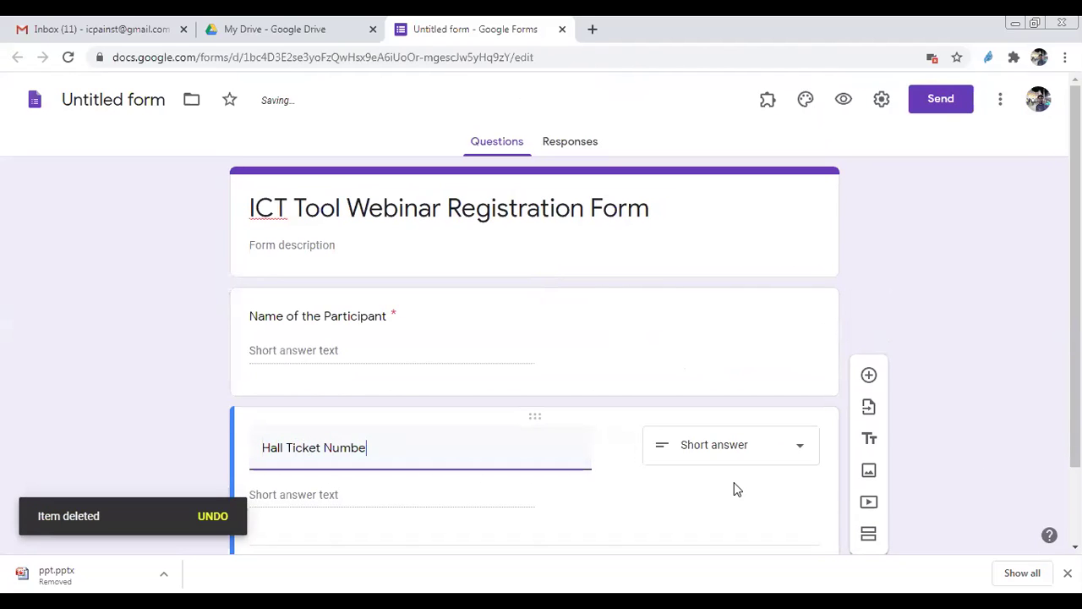
{"action": "type", "text": "r"}
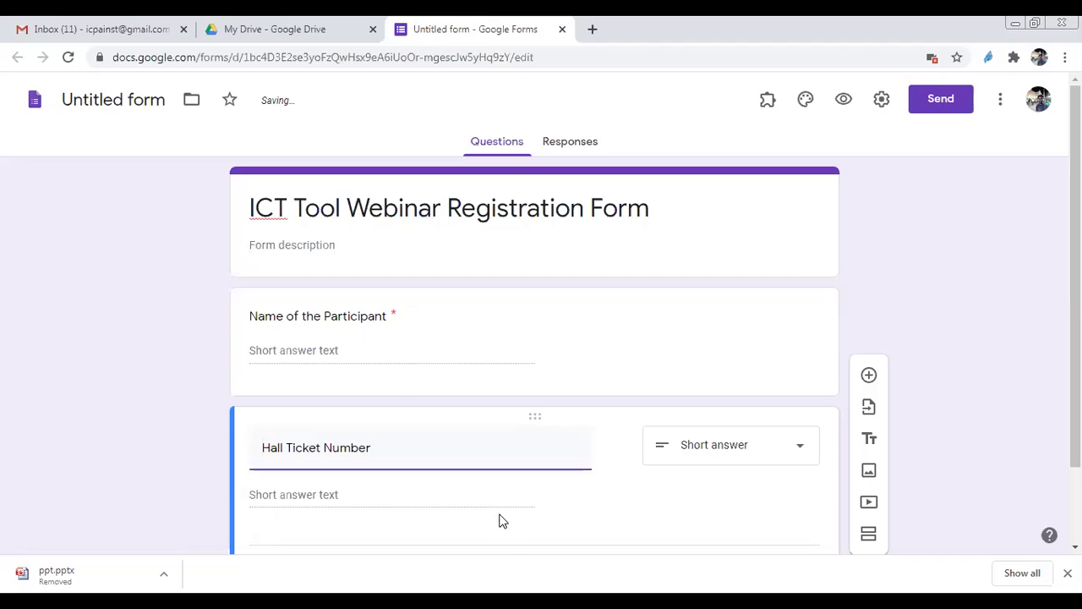
{"action": "left_click", "coordinate": [719, 514]}
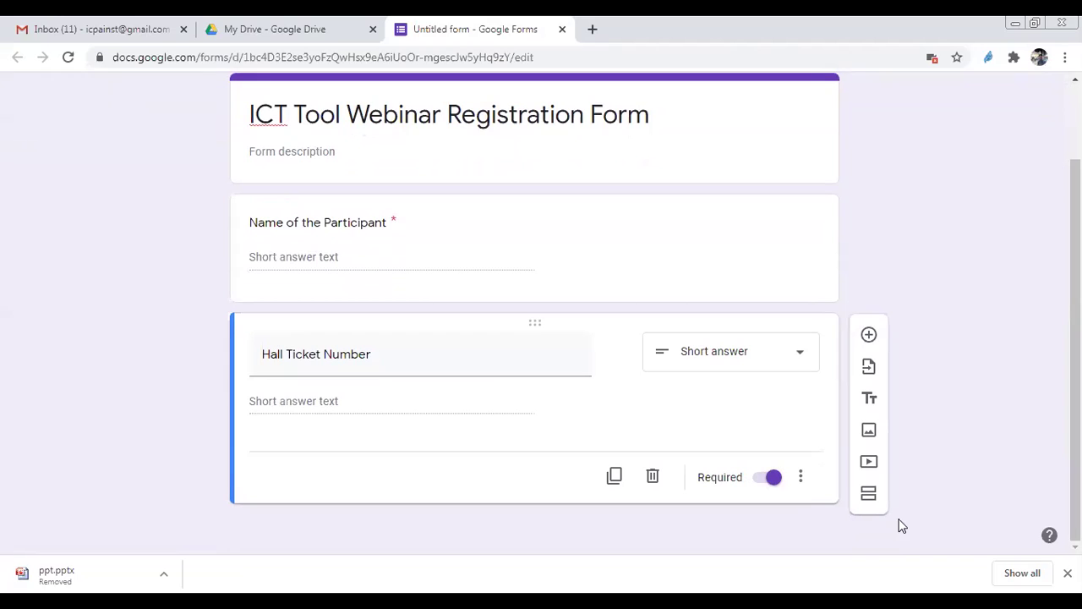
Step: Add a question titled "Year of Study" below "Hall Ticket Number" and set its answer type to Checkboxes
{"action": "left_click", "coordinate": [869, 336]}
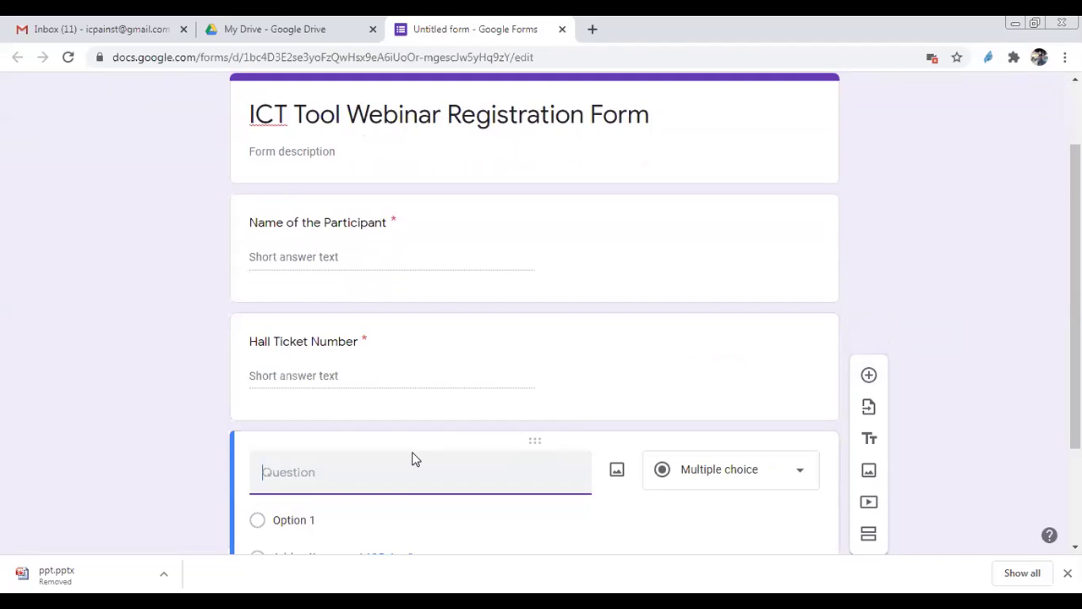
{"action": "type", "text": "Year of Study"}
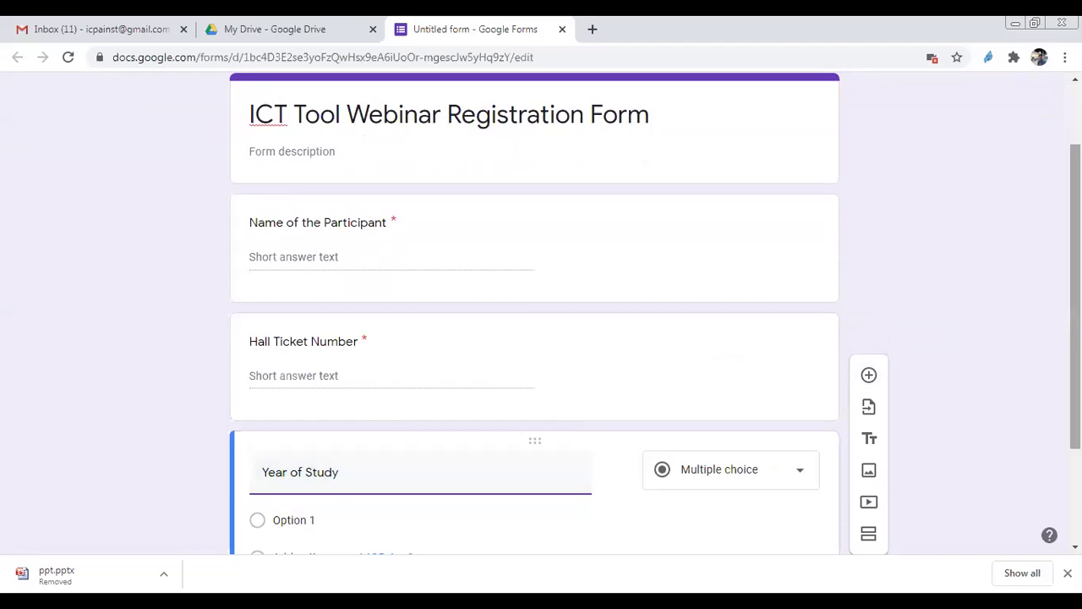
{"action": "scroll", "coordinate": [956, 461], "scroll_direction": "down", "scroll_amount": 2}
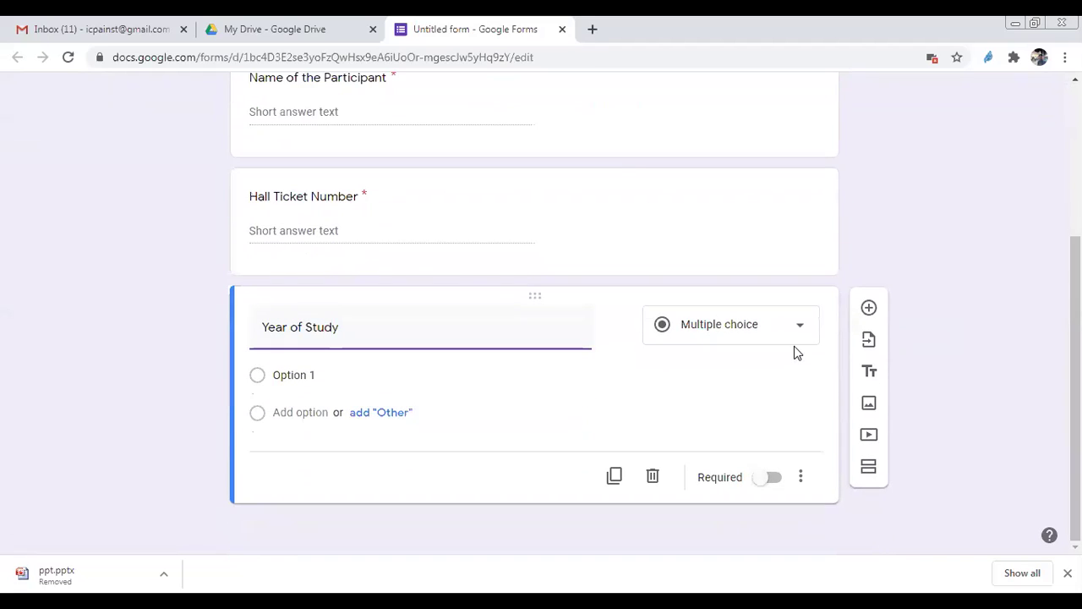
{"action": "left_click", "coordinate": [801, 328]}
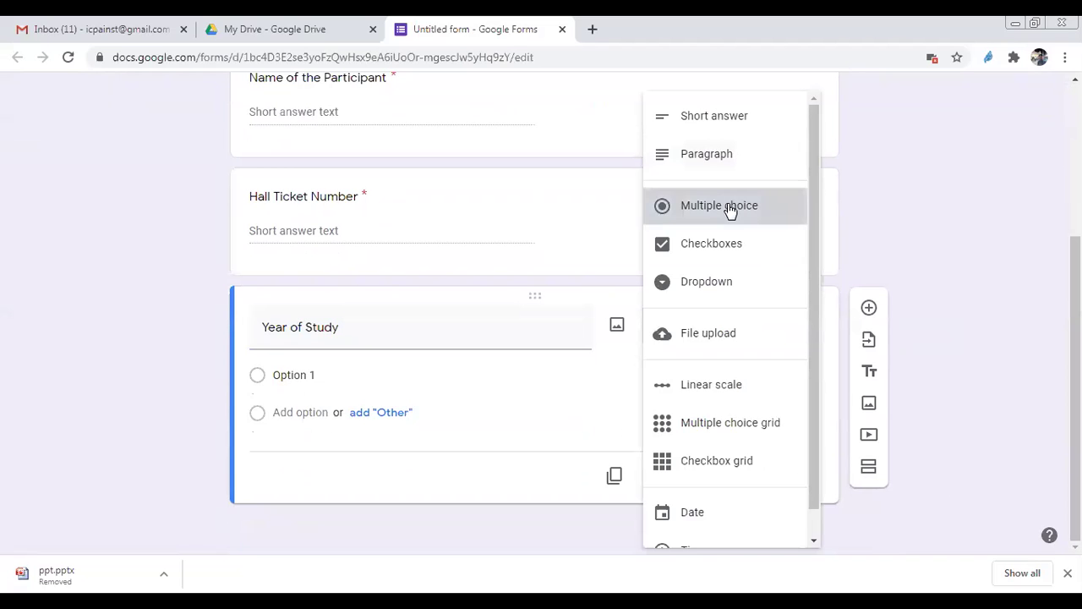
{"action": "left_click", "coordinate": [729, 210]}
{"action": "left_click", "coordinate": [799, 328]}
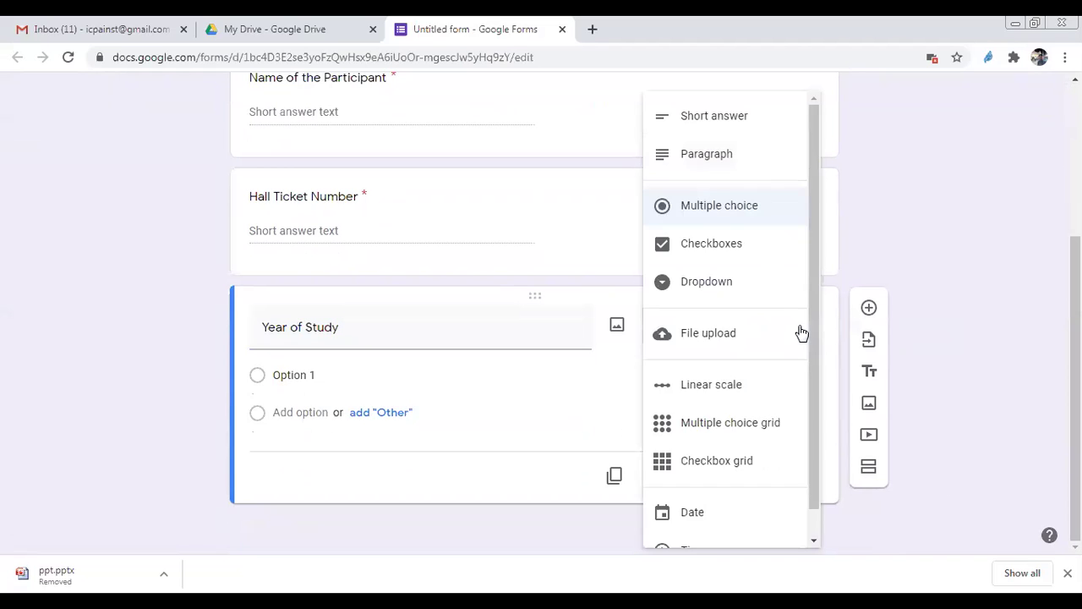
{"action": "left_click", "coordinate": [732, 247]}
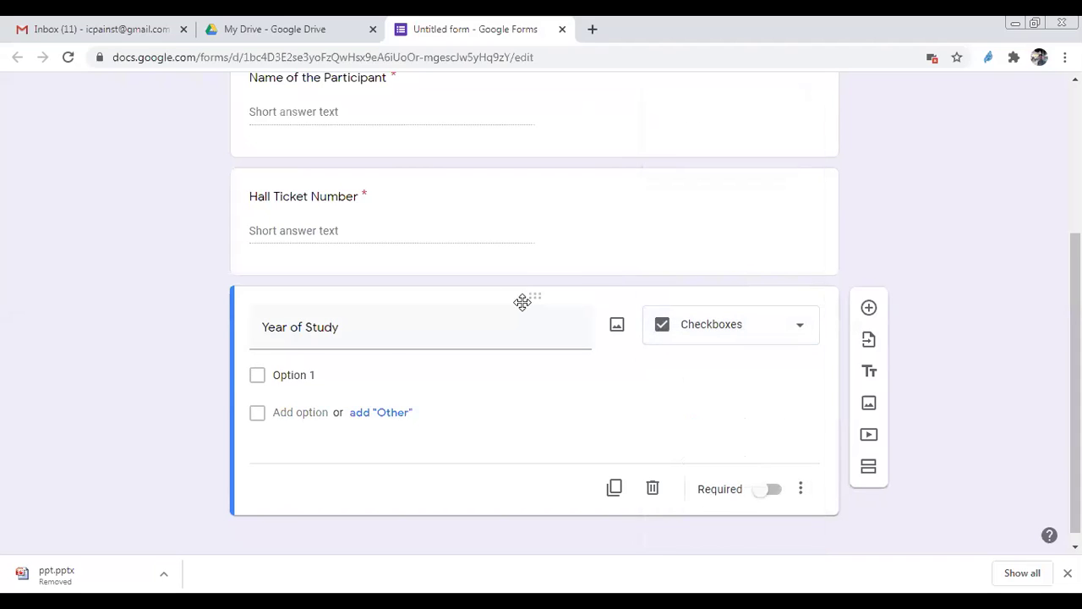
Step: Name the first checkbox option of the "Year of Study" question "Bcom"
{"action": "left_click", "coordinate": [324, 382]}
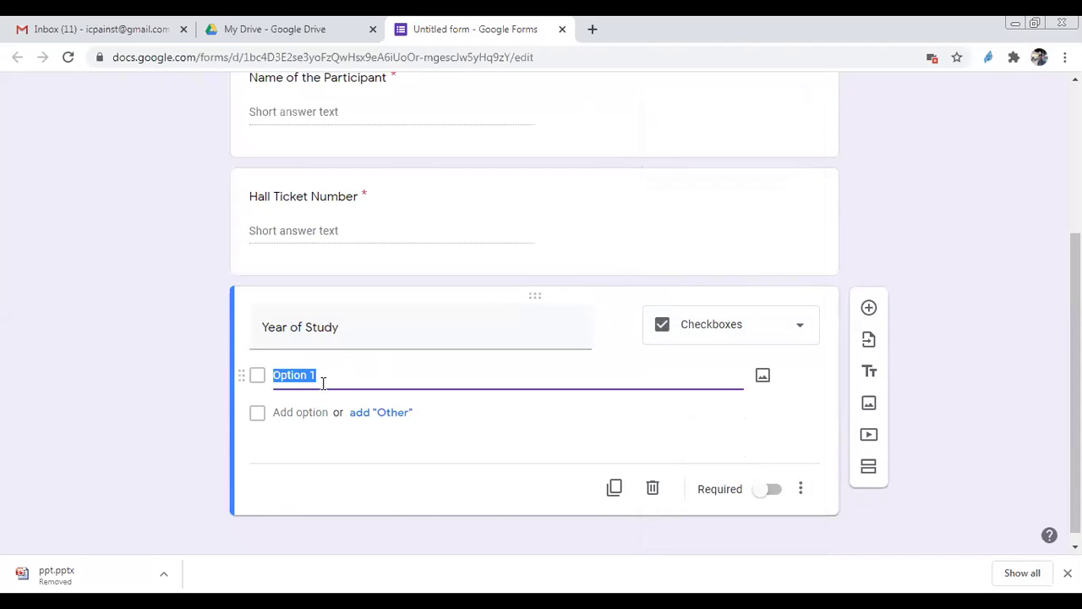
{"action": "type", "text": "Bcom"}
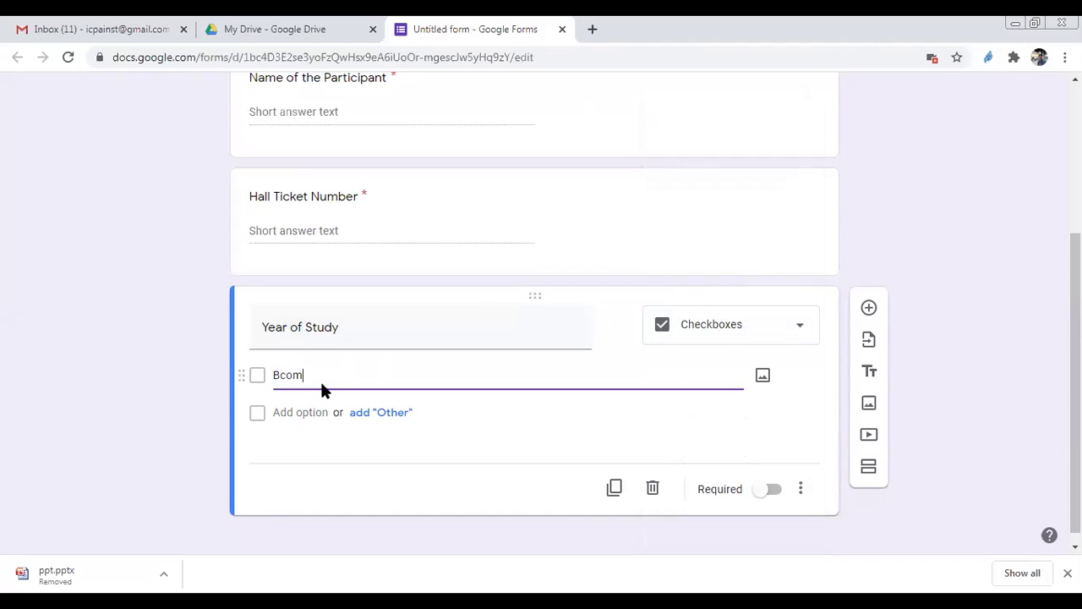
{"action": "type", "text": " 1s"}
{"action": "key", "text": "BackSpace"}
{"action": "key", "text": "BackSpace"}
{"action": "key", "text": "BackSpace"}
{"action": "key", "text": "BackSpace"}
{"action": "key", "text": "BackSpace"}
{"action": "key", "text": "BackSpace"}
{"action": "key", "text": "BackSpace"}
{"action": "key", "text": "BackSpace"}
Step: Retitle the "Year of Study" question "Course"
{"action": "left_click", "coordinate": [395, 334]}
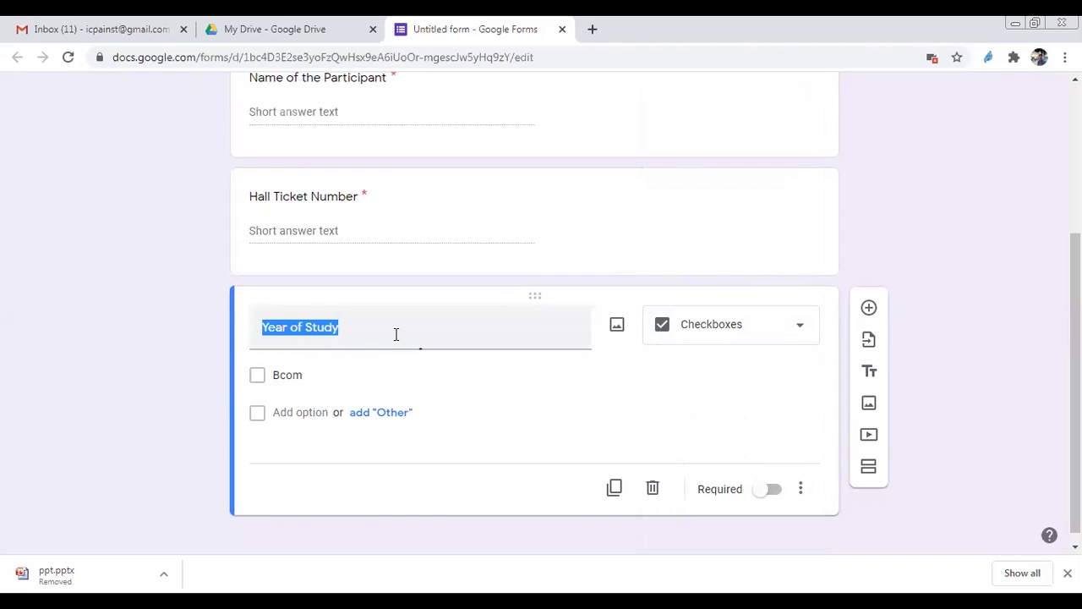
{"action": "type", "text": "Coi"}
{"action": "type", "text": "urse"}
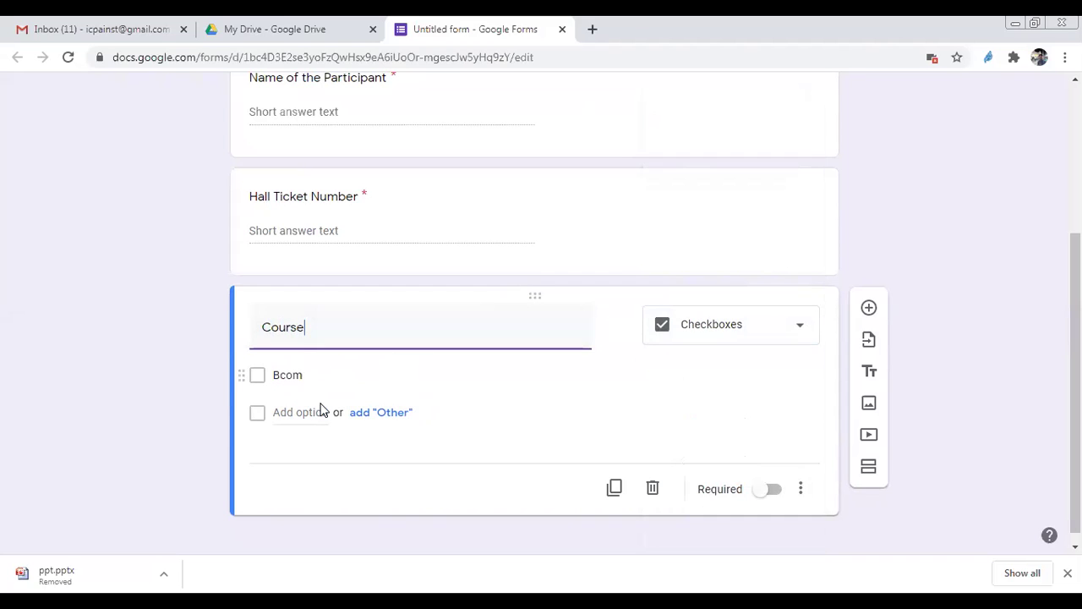
Step: Add the checkbox options "B.Sc", "B.A" and "M.B.A" plus an "Other" option to the "Course" question
{"action": "left_click", "coordinate": [320, 413]}
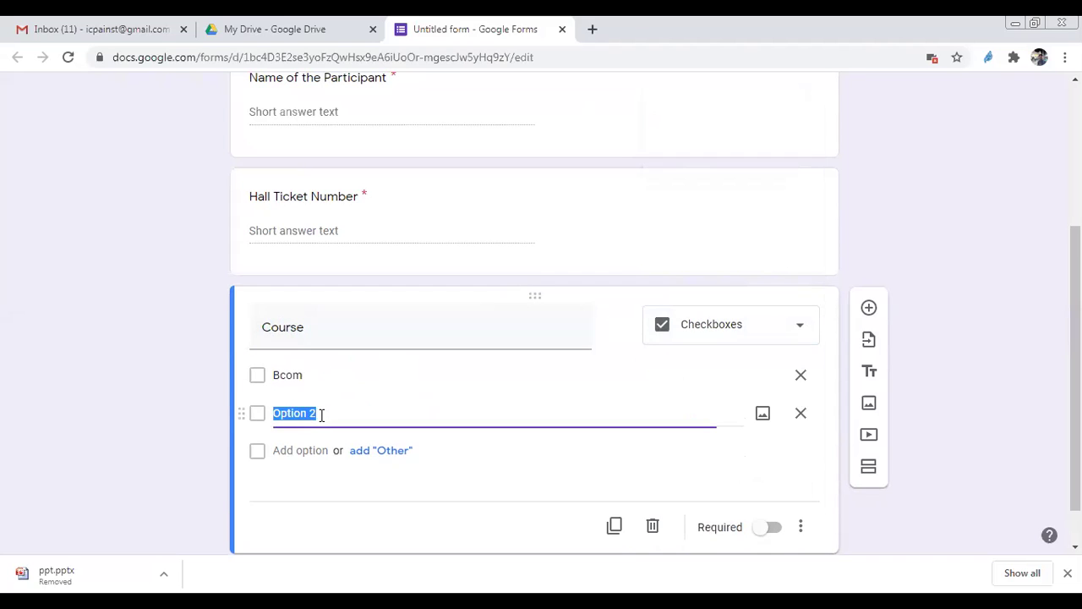
{"action": "type", "text": "B.S"}
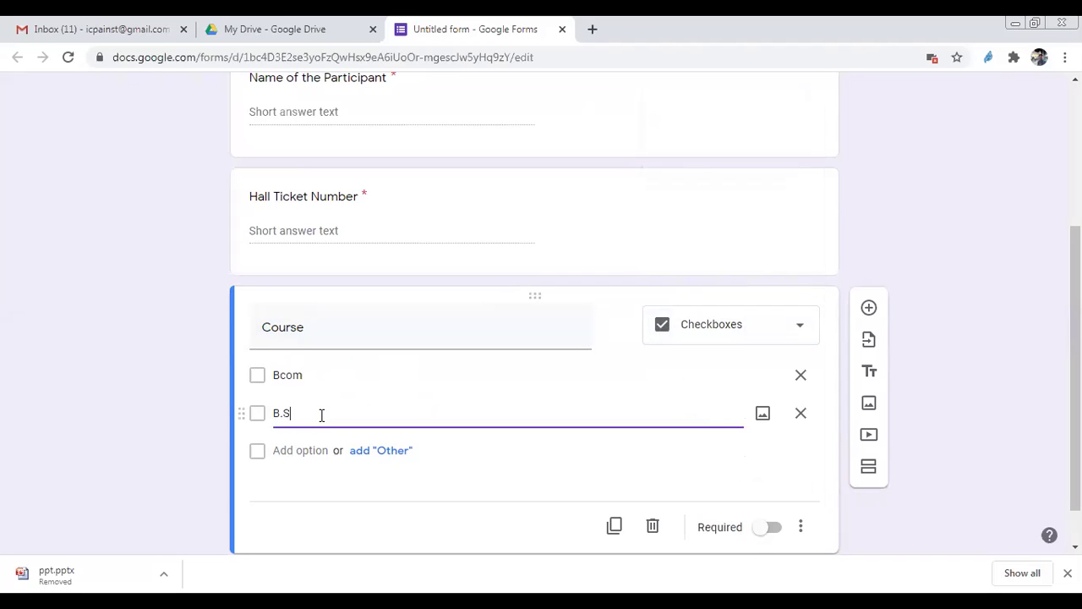
{"action": "left_click", "coordinate": [362, 452]}
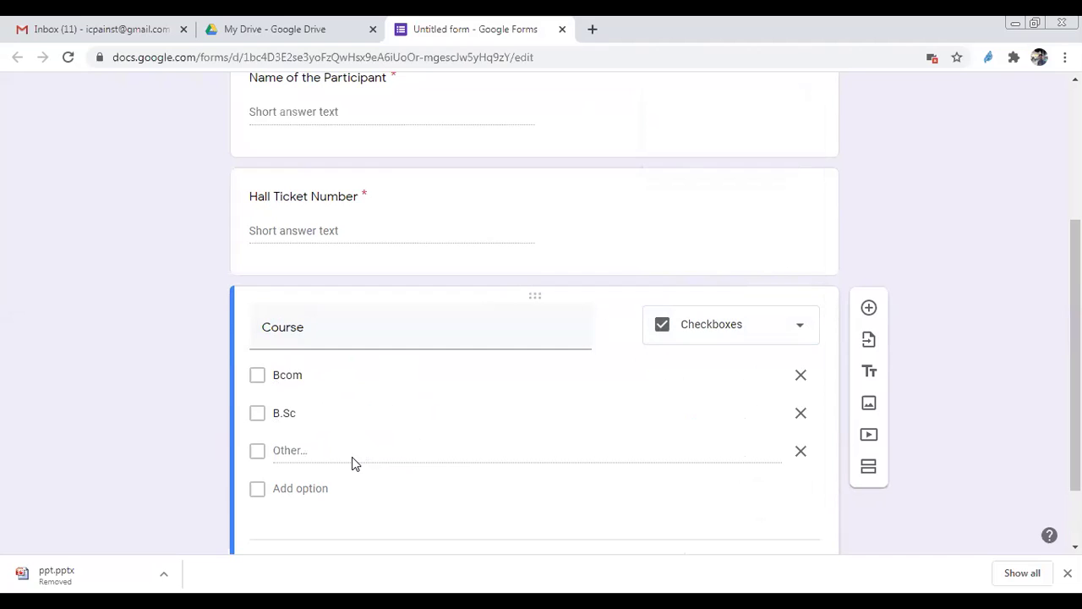
{"action": "left_click", "coordinate": [296, 487]}
{"action": "type", "text": "B.A"}
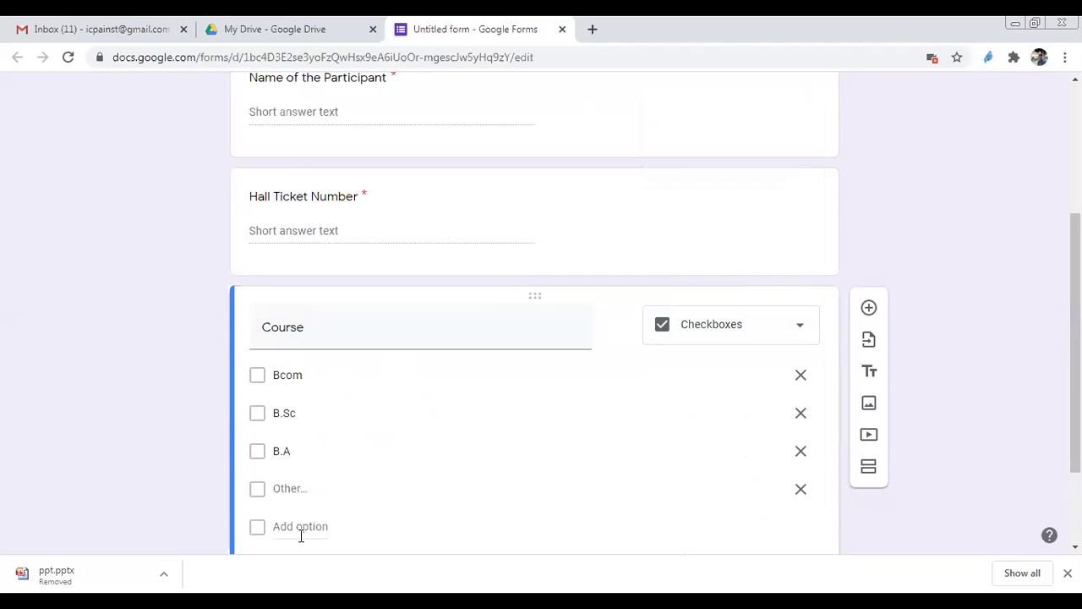
{"action": "left_click", "coordinate": [301, 527]}
{"action": "type", "text": "M.B.A"}
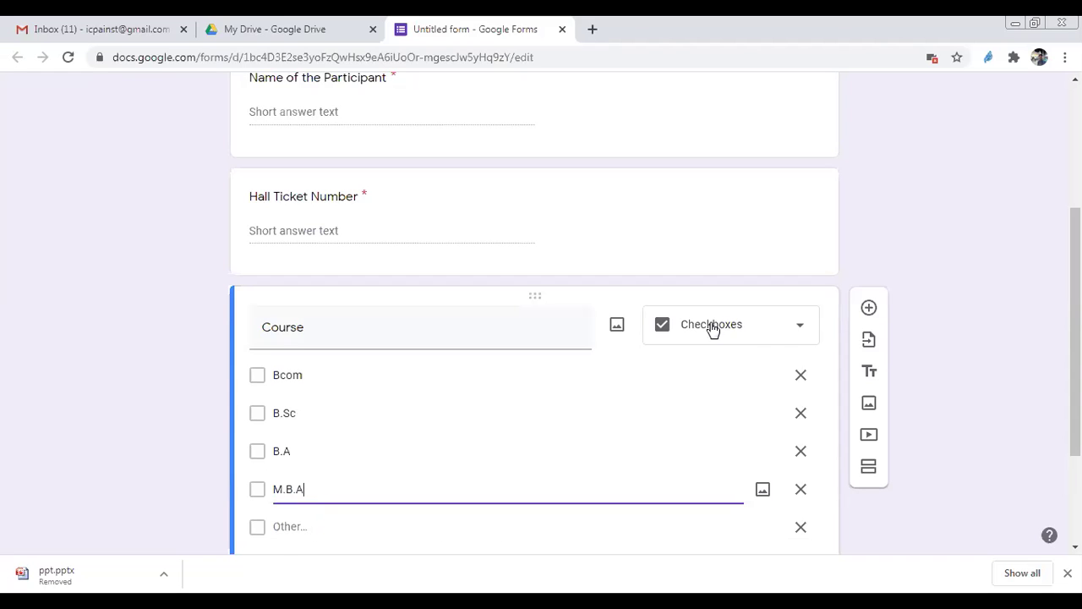
Step: Make the "Course" question required
{"action": "left_click", "coordinate": [290, 531]}
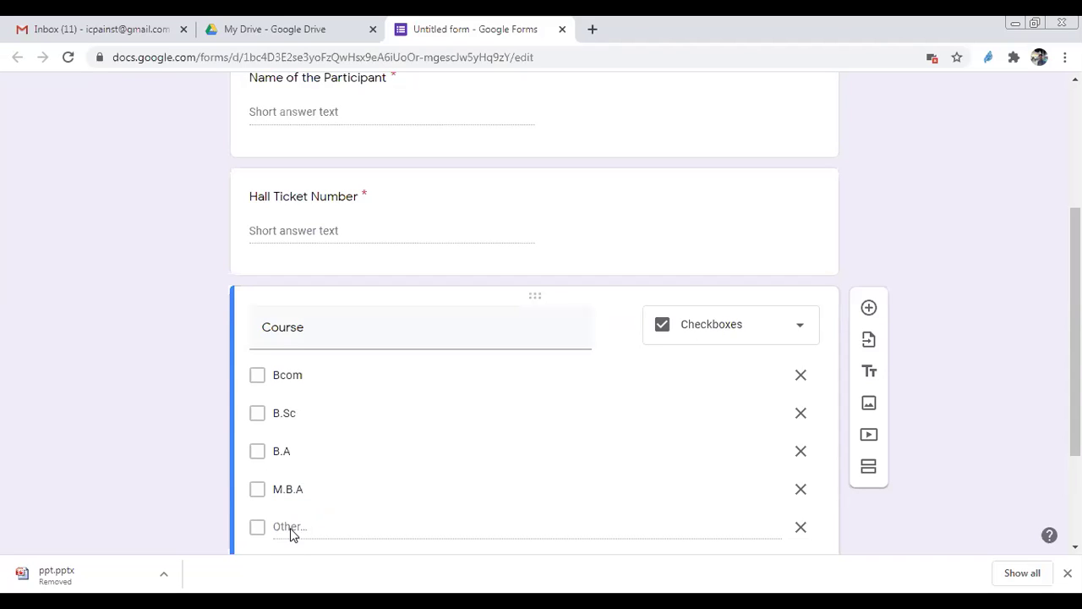
{"action": "left_click_drag", "start_coordinate": [1075, 422], "coordinate": [1075, 494]}
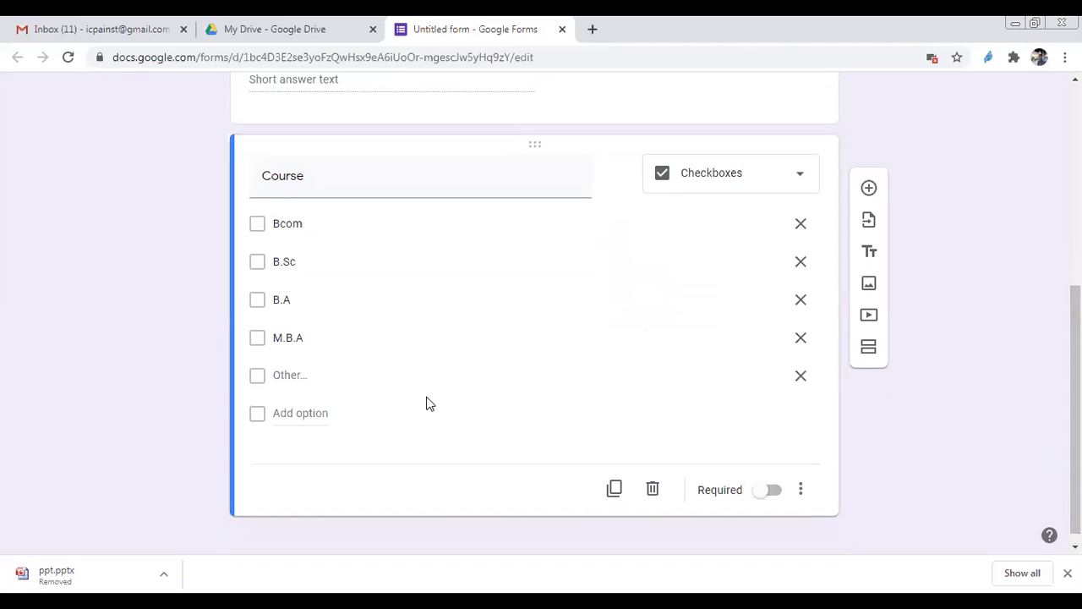
{"action": "left_click", "coordinate": [767, 492]}
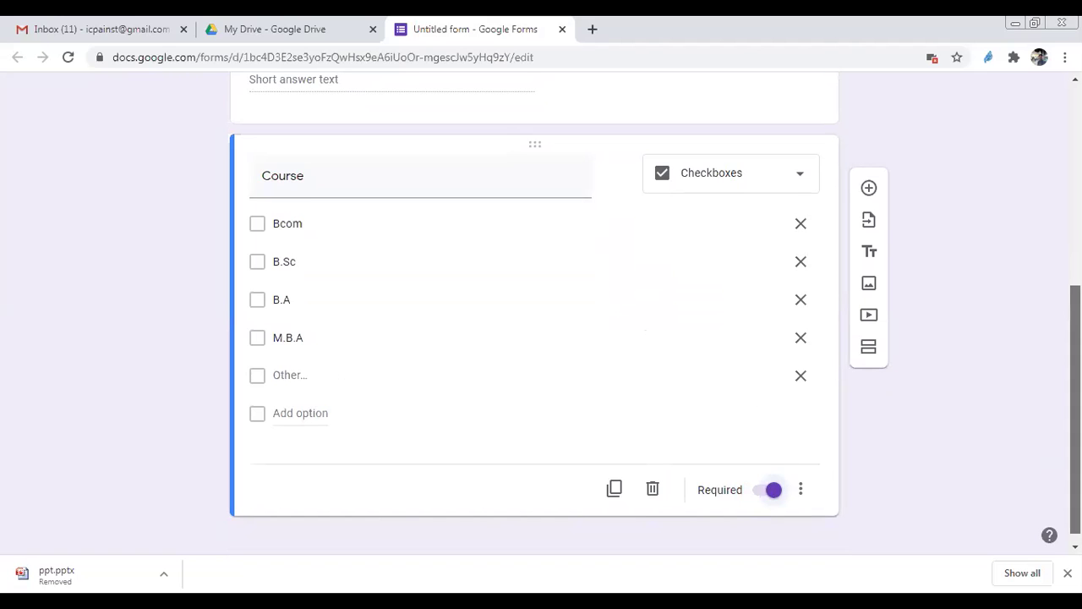
{"action": "left_click_drag", "start_coordinate": [1075, 405], "coordinate": [1075, 411]}
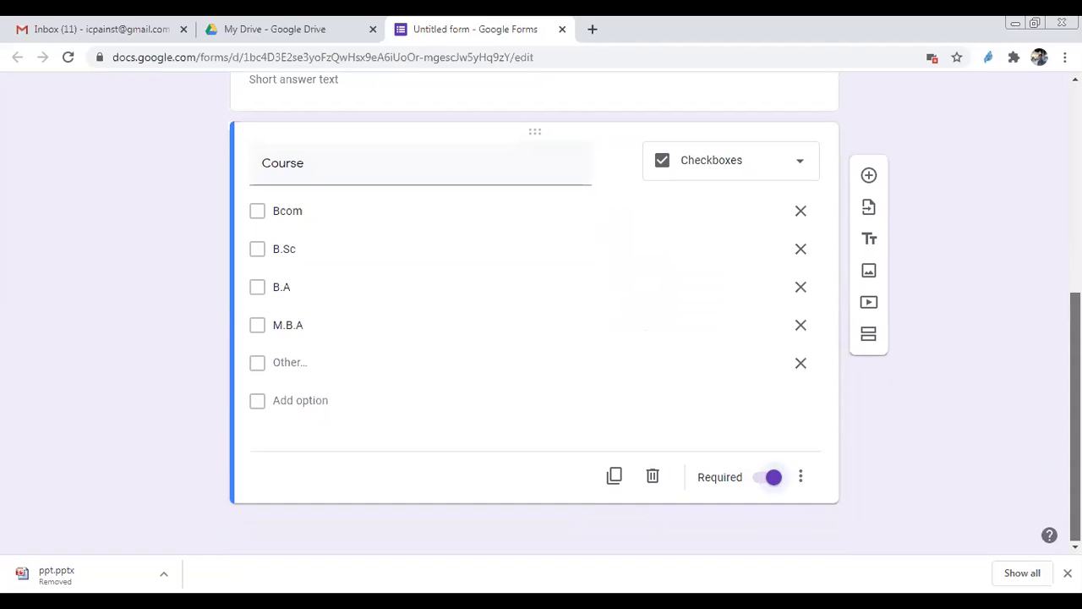
Step: Add a required short-answer question titled "Mail Id" below the "Course" question
{"action": "left_click", "coordinate": [868, 189]}
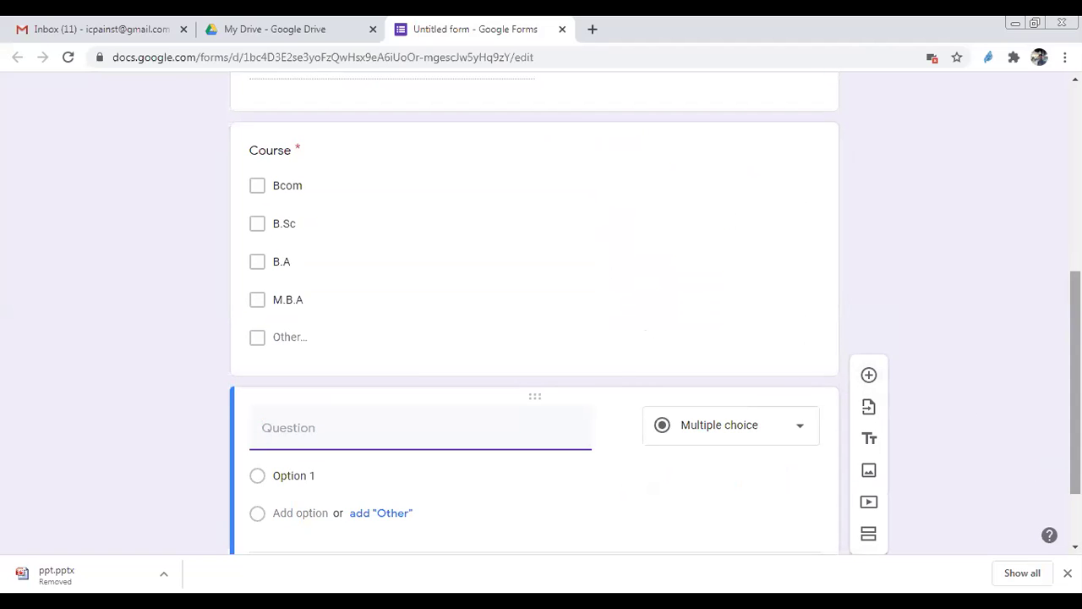
{"action": "scroll", "coordinate": [1075, 380], "scroll_direction": "up", "scroll_amount": 3}
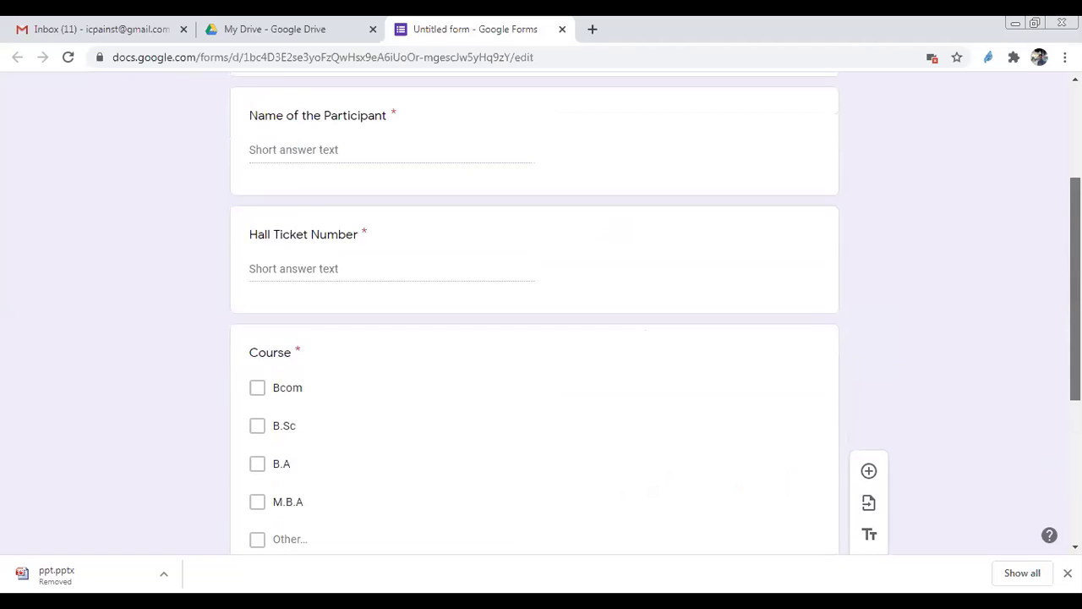
{"action": "scroll", "coordinate": [1075, 380], "scroll_direction": "down", "scroll_amount": 3}
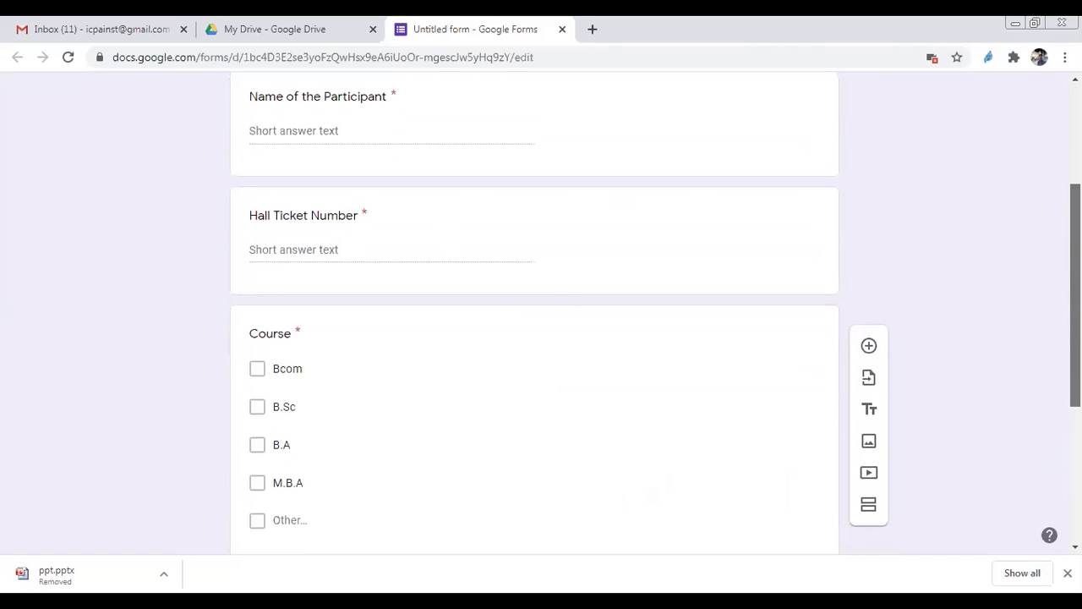
{"action": "scroll", "coordinate": [541, 338], "scroll_direction": "down", "scroll_amount": 1}
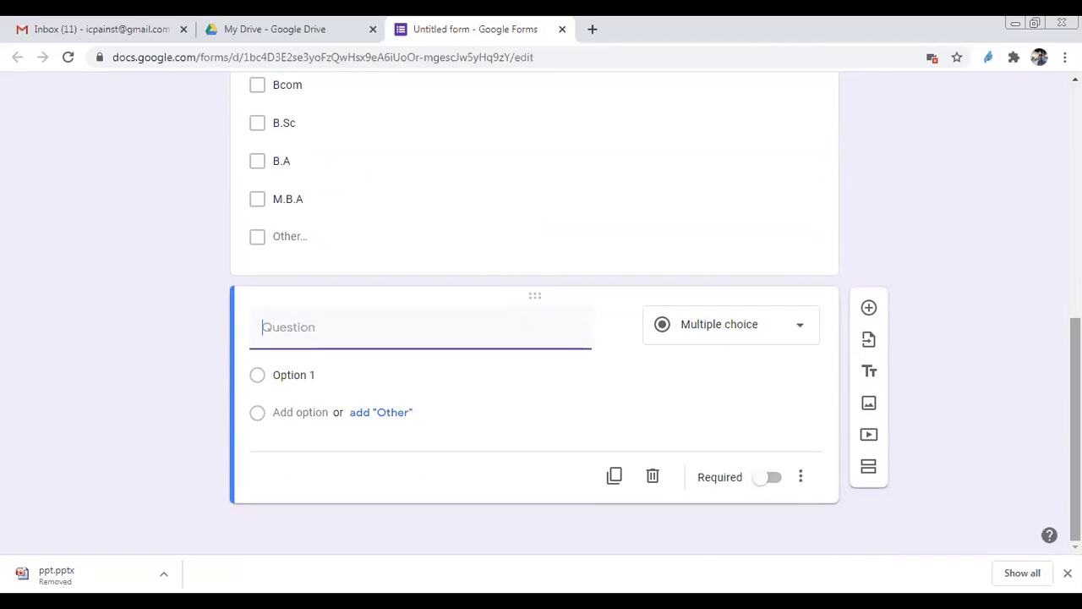
{"action": "type", "text": "Ma"}
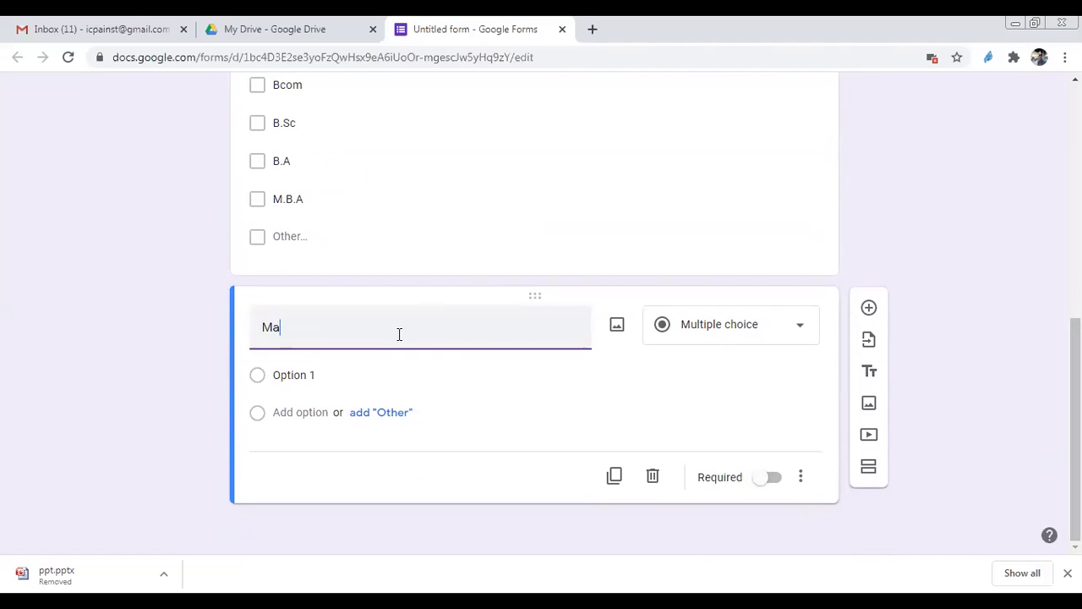
{"action": "type", "text": "il Id"}
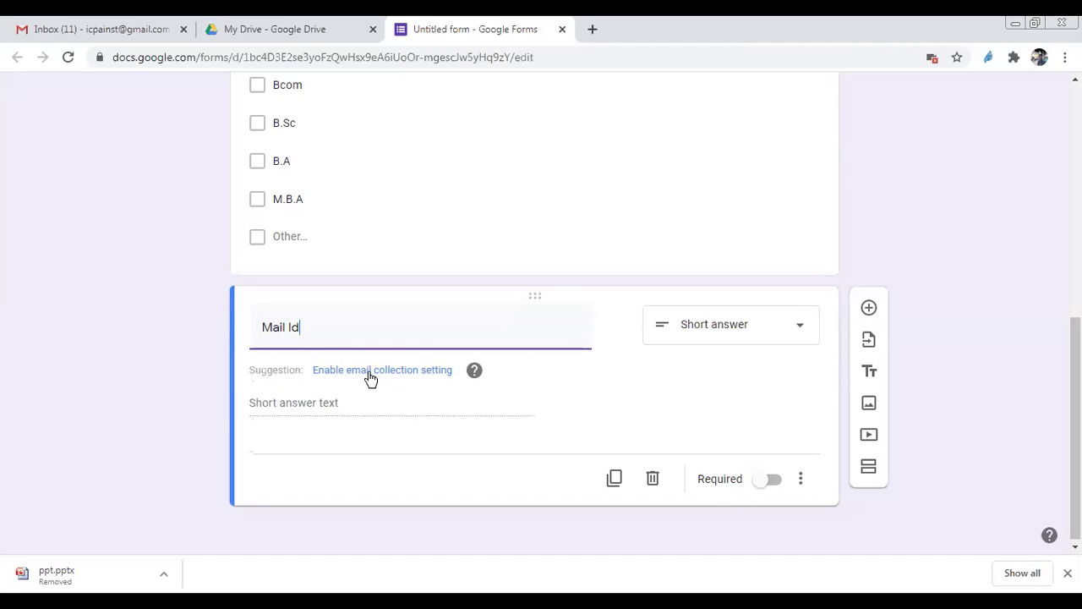
{"action": "left_click", "coordinate": [767, 489]}
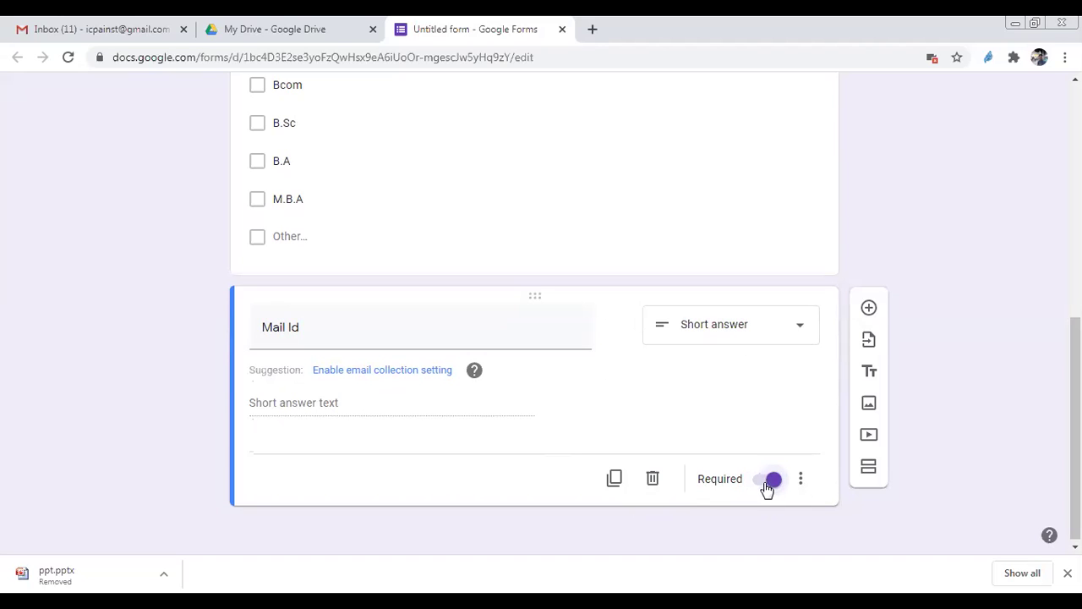
{"action": "left_click_drag", "start_coordinate": [1075, 423], "coordinate": [1075, 427]}
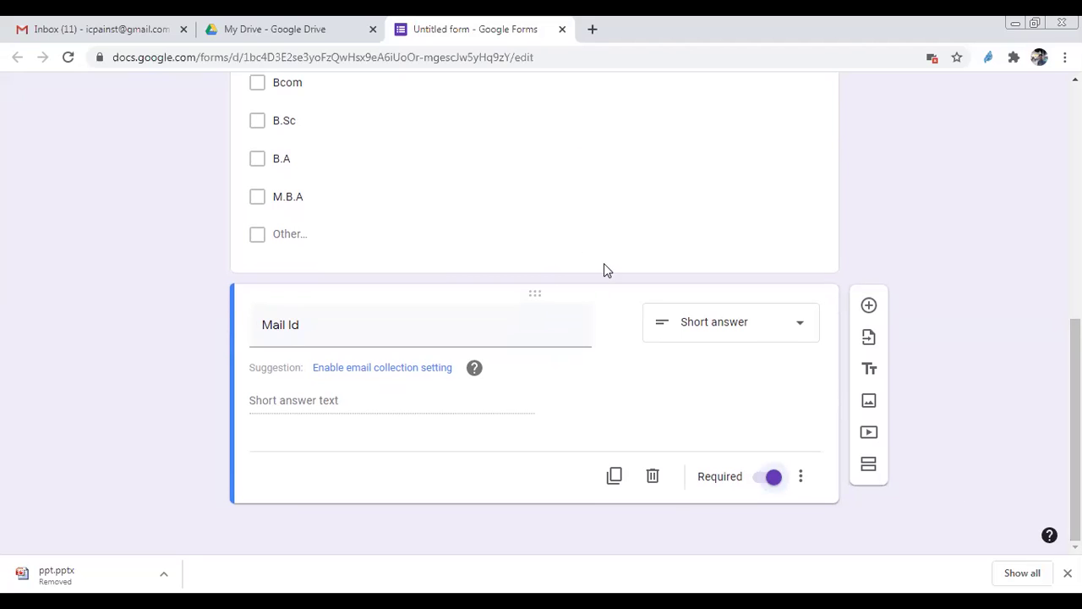
Step: Preview the registration form as respondents see it, and return to the editor
{"action": "scroll", "coordinate": [1075, 422], "scroll_direction": "up", "scroll_amount": 10}
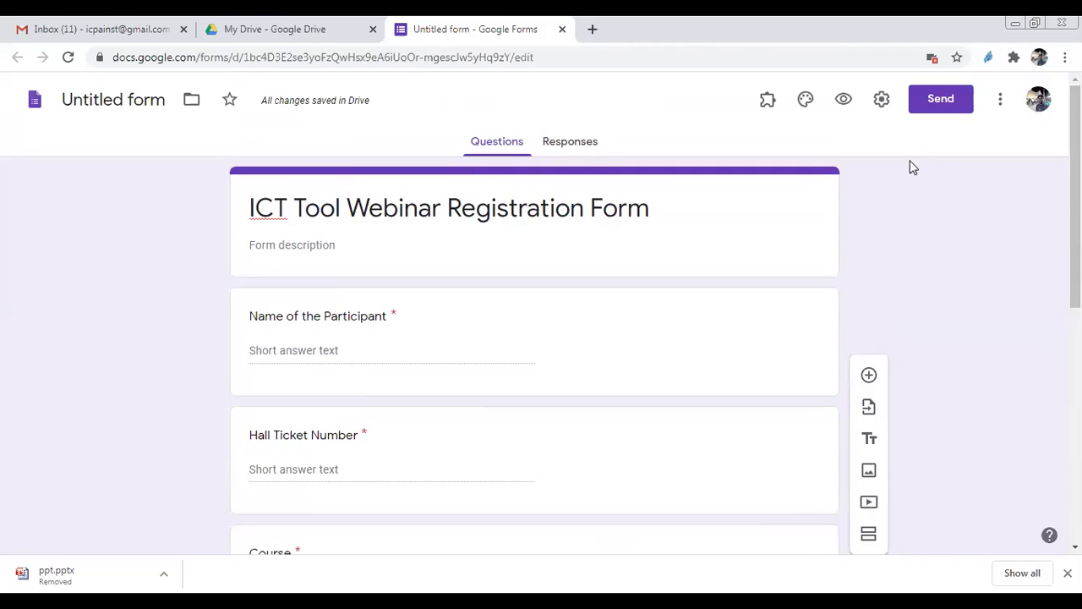
{"action": "left_click", "coordinate": [843, 99]}
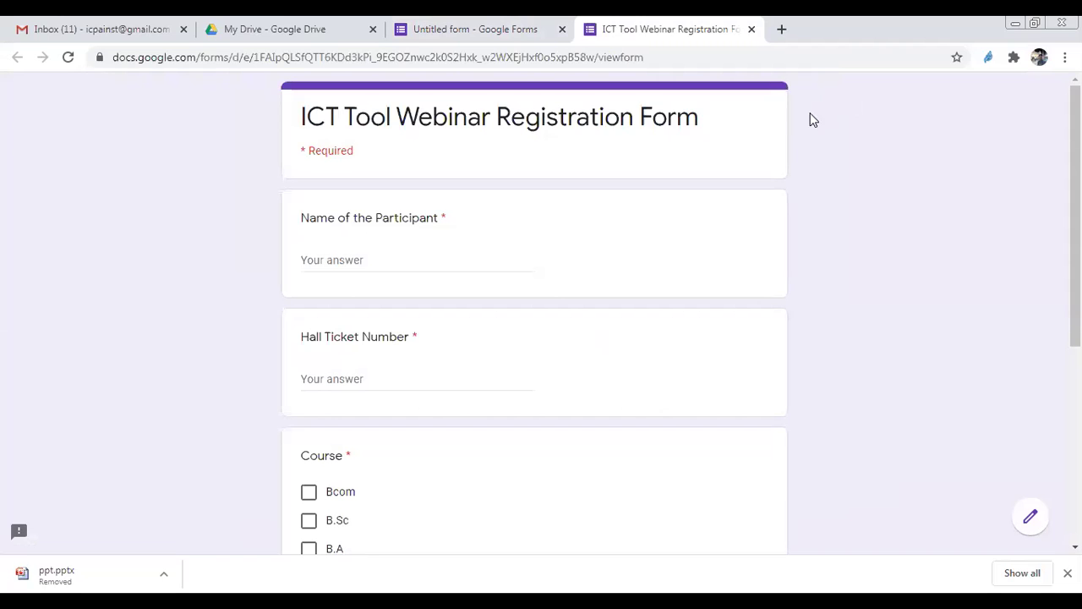
{"action": "mouse_move", "coordinate": [1075, 216]}
{"action": "left_mouse_down"}
{"action": "mouse_move", "coordinate": [1075, 405]}
{"action": "mouse_move", "coordinate": [1075, 221]}
{"action": "left_mouse_up"}
{"action": "left_click", "coordinate": [751, 30]}
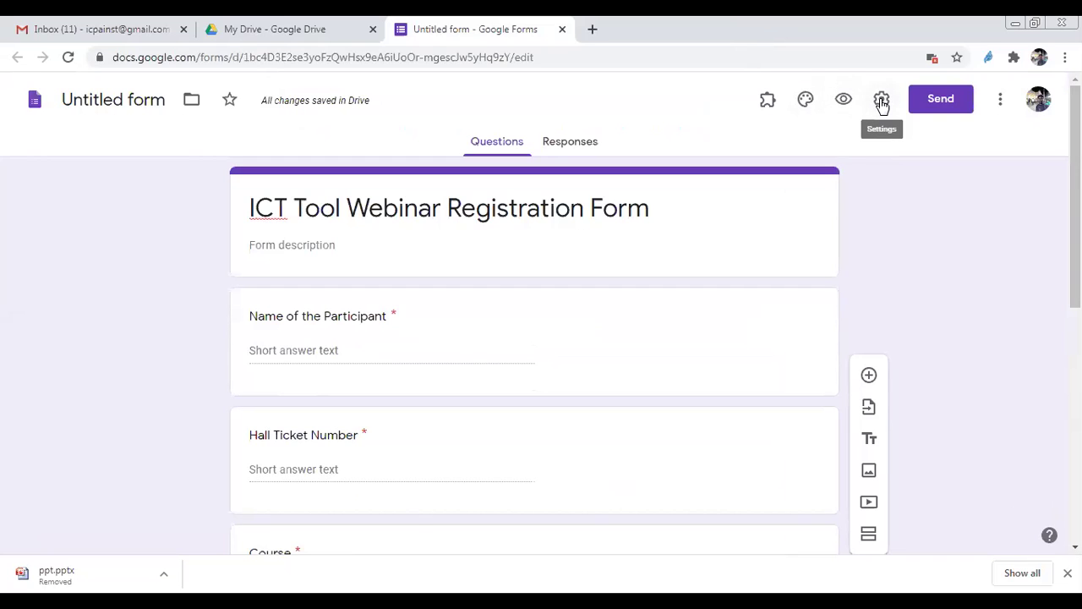
Step: Generate a shortened link for sending the form, copy it, and close the sending options
{"action": "left_click", "coordinate": [927, 101]}
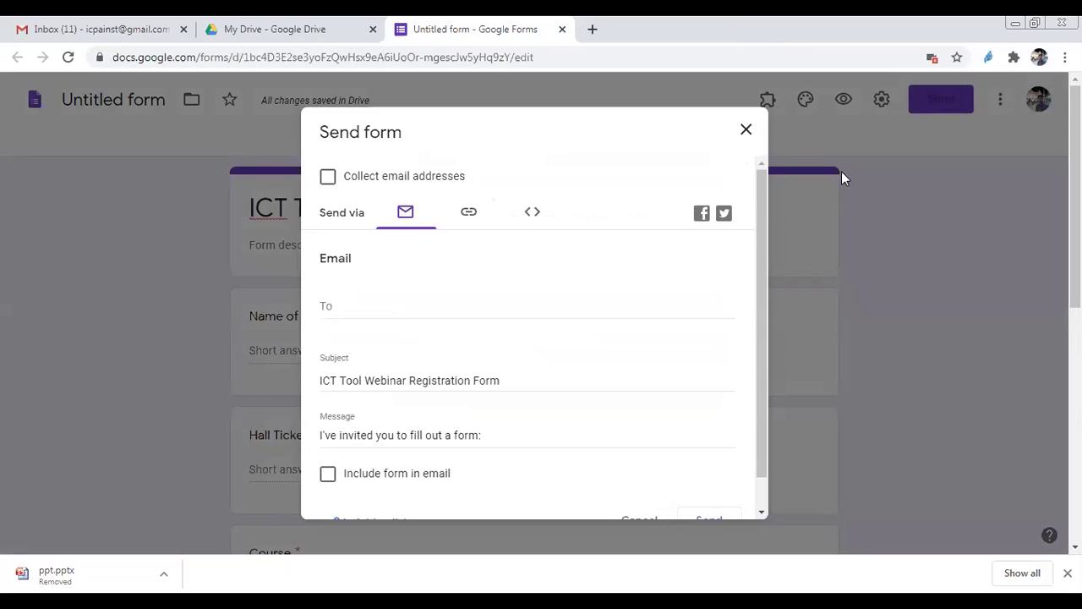
{"action": "left_click", "coordinate": [469, 214]}
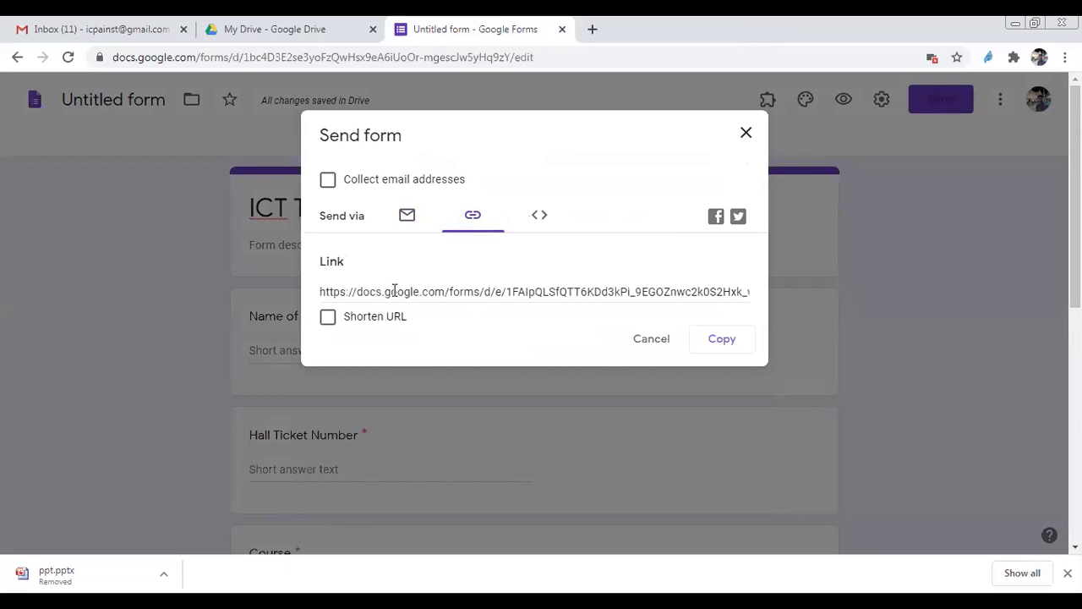
{"action": "left_click", "coordinate": [328, 318]}
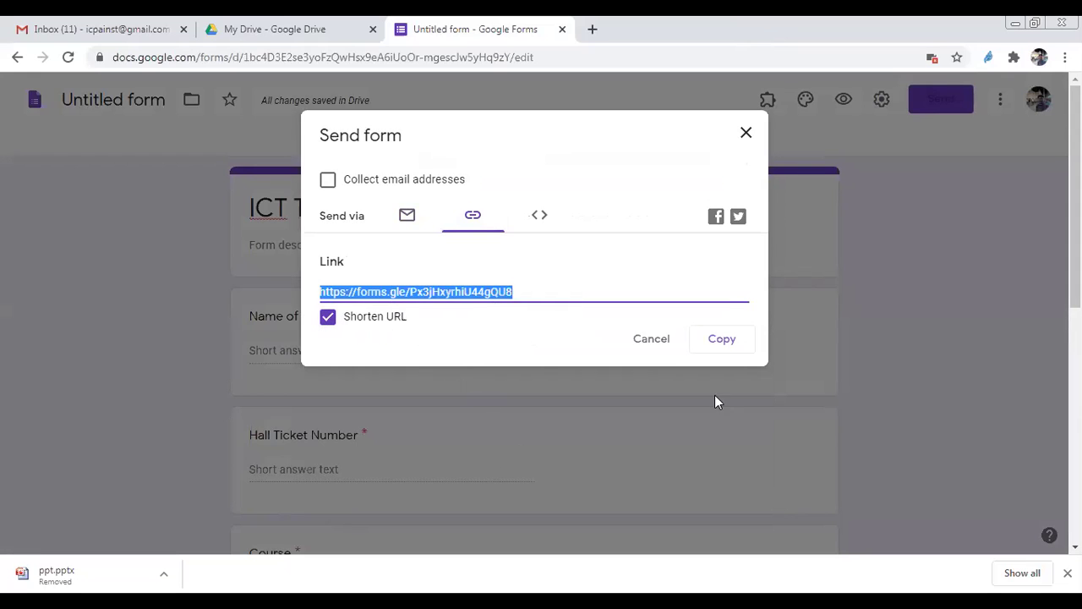
{"action": "left_click", "coordinate": [717, 340]}
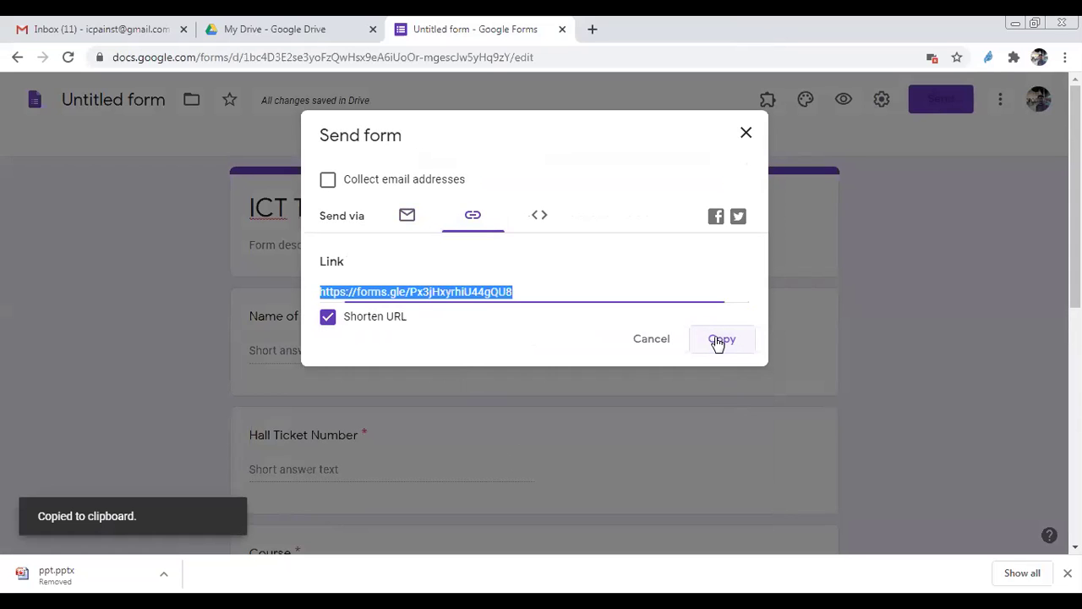
{"action": "left_click", "coordinate": [745, 136]}
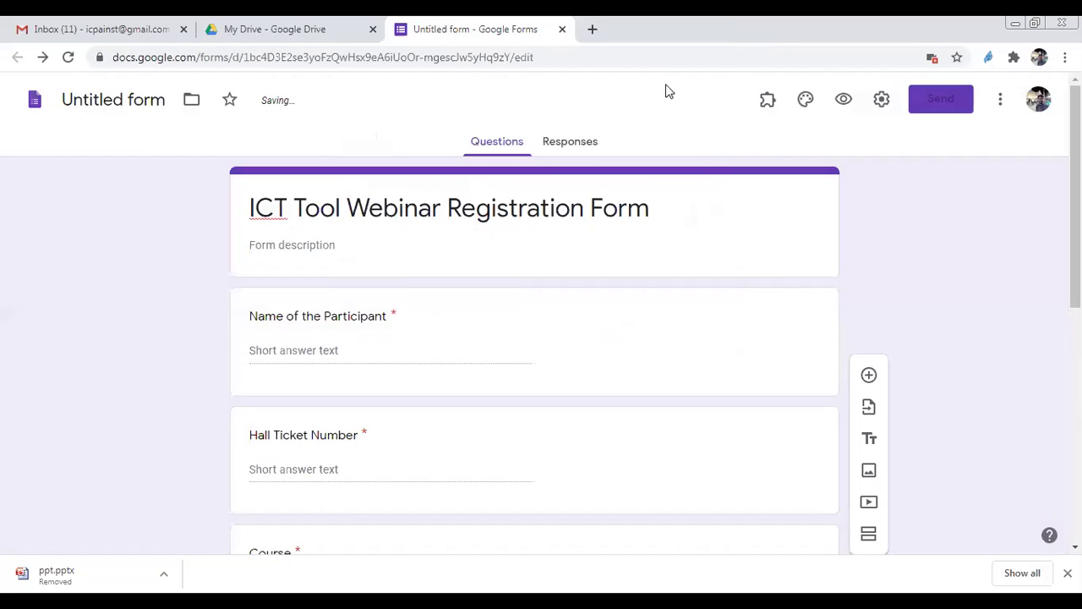
Step: Open a blank browser tab, then close it together with the form editor
{"action": "left_click", "coordinate": [591, 30]}
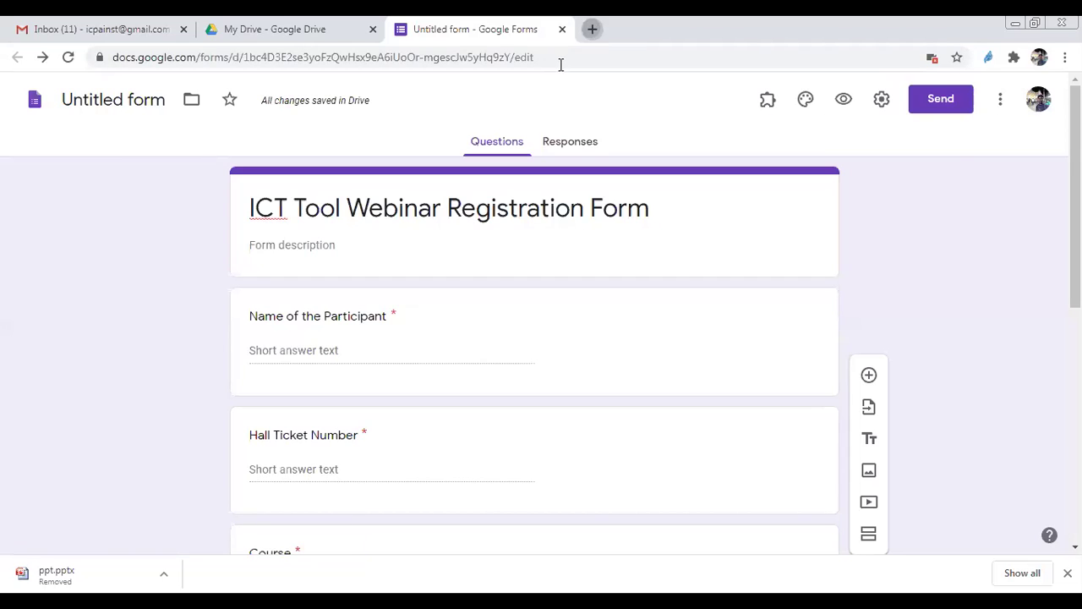
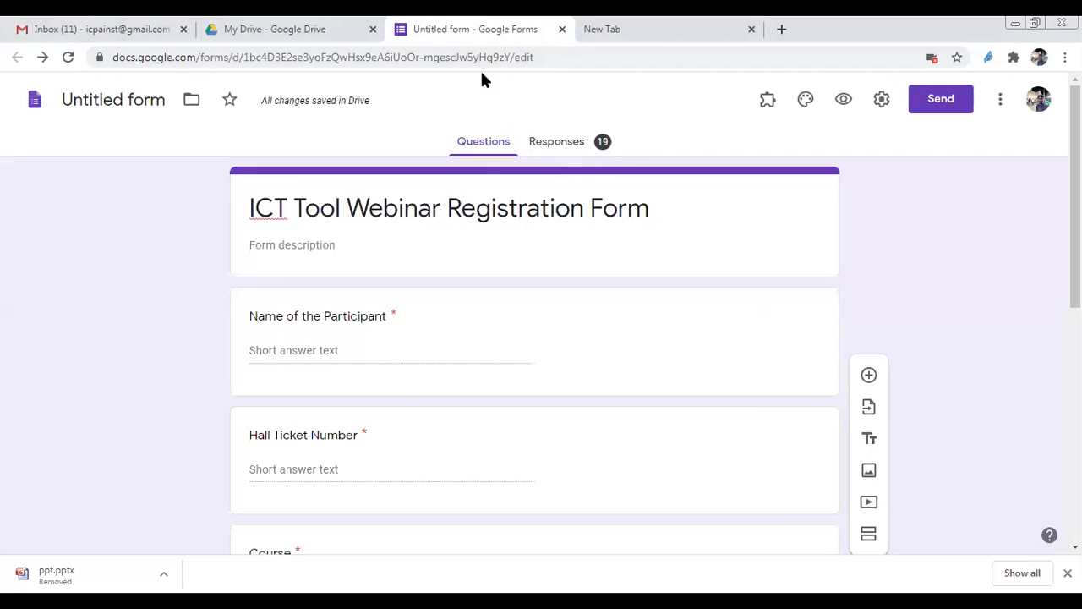
{"action": "left_click", "coordinate": [561, 28]}
{"action": "left_click", "coordinate": [563, 28]}
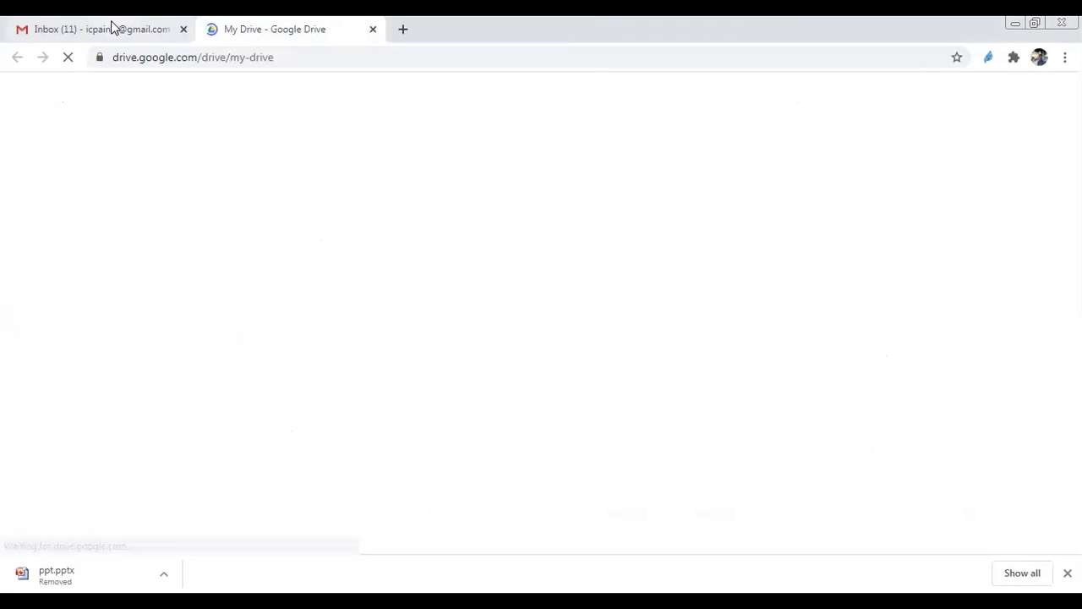
Step: Switch to Gmail, launch Google Drive from there, close the duplicate Drive page, and open the ICT Tool Webinar Registration Form
{"action": "left_click", "coordinate": [110, 27]}
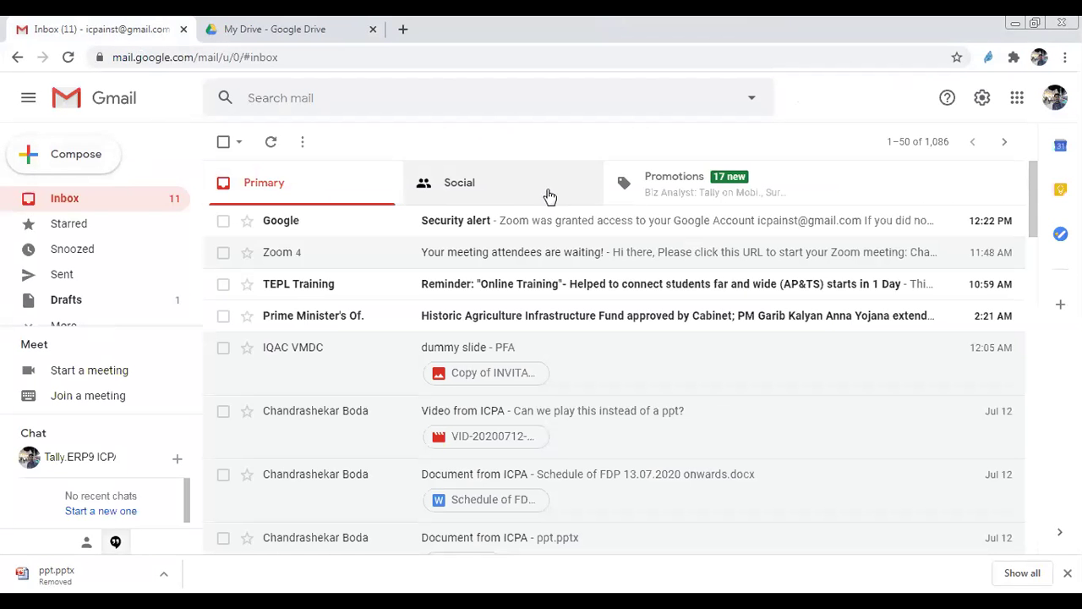
{"action": "left_click", "coordinate": [1017, 102]}
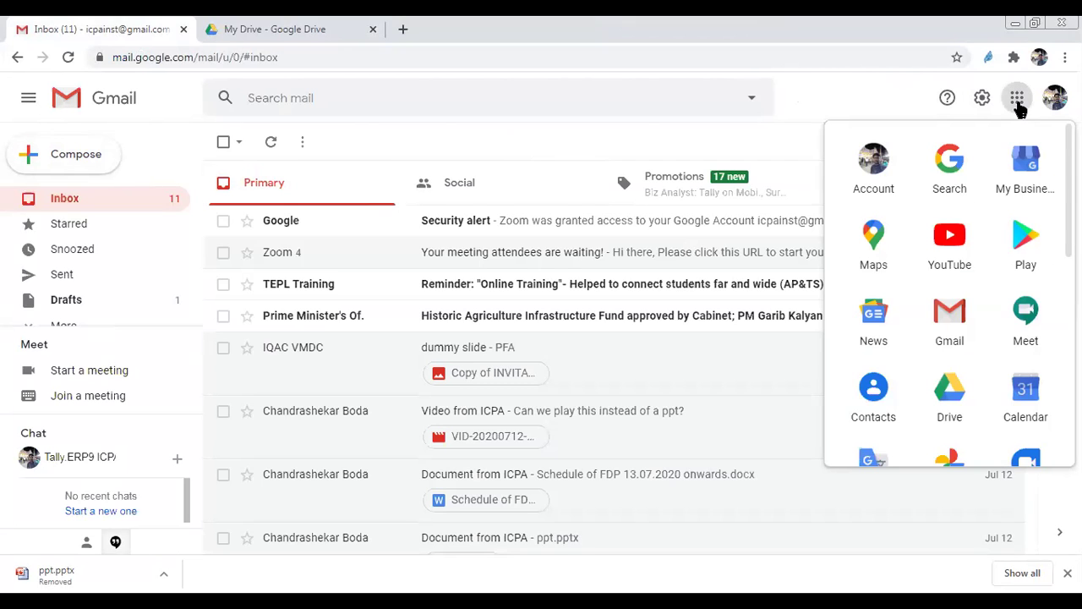
{"action": "left_click", "coordinate": [955, 388]}
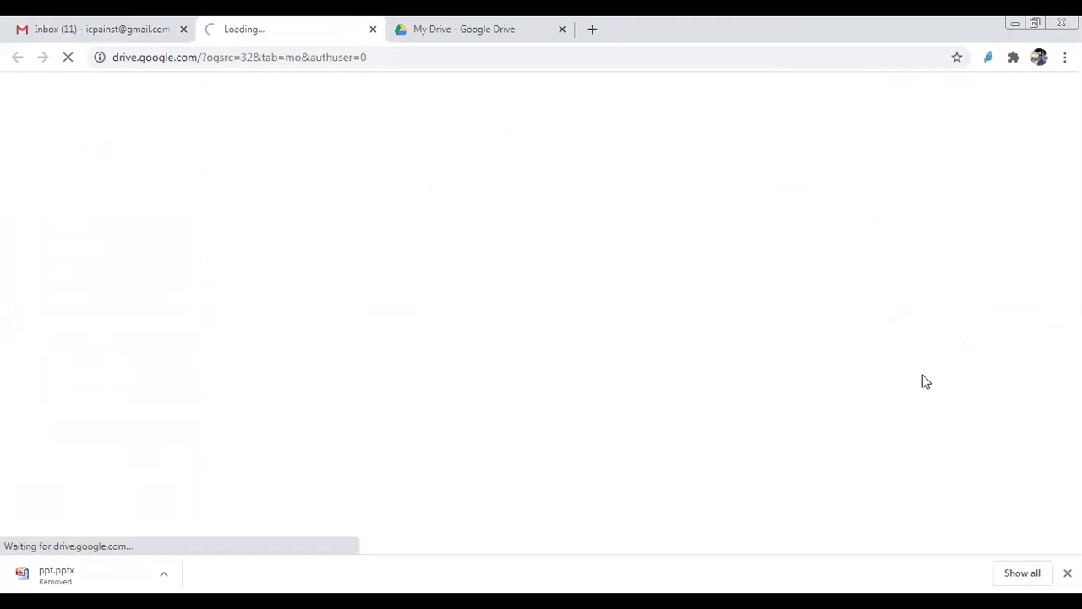
{"action": "left_click", "coordinate": [563, 31]}
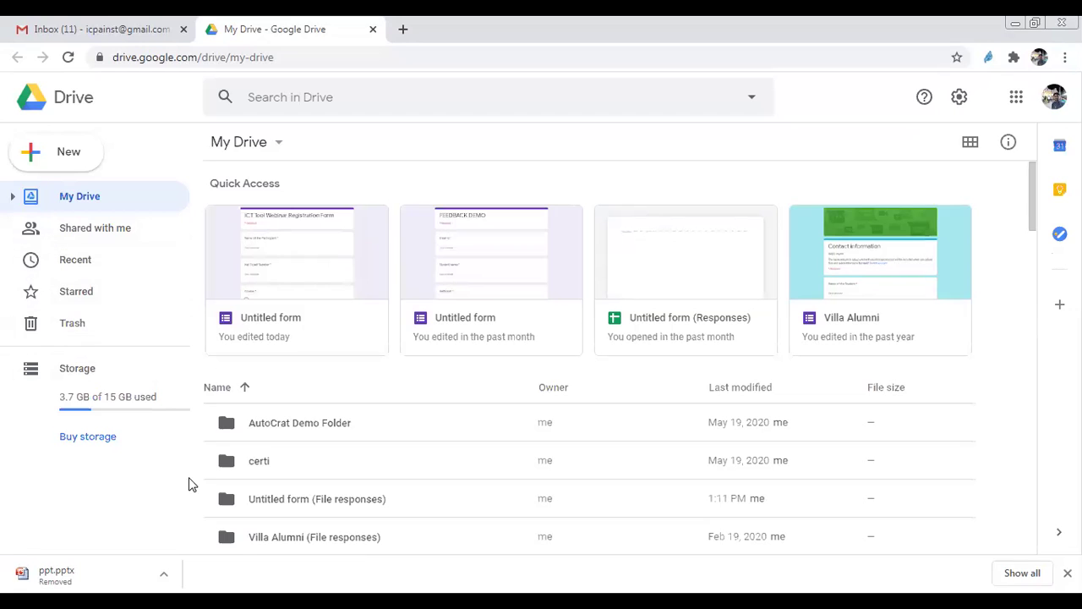
{"action": "left_click_drag", "start_coordinate": [1032, 216], "coordinate": [1038, 159]}
{"action": "double_click", "coordinate": [295, 262]}
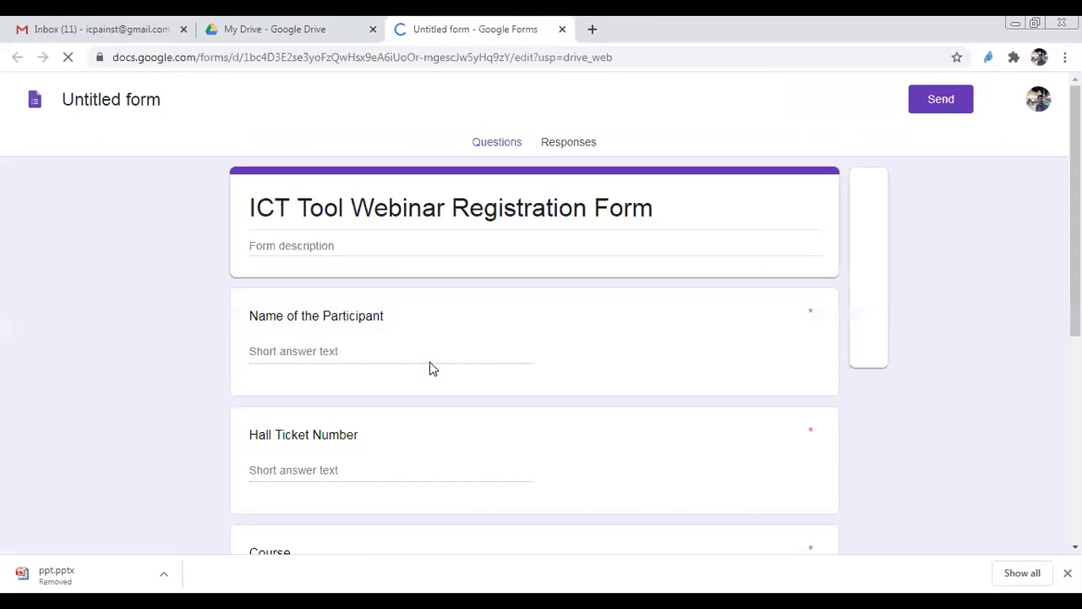
Step: Stop the form from accepting responses and set the message for respondents to "Registrations are closed"
{"action": "left_click", "coordinate": [564, 148]}
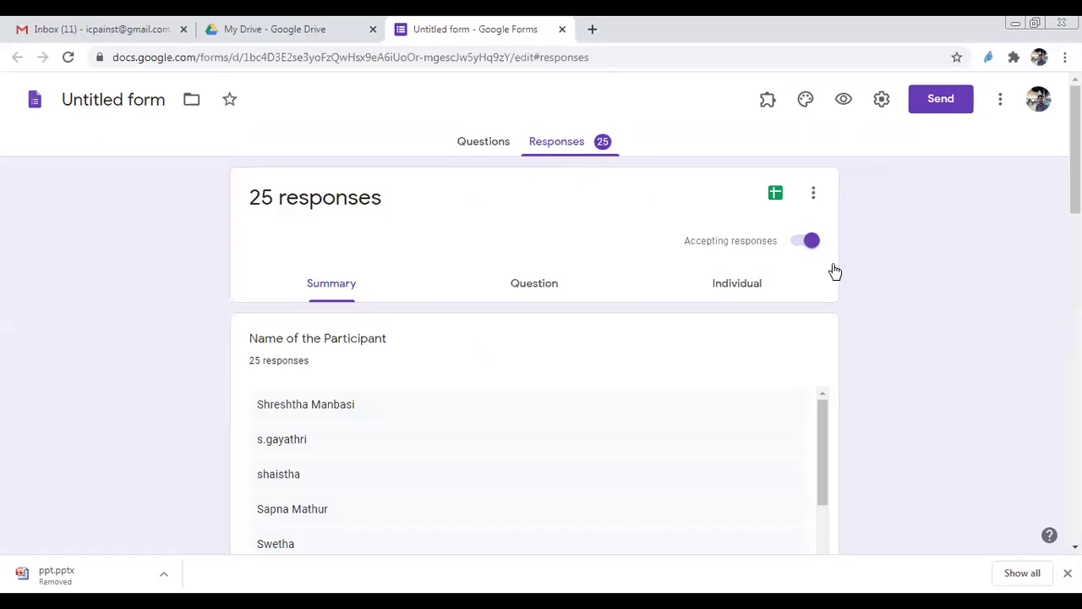
{"action": "left_click", "coordinate": [811, 249]}
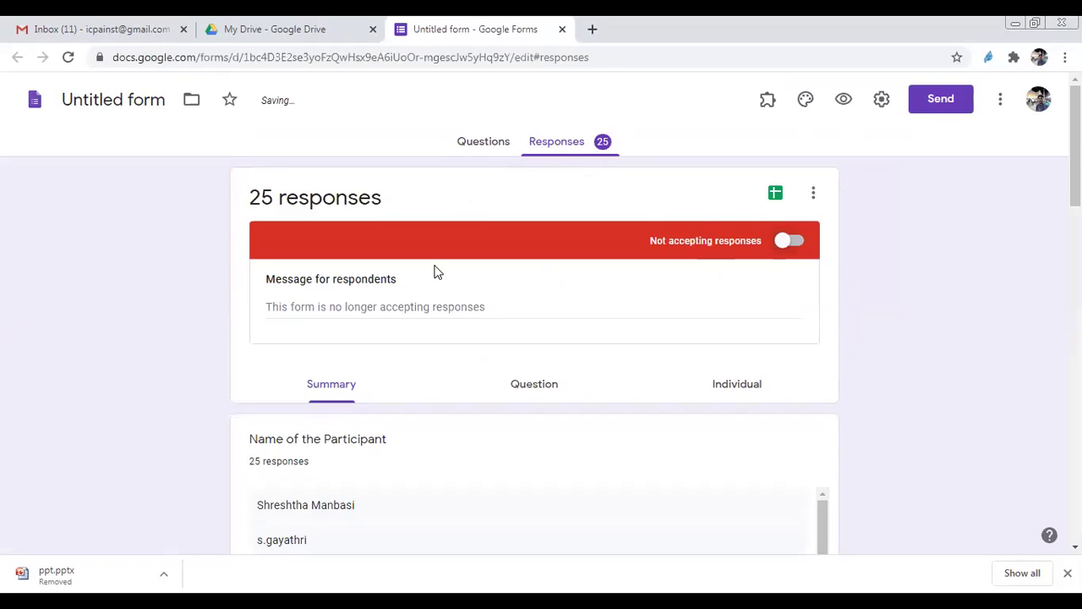
{"action": "left_click", "coordinate": [361, 307]}
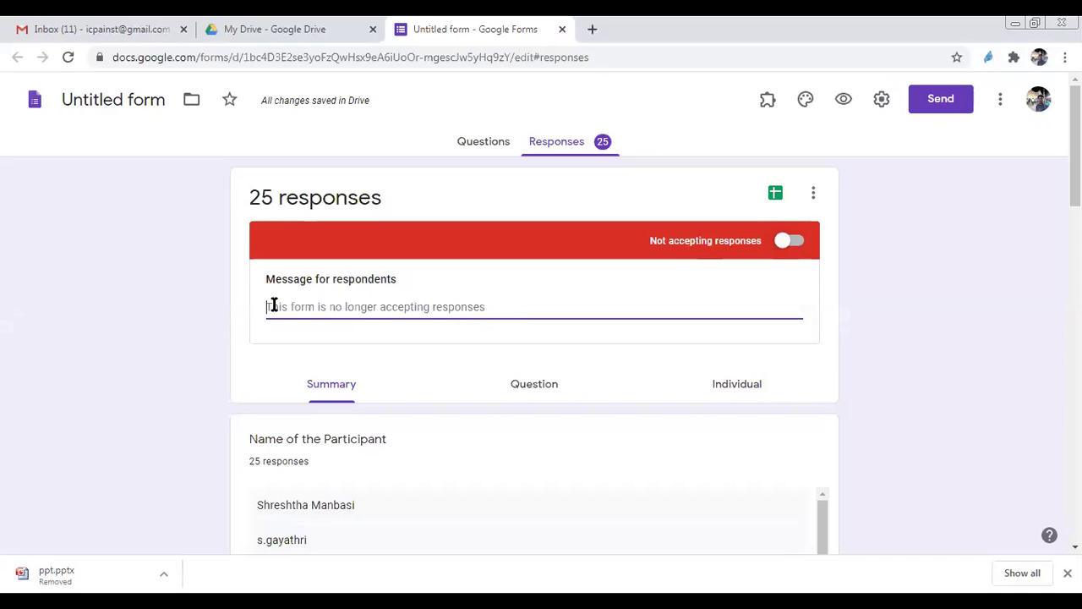
{"action": "type", "text": "the"}
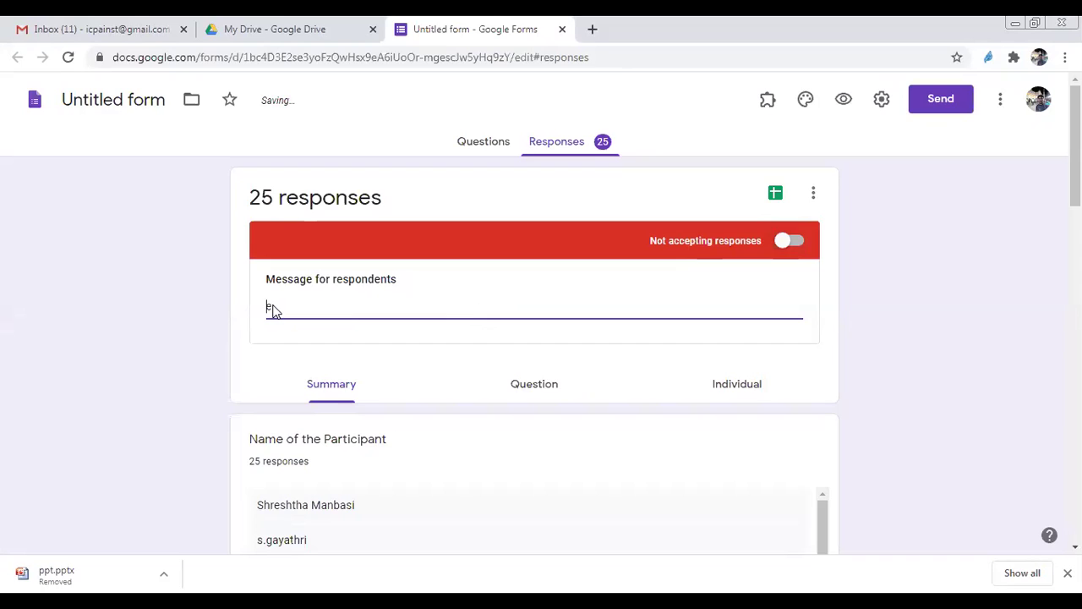
{"action": "key", "text": "BackSpace"}
{"action": "type", "text": "Registration "}
{"action": "type", "text": " are cole"}
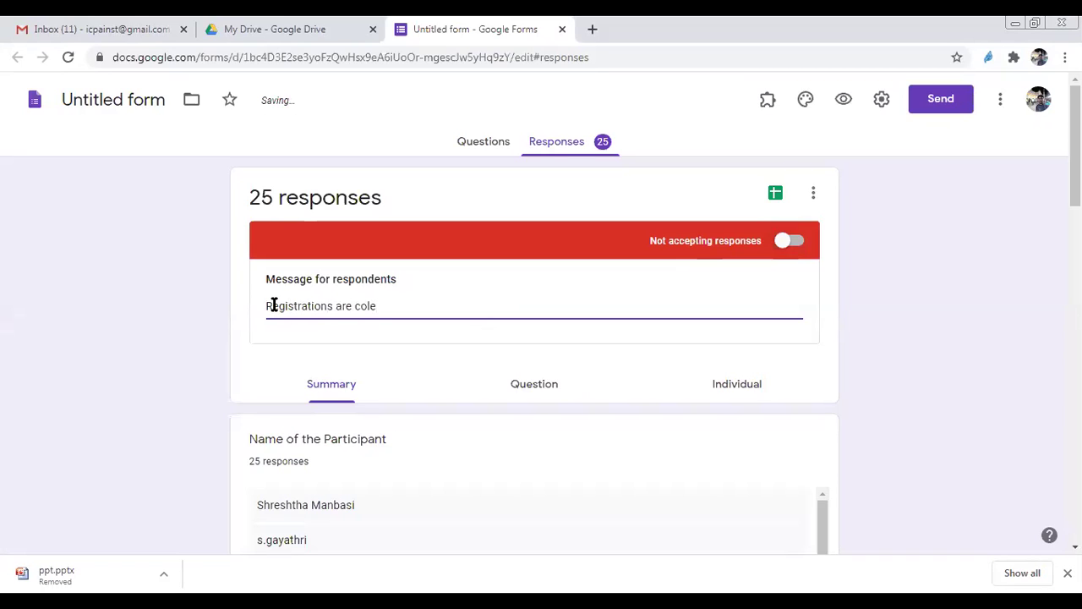
{"action": "key", "text": "BackSpace"}
{"action": "key", "text": "BackSpace"}
{"action": "key", "text": "BackSpace"}
{"action": "type", "text": "losed"}
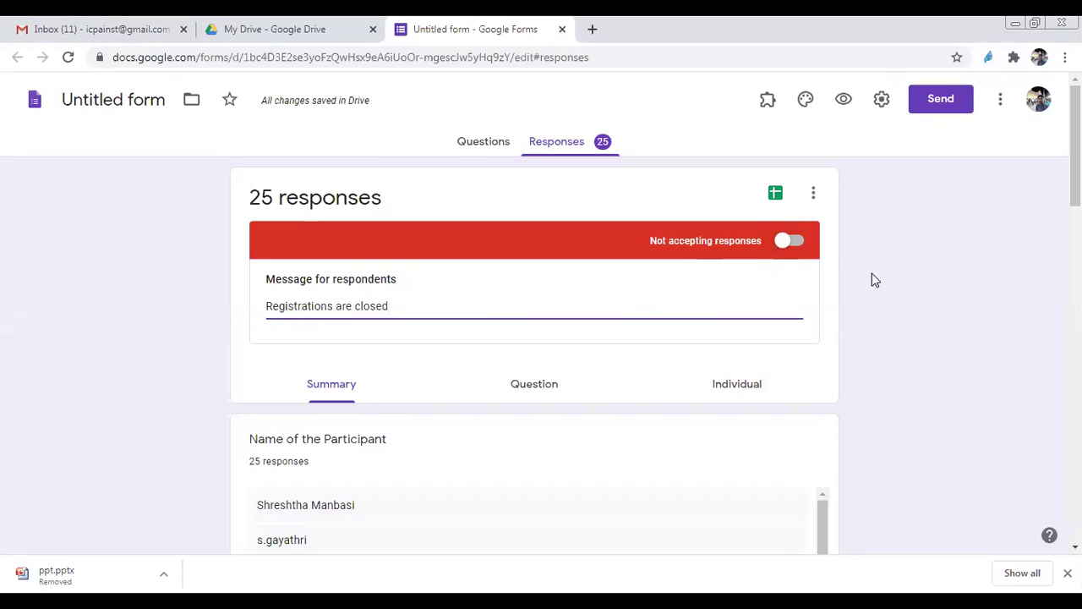
{"action": "scroll", "coordinate": [534, 338], "scroll_direction": "down", "scroll_amount": 5}
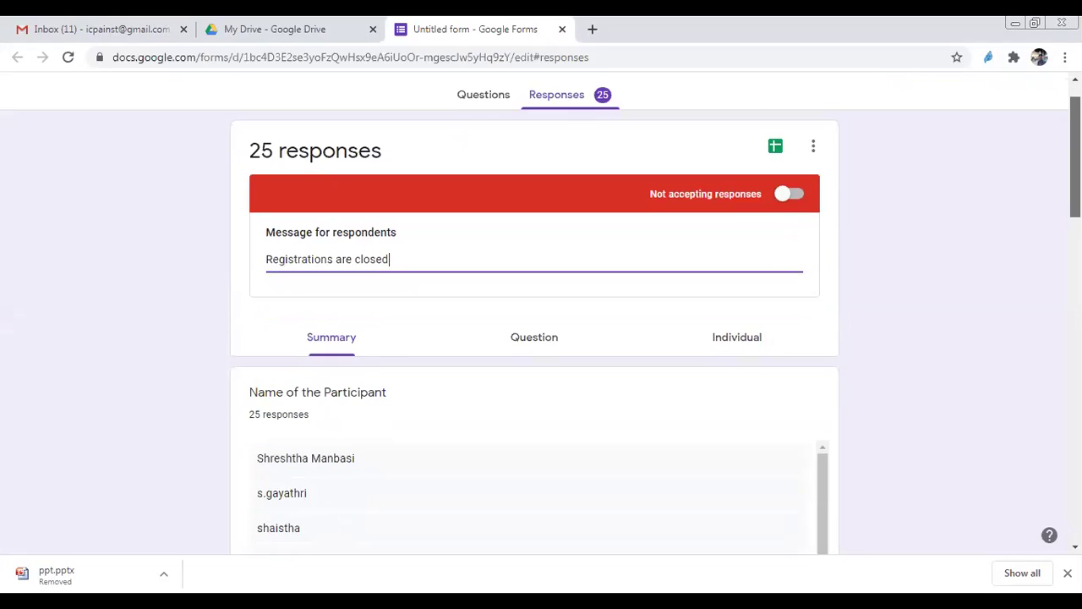
Step: Review the response summary charts and download all responses as a CSV file
{"action": "scroll", "coordinate": [534, 313], "scroll_direction": "down", "scroll_amount": 4}
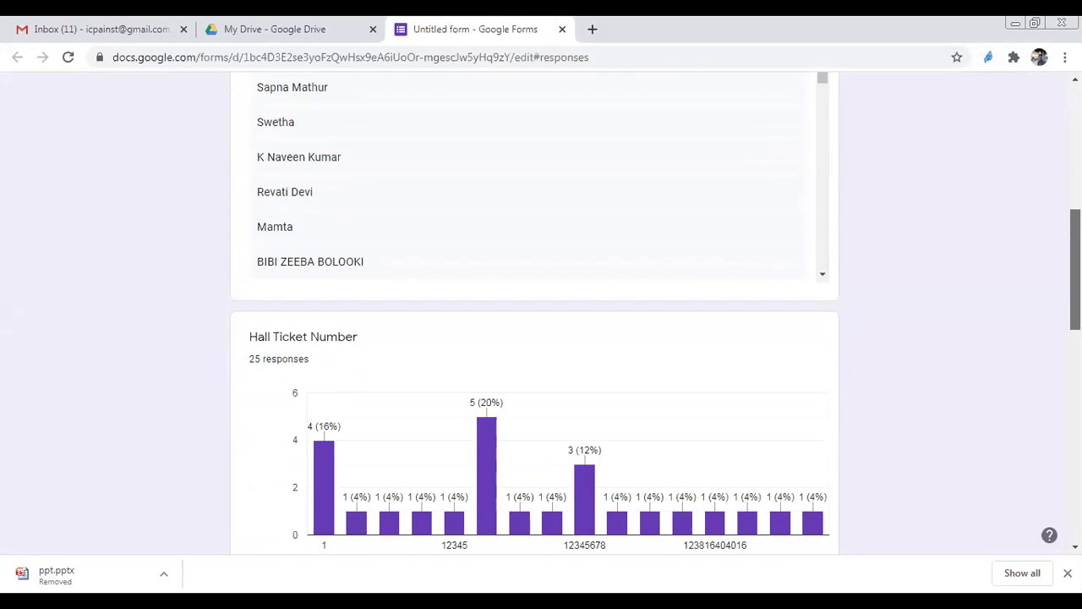
{"action": "scroll", "coordinate": [534, 313], "scroll_direction": "down", "scroll_amount": 3}
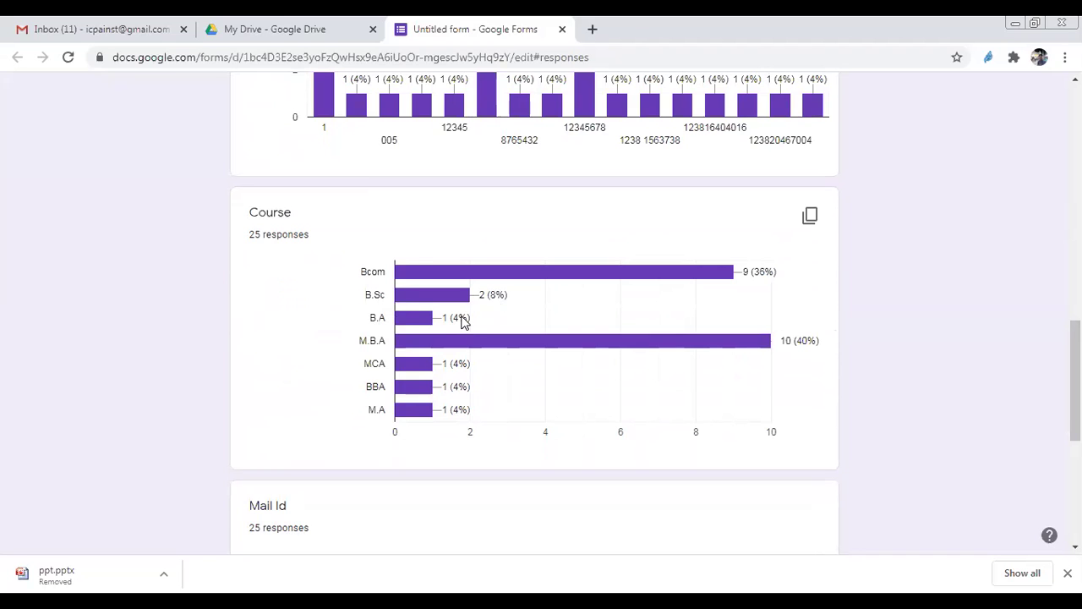
{"action": "mouse_move", "coordinate": [748, 360]}
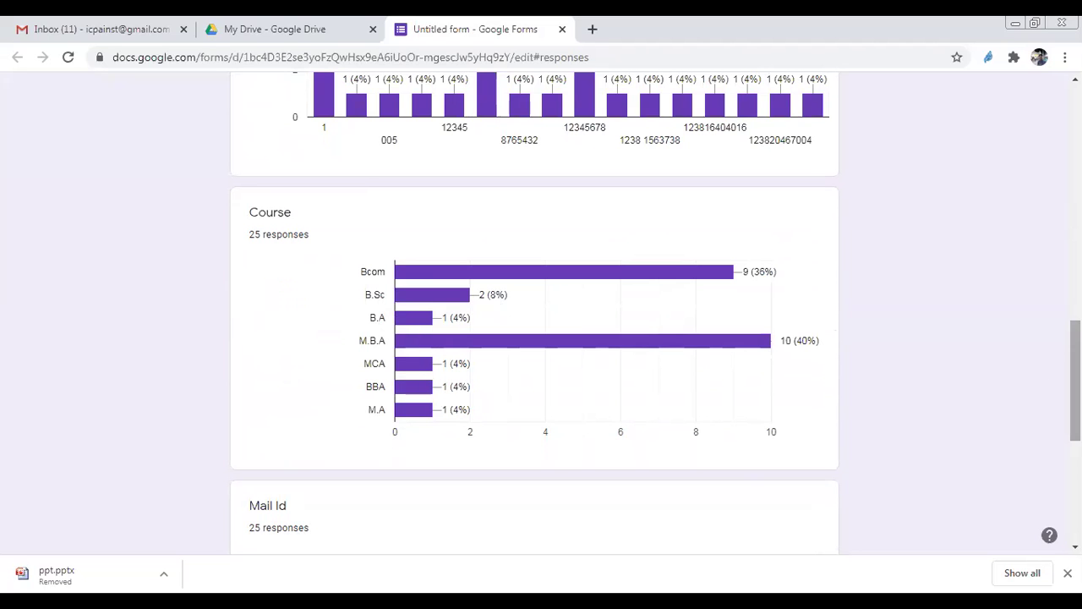
{"action": "left_click_drag", "start_coordinate": [1075, 380], "coordinate": [1075, 145]}
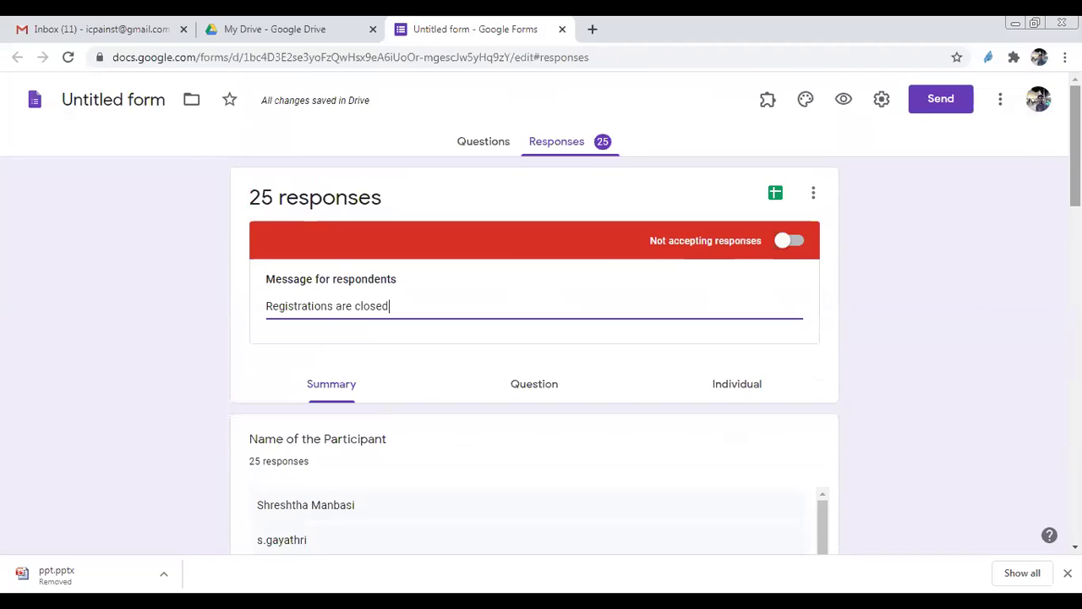
{"action": "left_click", "coordinate": [813, 196]}
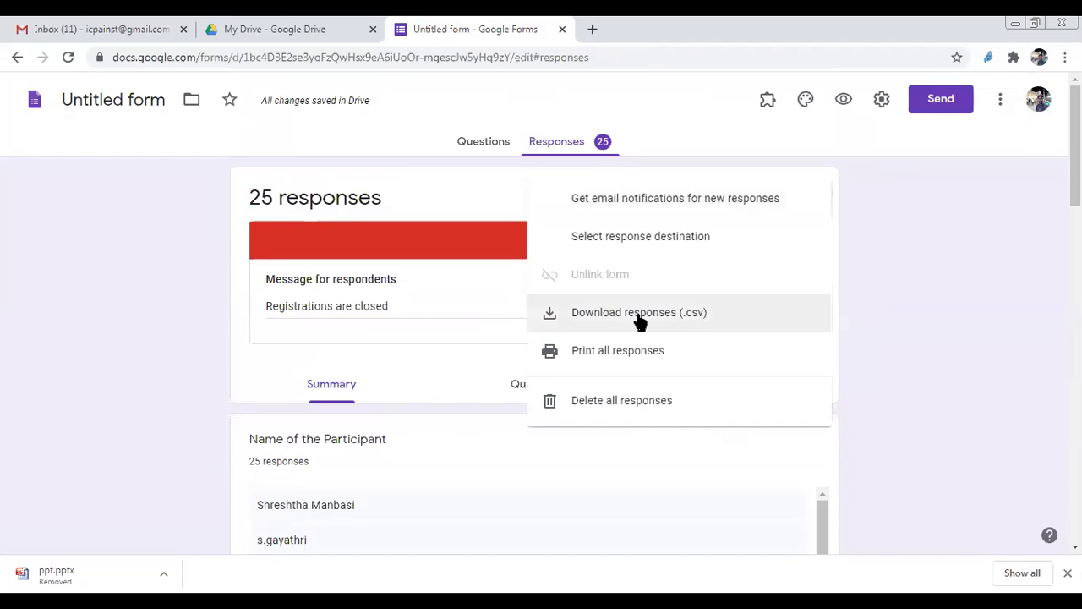
{"action": "left_click", "coordinate": [641, 317]}
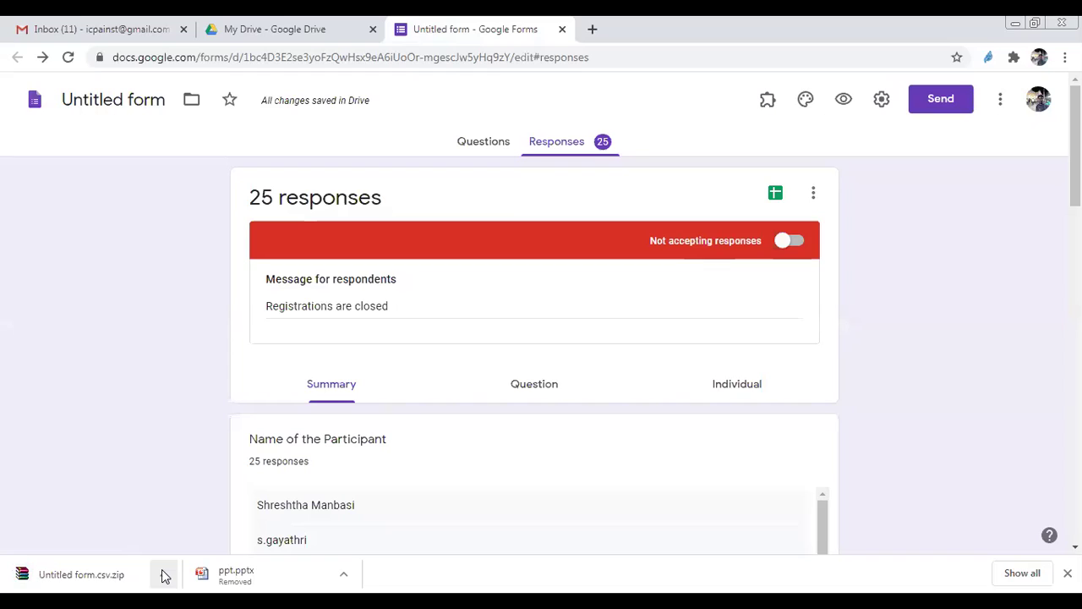
Step: Create a new spreadsheet named Untitled form (Responses) from the form's responses, look through it, and close it
{"action": "left_click", "coordinate": [775, 197]}
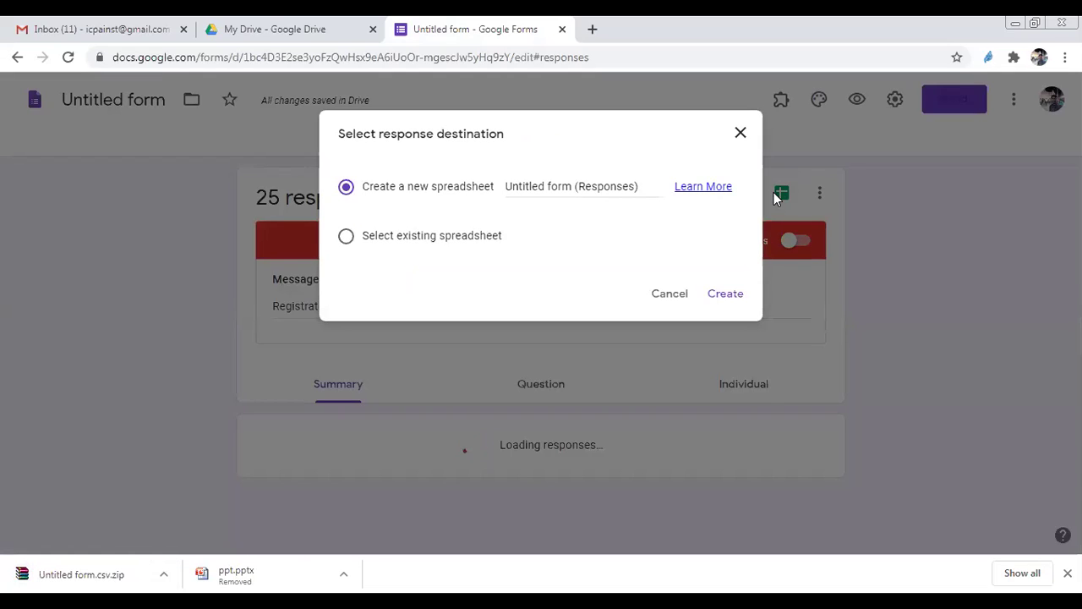
{"action": "left_click", "coordinate": [721, 294]}
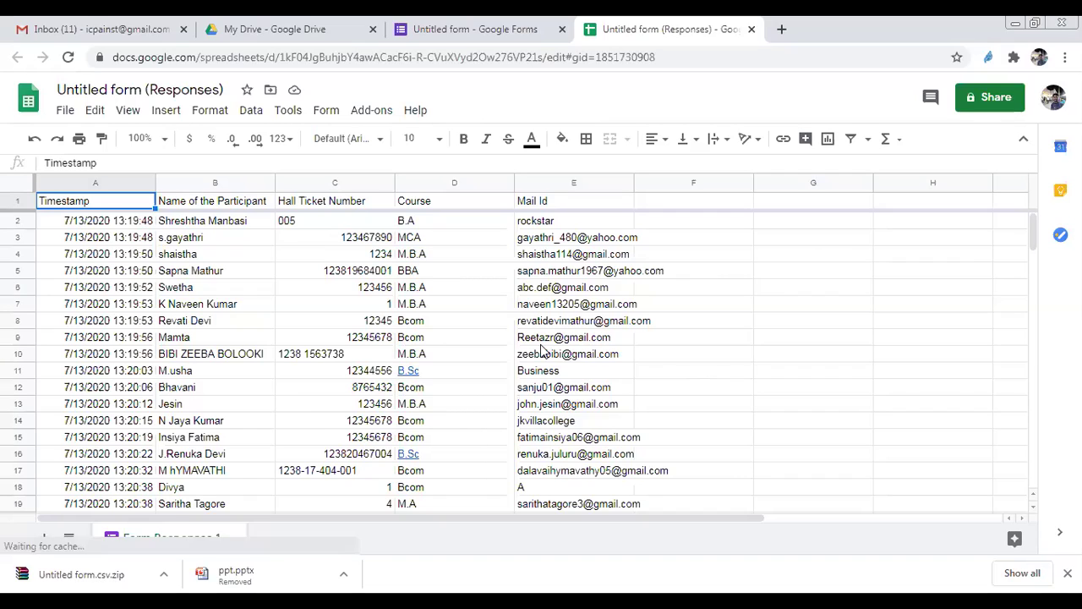
{"action": "key", "text": "Down"}
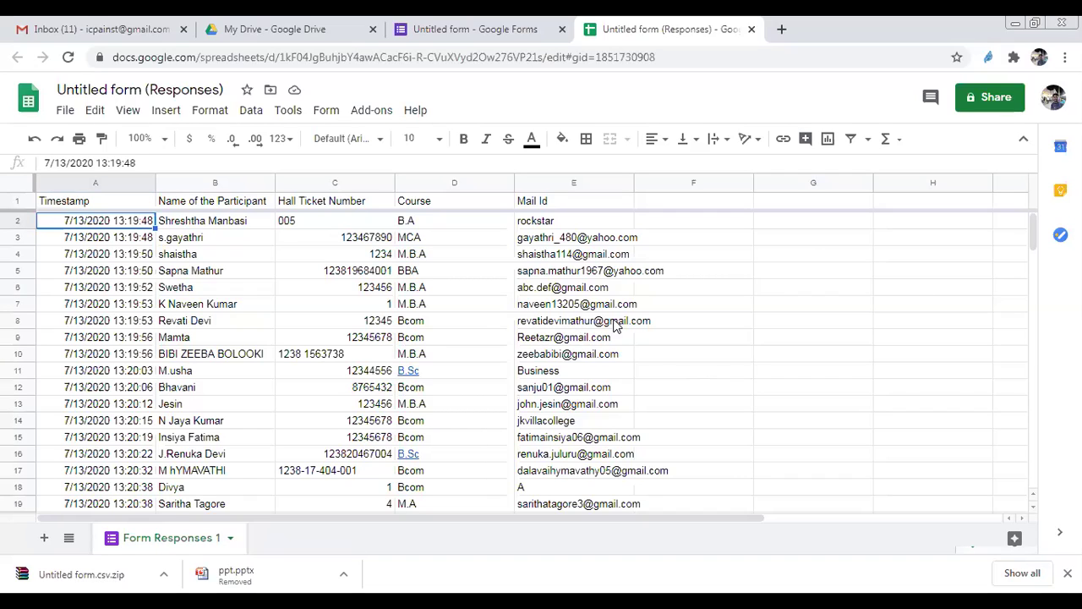
{"action": "mouse_move", "coordinate": [1031, 243]}
{"action": "left_mouse_down"}
{"action": "mouse_move", "coordinate": [1038, 315]}
{"action": "mouse_move", "coordinate": [1032, 232]}
{"action": "left_mouse_up"}
{"action": "left_click", "coordinate": [751, 29]}
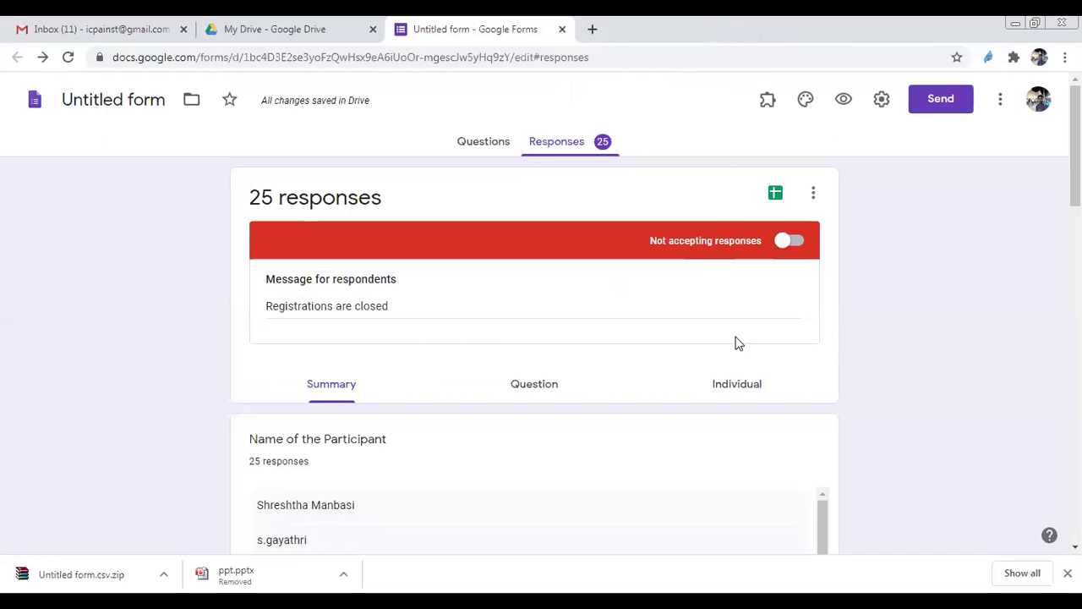
Step: Close the registration form and create a new blank Google Form from Drive
{"action": "left_click", "coordinate": [563, 31]}
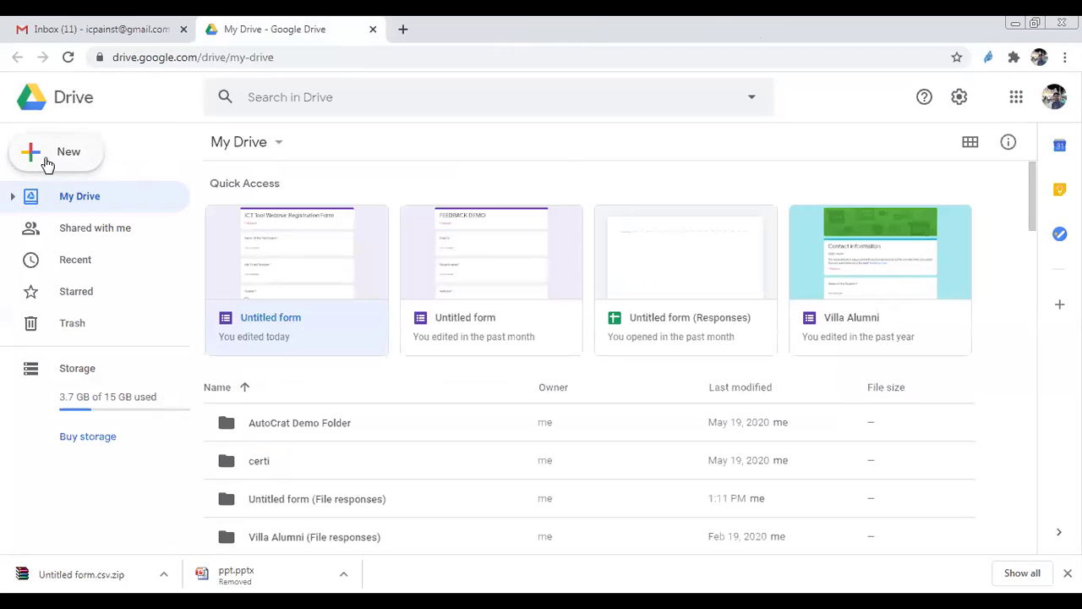
{"action": "left_click", "coordinate": [46, 160]}
{"action": "mouse_move", "coordinate": [52, 340]}
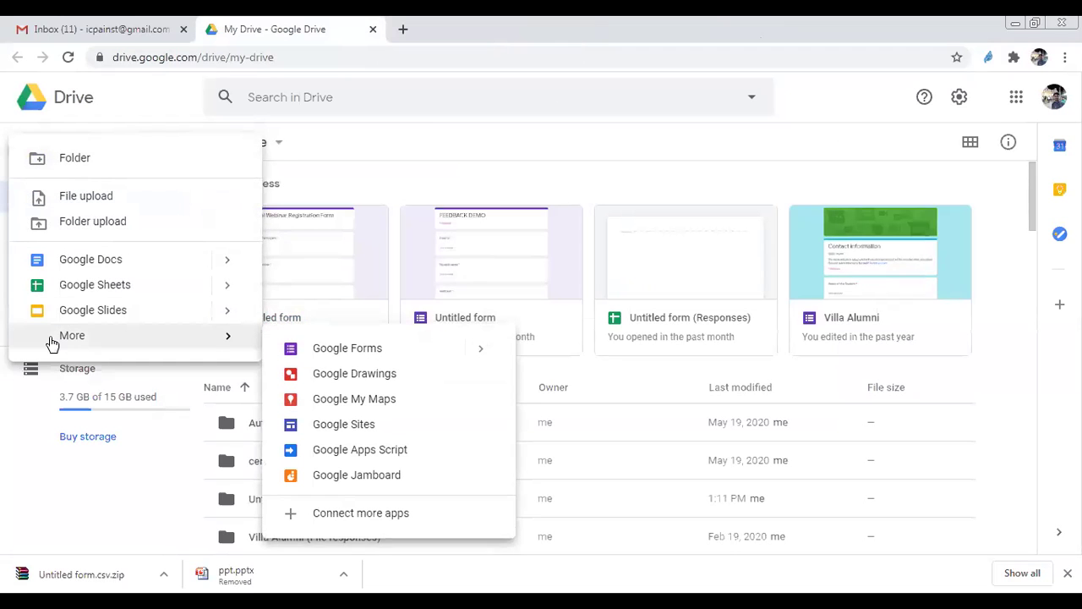
{"action": "left_click", "coordinate": [337, 357]}
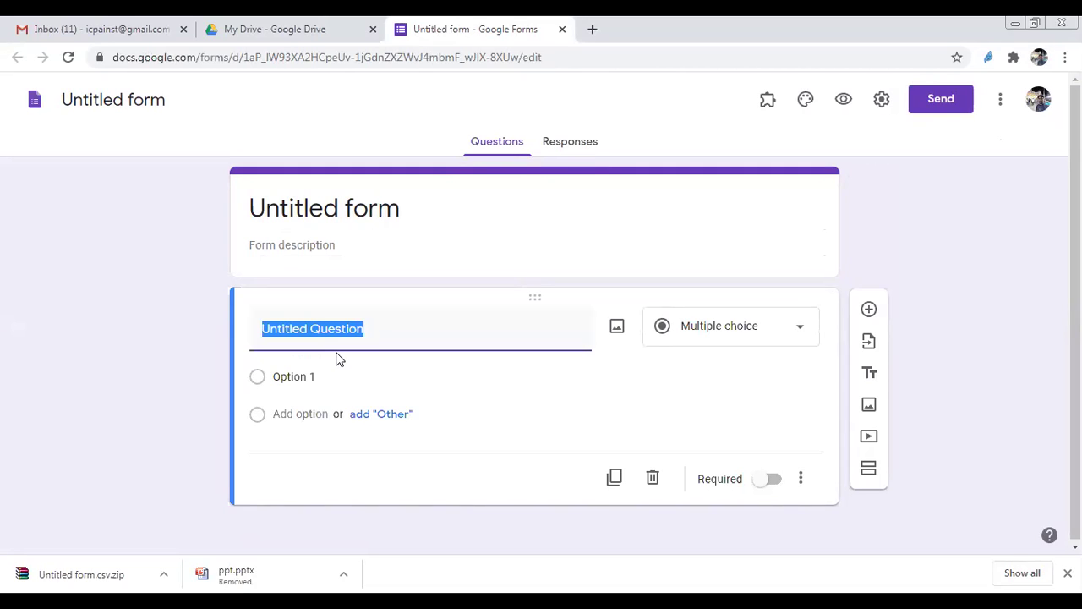
Step: Title the new form ICT QUIZ
{"action": "left_click", "coordinate": [443, 212]}
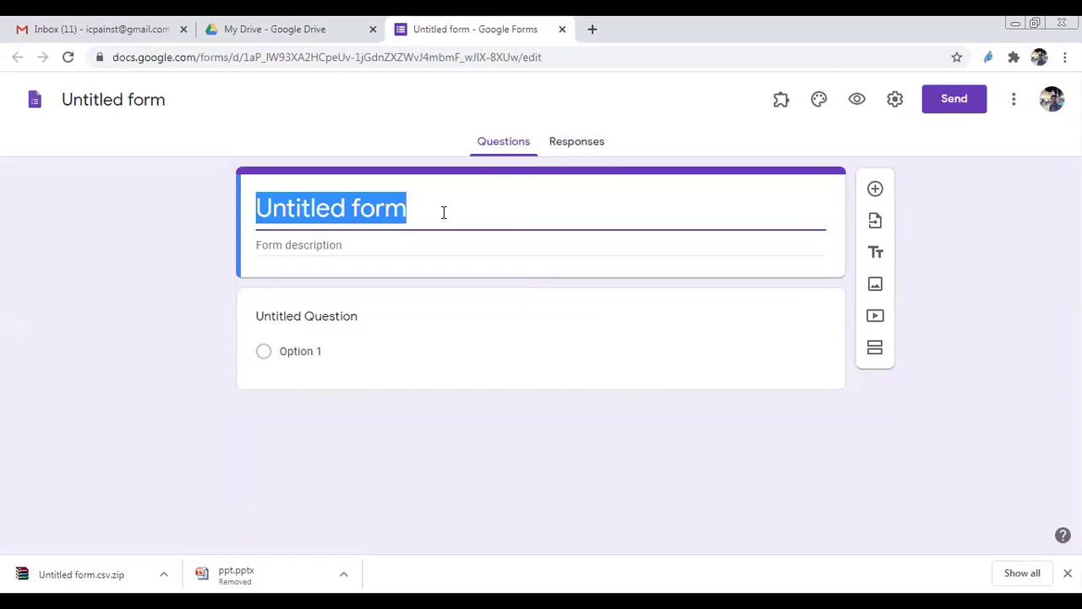
{"action": "type", "text": "ICT QU"}
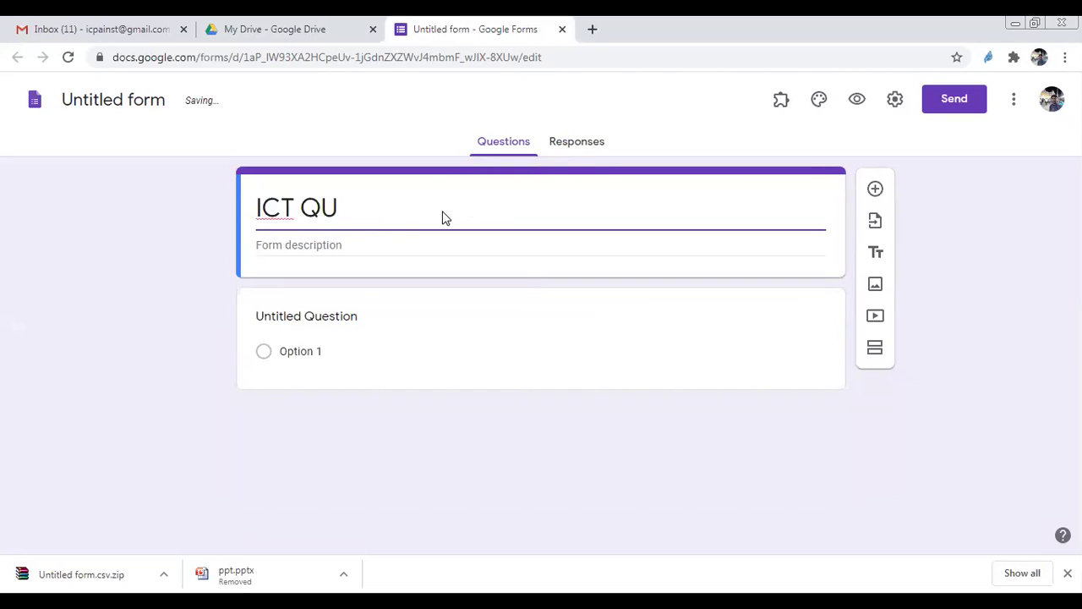
{"action": "key", "text": "BackSpace"}
{"action": "type", "text": "IC"}
{"action": "key", "text": "BackSpace"}
{"action": "type", "text": "Z"}
{"action": "key", "text": "BackSpace"}
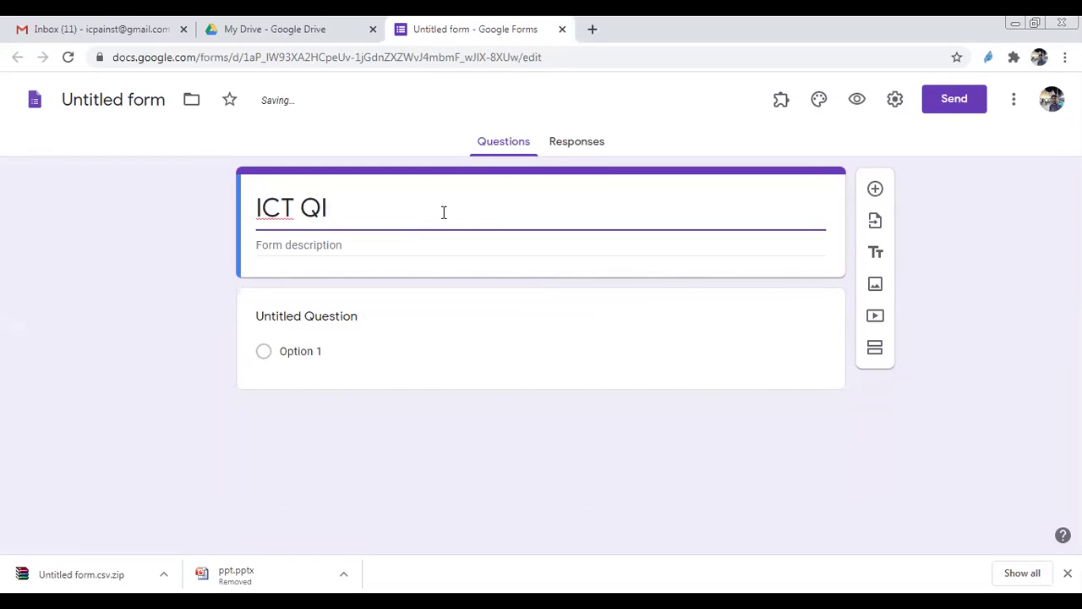
{"action": "key", "text": "BackSpace"}
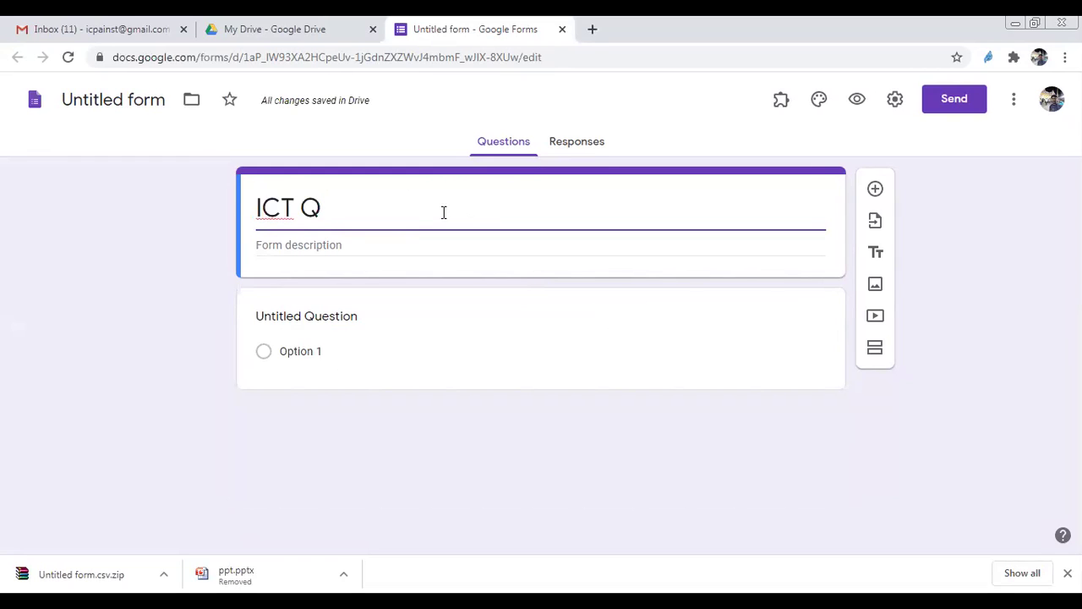
{"action": "type", "text": "UIX"}
{"action": "key", "text": "BackSpace"}
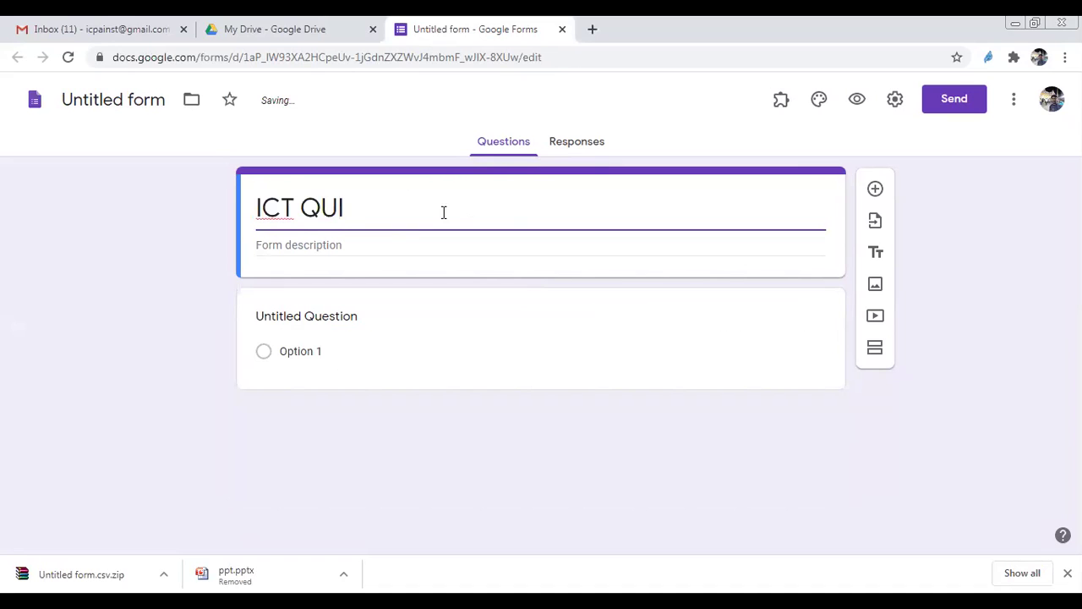
{"action": "type", "text": "Z"}
Step: Start importing questions and choose the ICT Tool Webinar Registration Form as the source form
{"action": "left_click", "coordinate": [488, 377]}
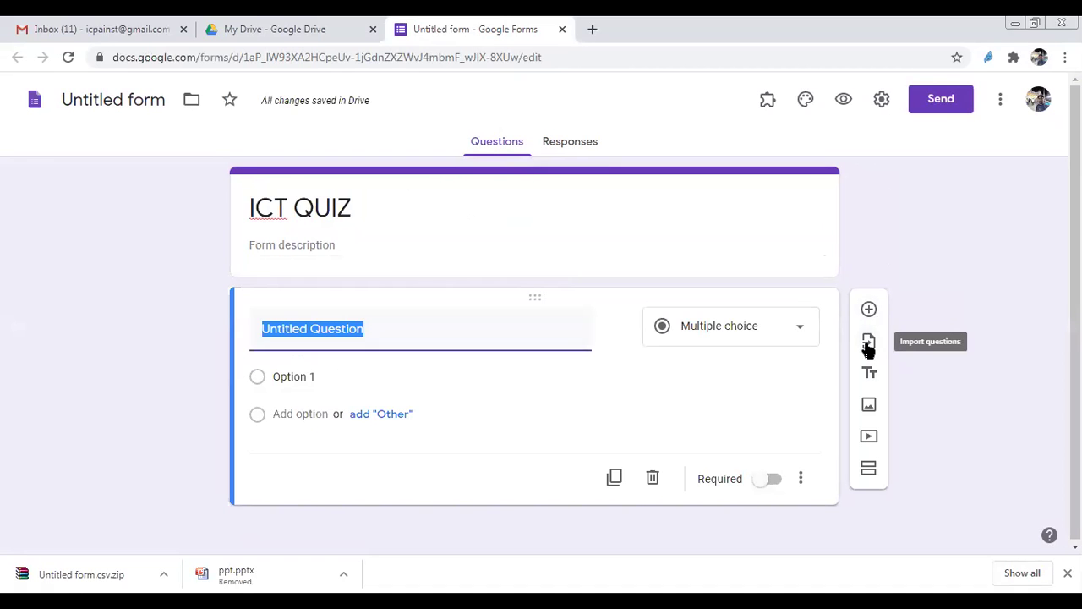
{"action": "left_click", "coordinate": [869, 343]}
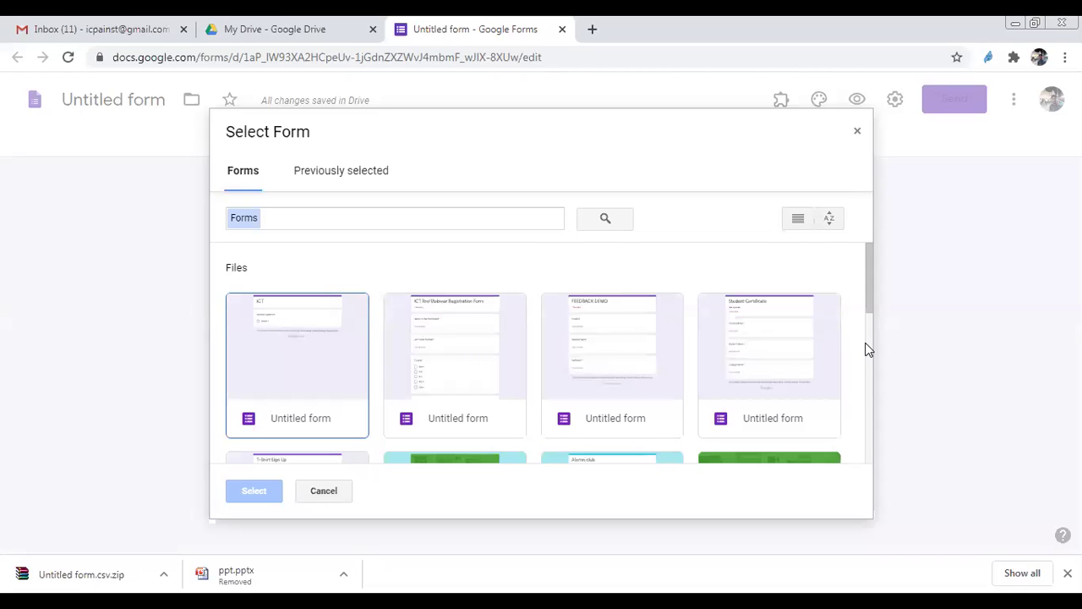
{"action": "mouse_move", "coordinate": [870, 299]}
{"action": "left_mouse_down"}
{"action": "mouse_move", "coordinate": [869, 312]}
{"action": "mouse_move", "coordinate": [870, 301]}
{"action": "left_mouse_up"}
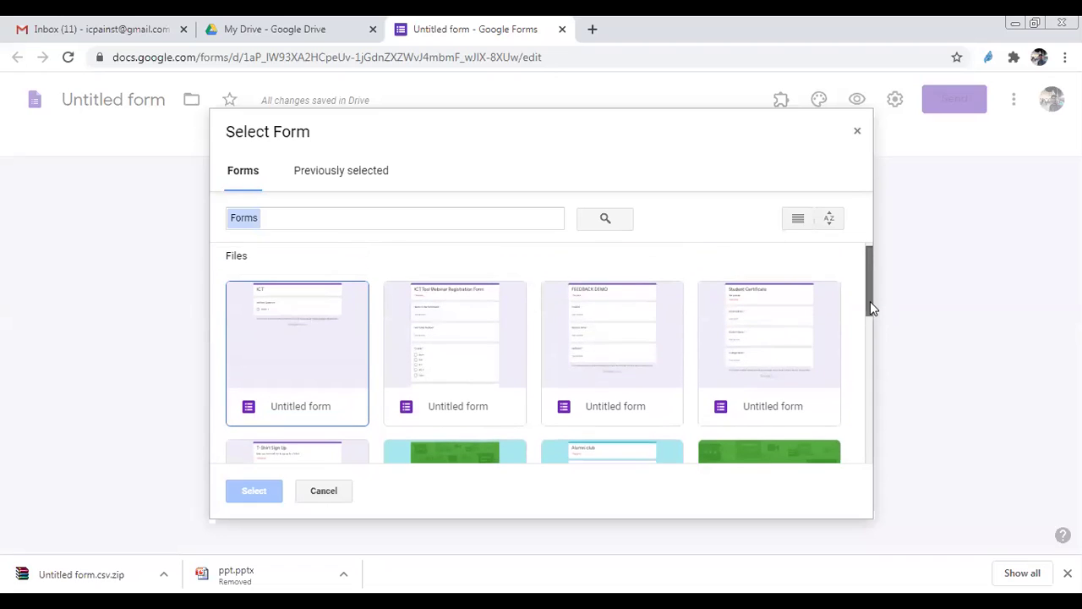
{"action": "left_click", "coordinate": [481, 351]}
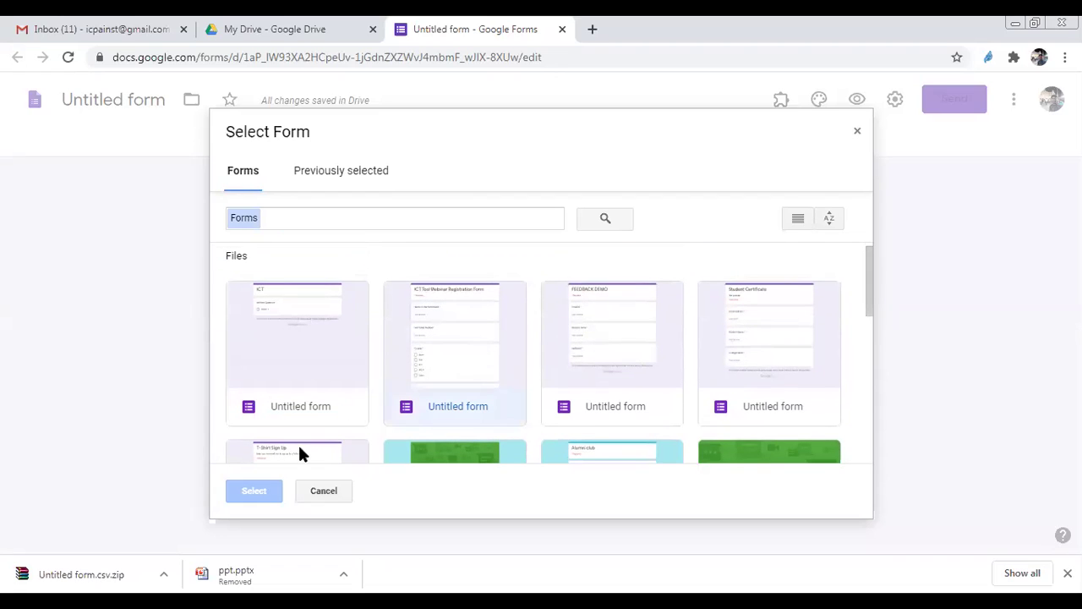
{"action": "left_click", "coordinate": [253, 490]}
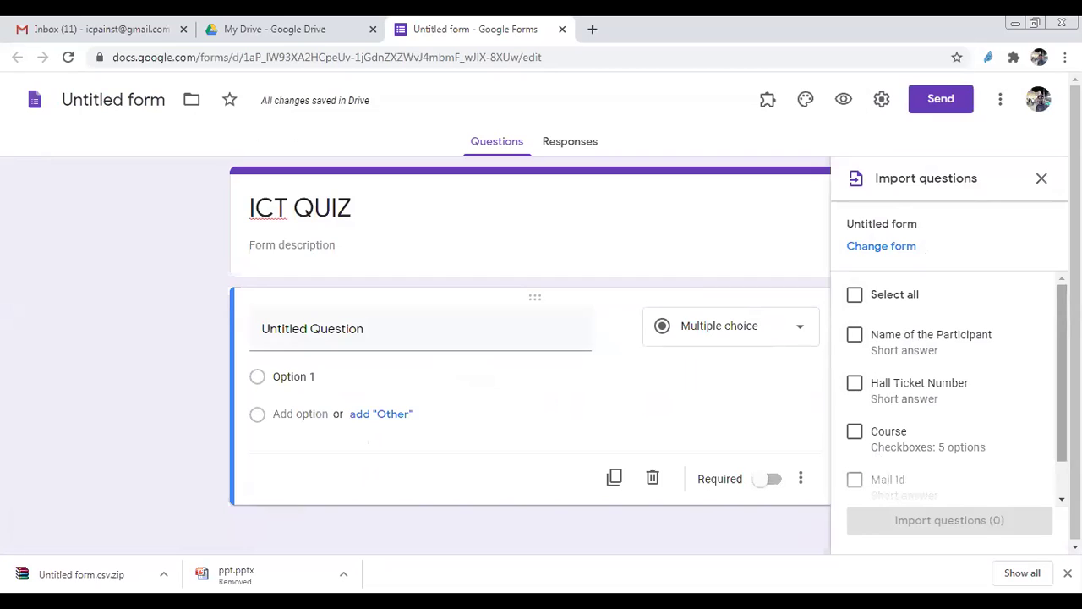
Step: Import the Name of the Participant and Hall Ticket Number questions into the ICT QUIZ form
{"action": "scroll", "coordinate": [848, 330], "scroll_direction": "down", "scroll_amount": 1}
{"action": "scroll", "coordinate": [848, 331], "scroll_direction": "up", "scroll_amount": 1}
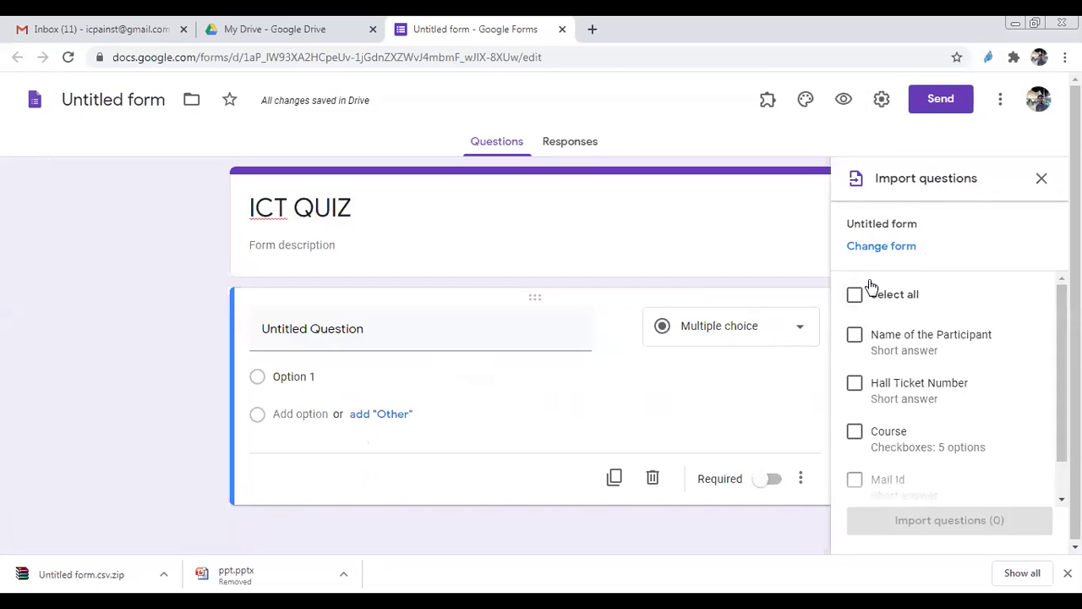
{"action": "left_click", "coordinate": [855, 335]}
{"action": "left_click", "coordinate": [854, 385]}
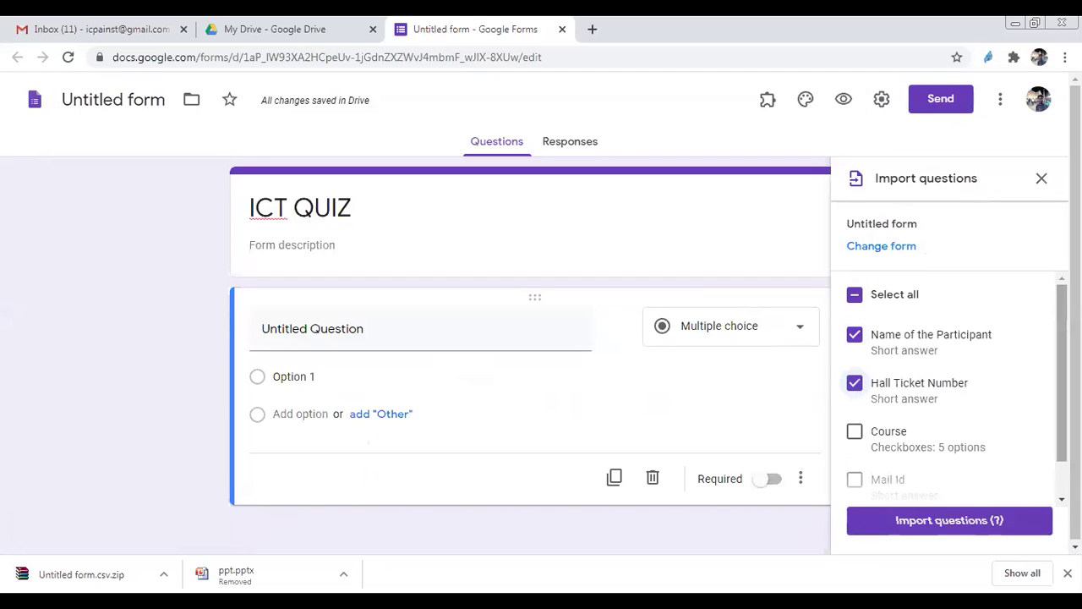
{"action": "scroll", "coordinate": [954, 383], "scroll_direction": "down", "scroll_amount": 1}
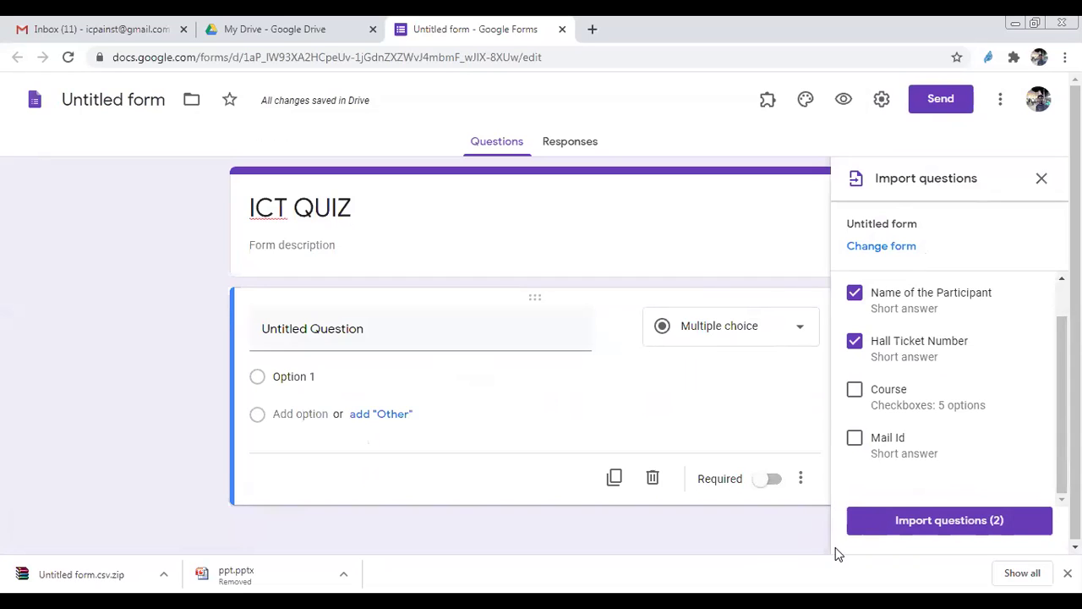
{"action": "left_click", "coordinate": [870, 517]}
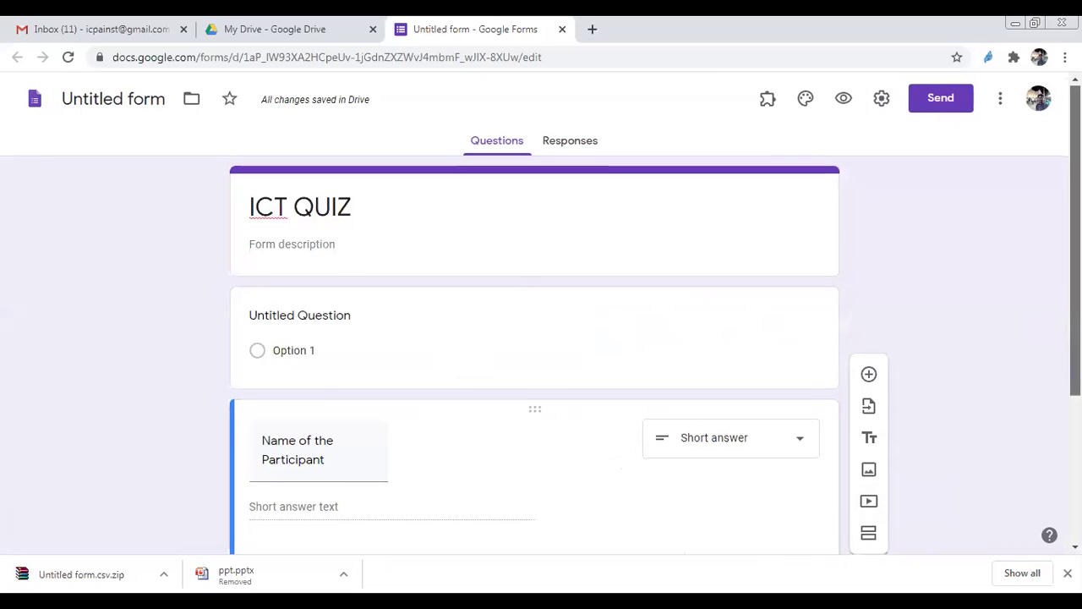
Step: Delete the empty Untitled Question from above the imported questions
{"action": "scroll", "coordinate": [558, 313], "scroll_direction": "down", "scroll_amount": 3}
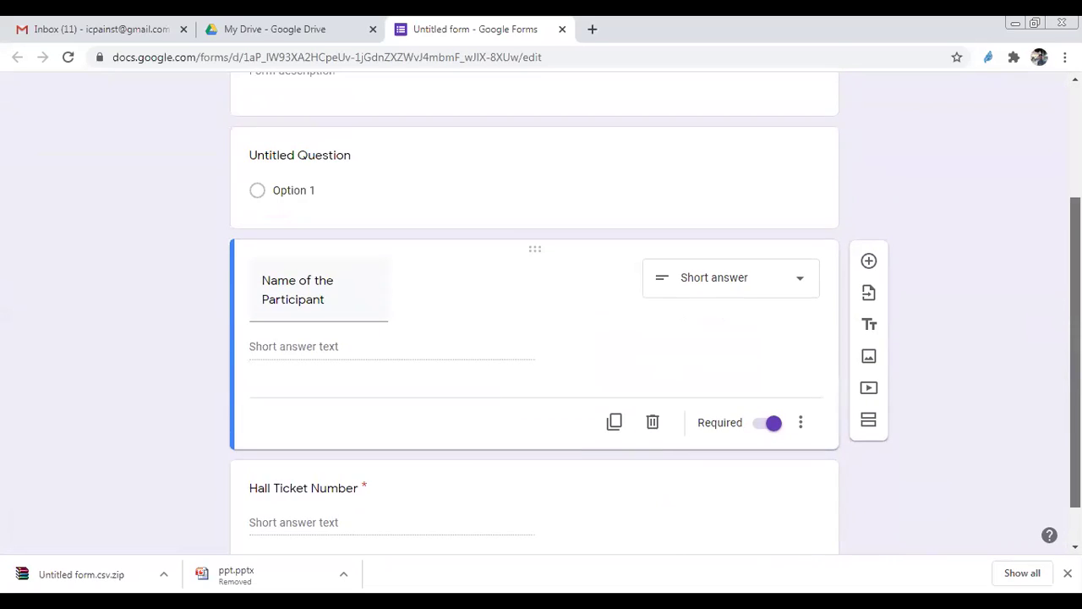
{"action": "left_click", "coordinate": [571, 162]}
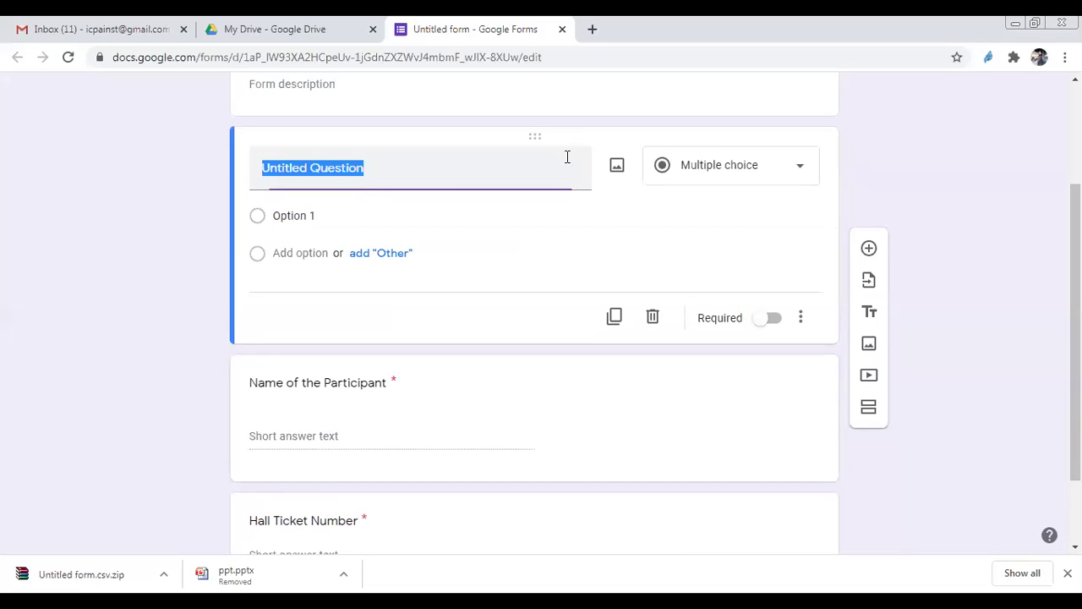
{"action": "left_click", "coordinate": [653, 320]}
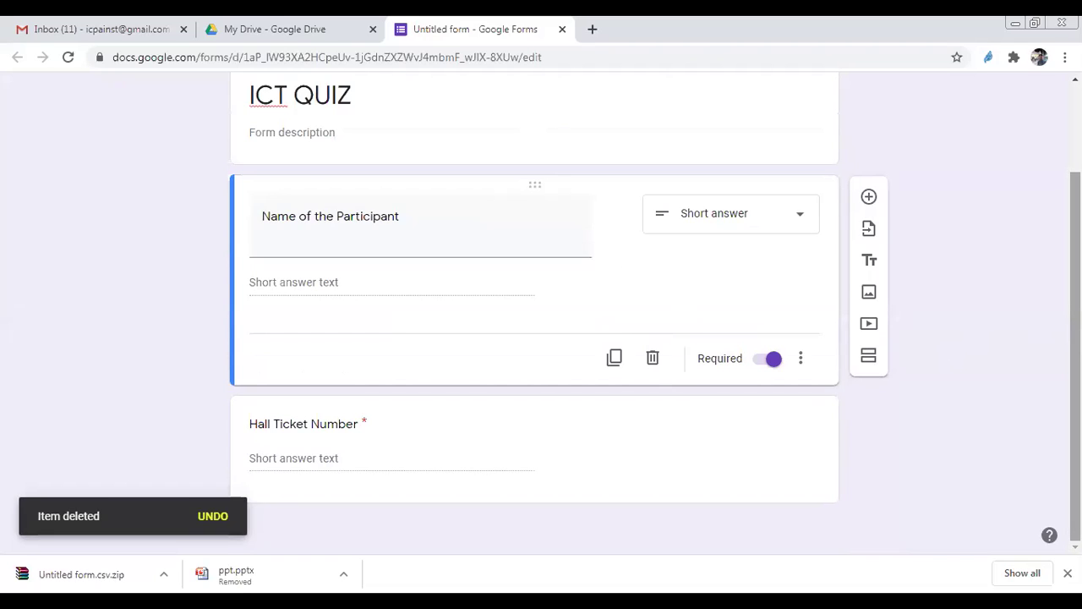
Step: Turn the ICT QUIZ form into a quiz in its settings and save the change
{"action": "scroll", "coordinate": [1074, 338], "scroll_direction": "up", "scroll_amount": 2}
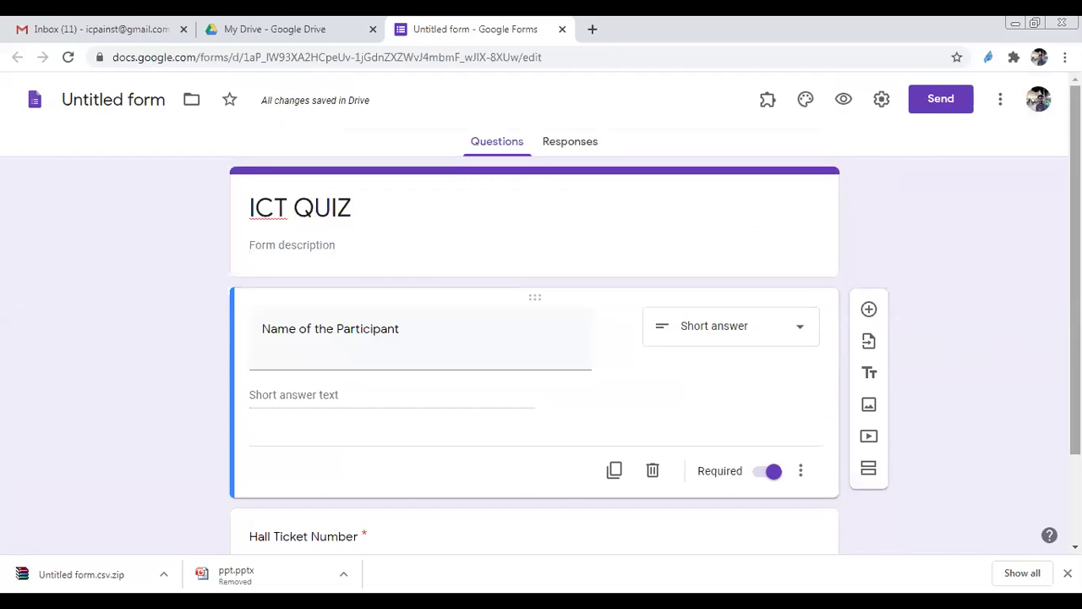
{"action": "left_click", "coordinate": [880, 103]}
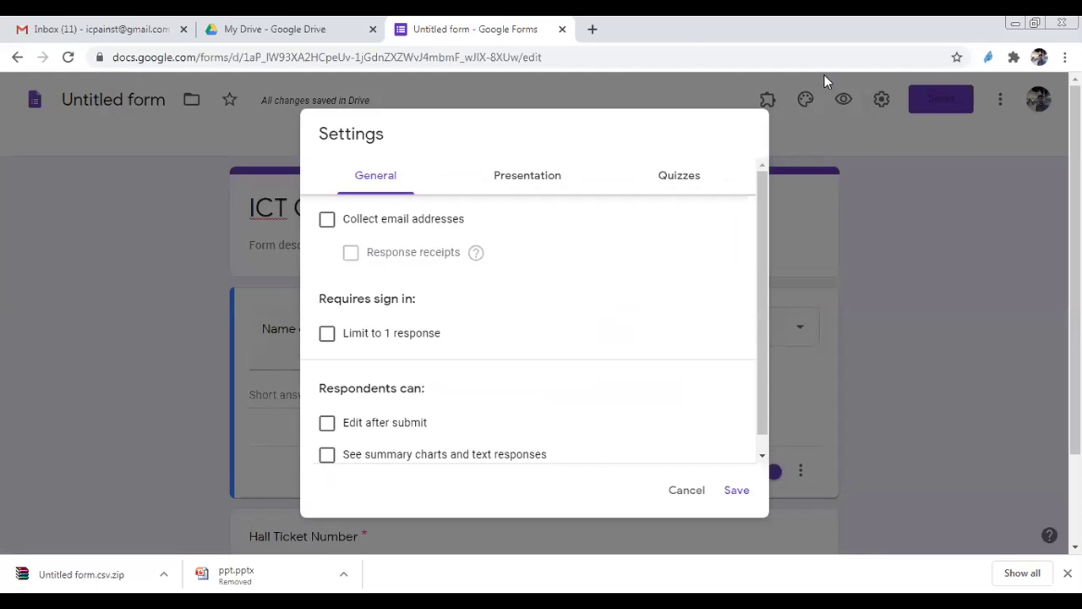
{"action": "left_click", "coordinate": [679, 179]}
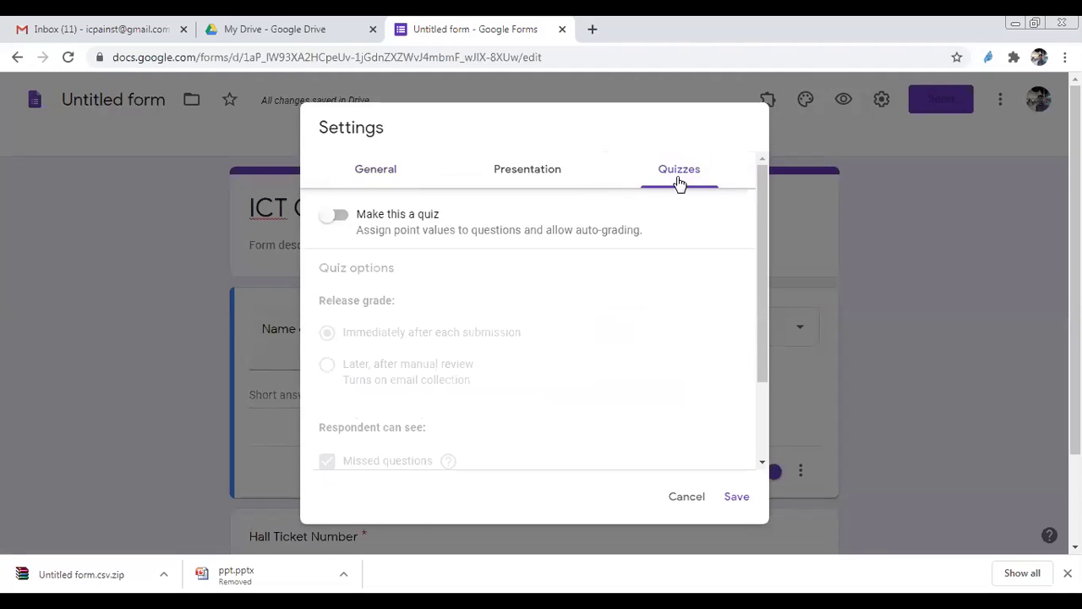
{"action": "left_click", "coordinate": [335, 217]}
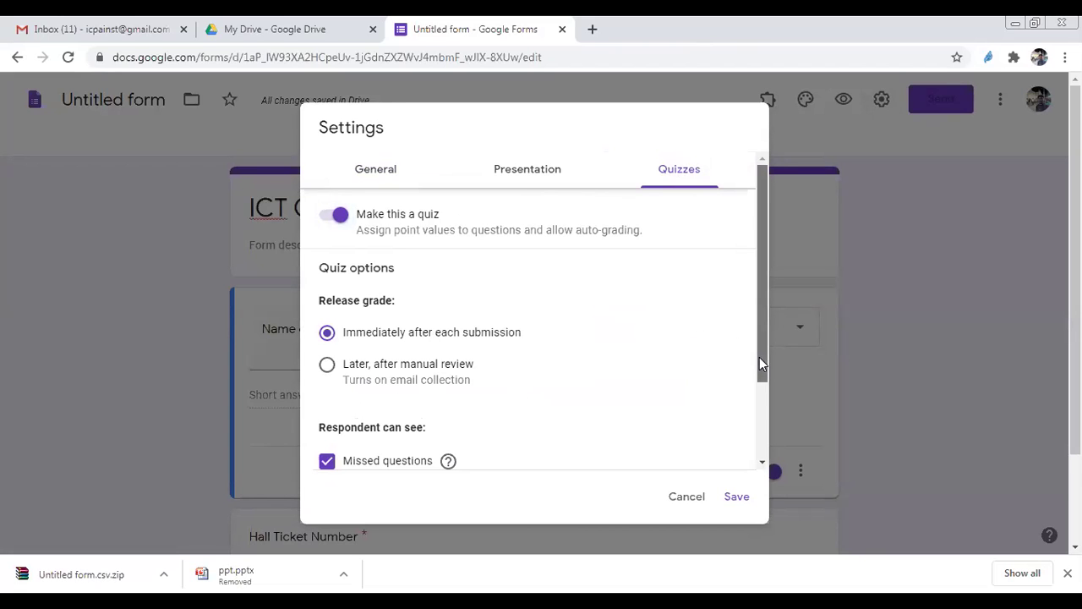
{"action": "scroll", "coordinate": [759, 356], "scroll_direction": "down", "scroll_amount": 2}
{"action": "scroll", "coordinate": [761, 439], "scroll_direction": "down", "scroll_amount": 1}
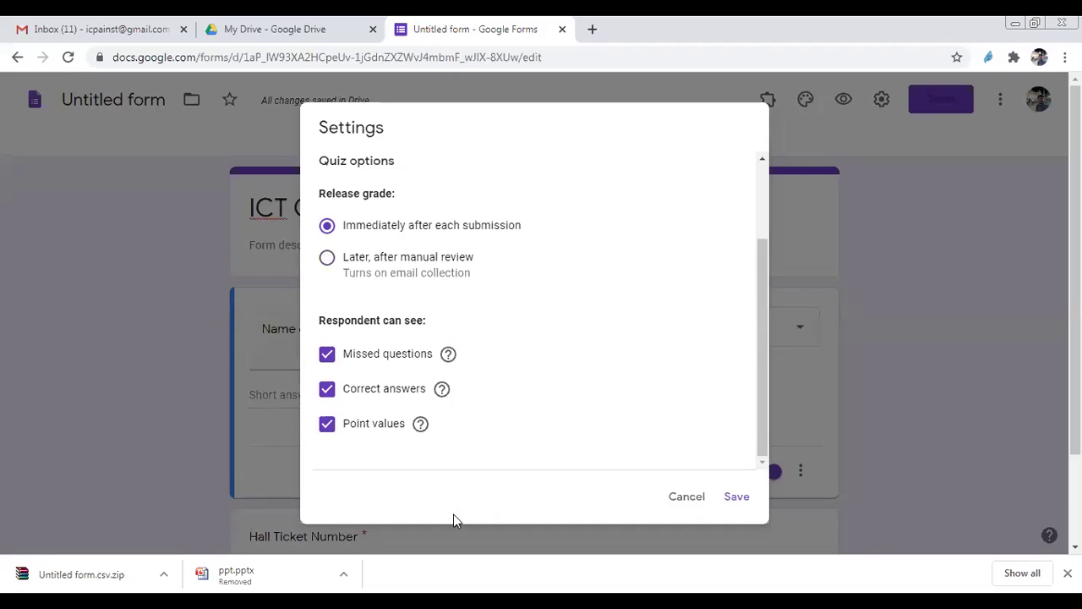
{"action": "left_click", "coordinate": [744, 499]}
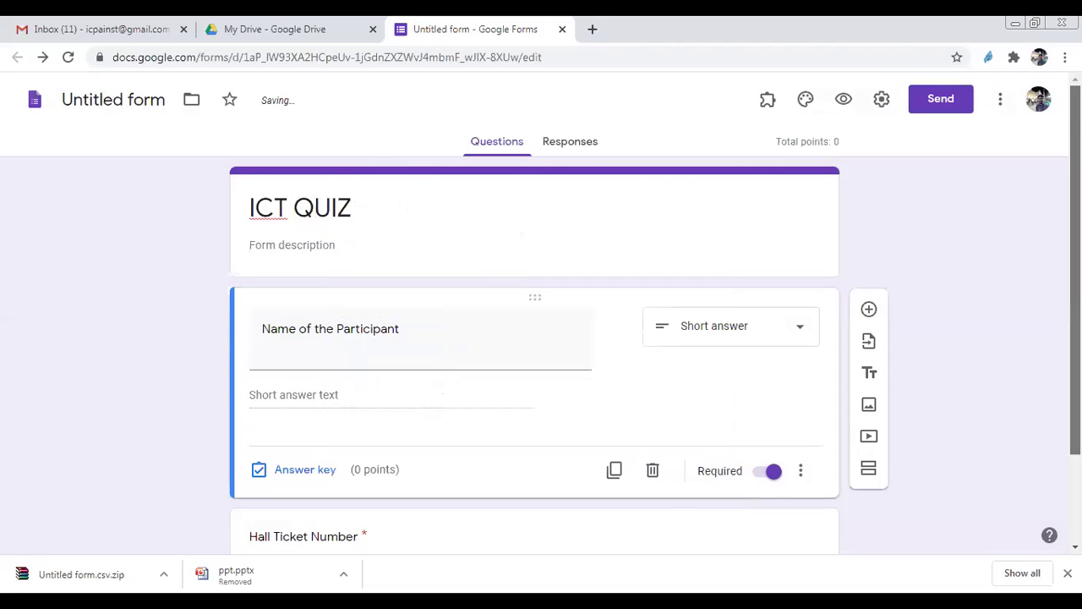
Step: Add a question below Hall Ticket Number with the text "Tally is what type of software"
{"action": "scroll", "coordinate": [541, 338], "scroll_direction": "down", "scroll_amount": 3}
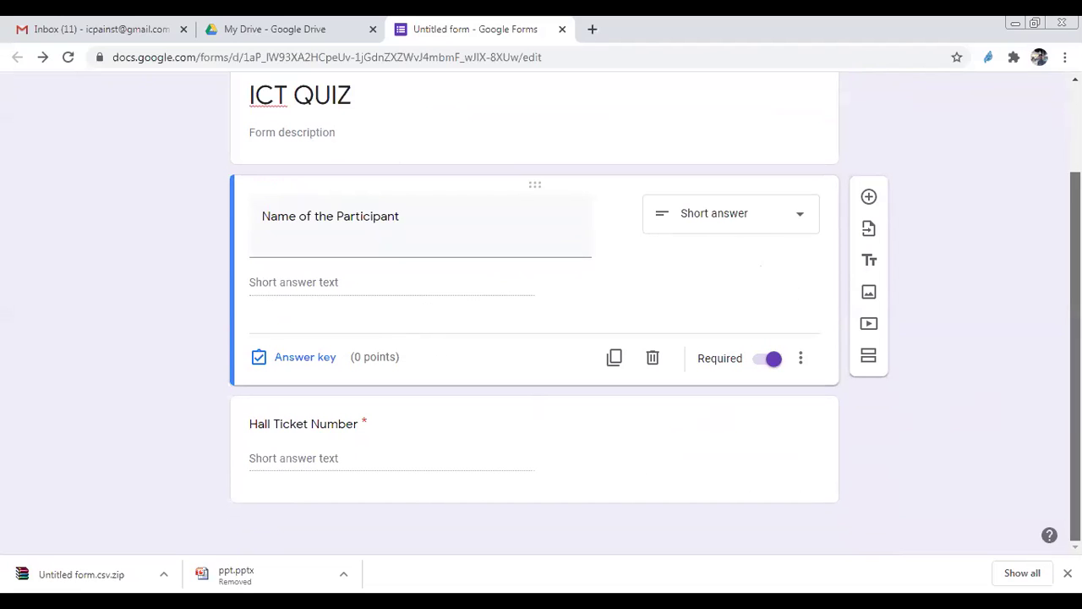
{"action": "left_click", "coordinate": [650, 476]}
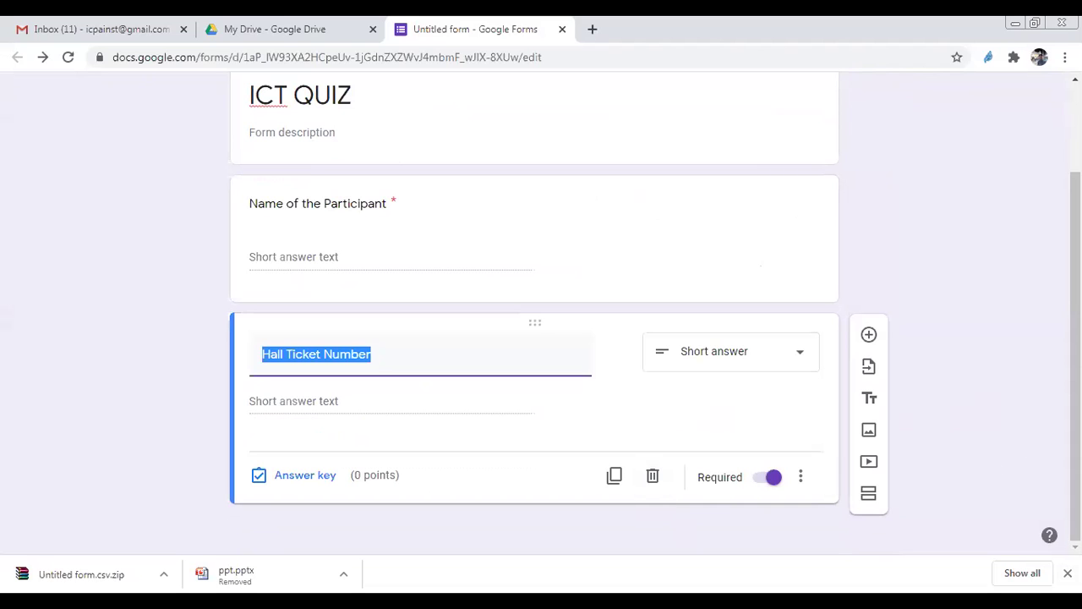
{"action": "left_click", "coordinate": [870, 336]}
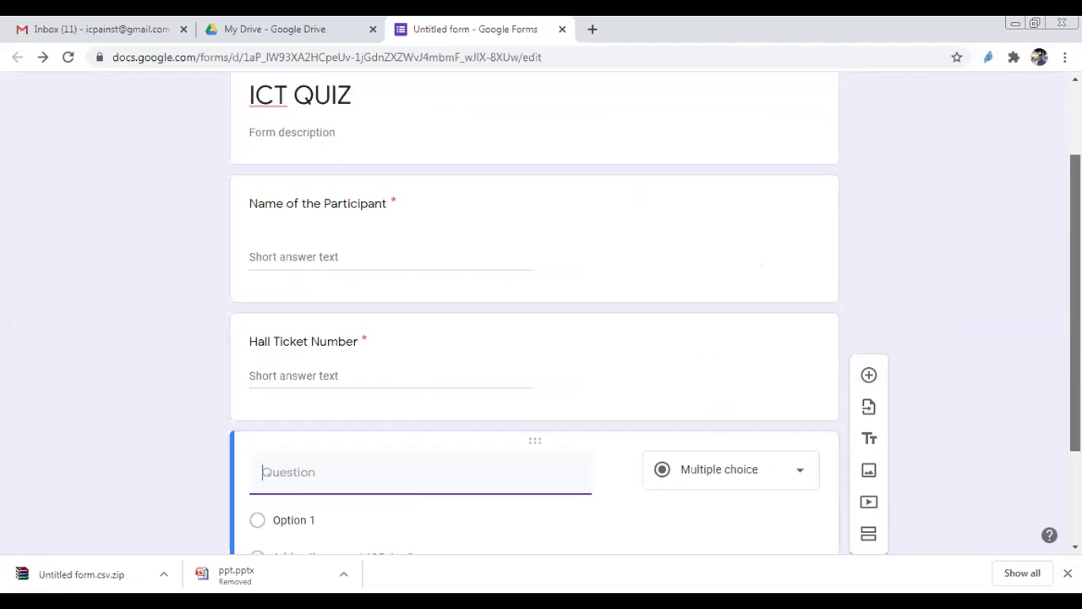
{"action": "scroll", "coordinate": [1075, 338], "scroll_direction": "down", "scroll_amount": 2}
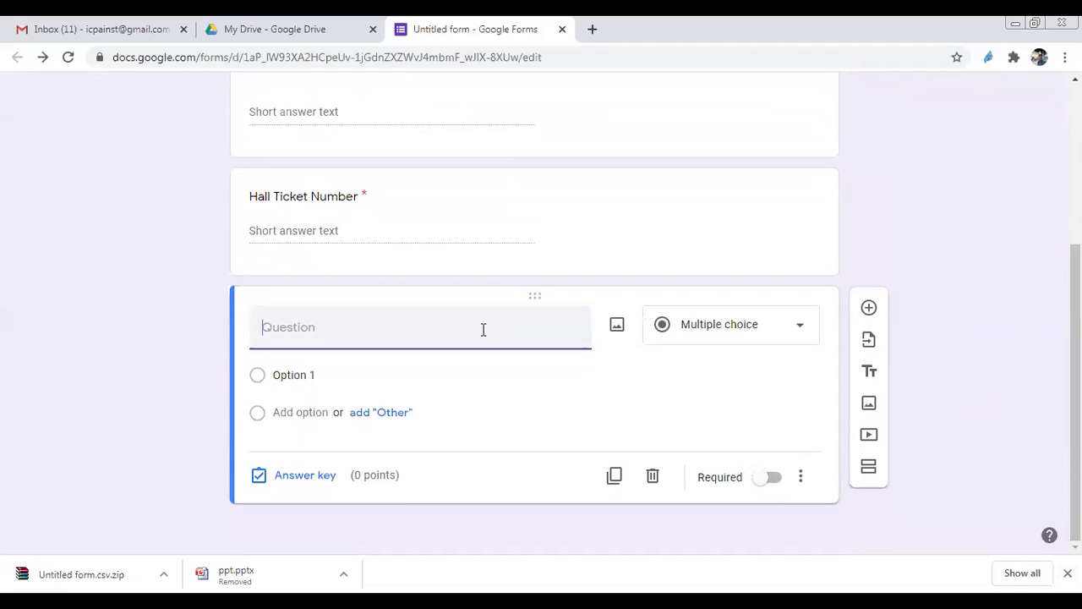
{"action": "type", "text": "Tally"}
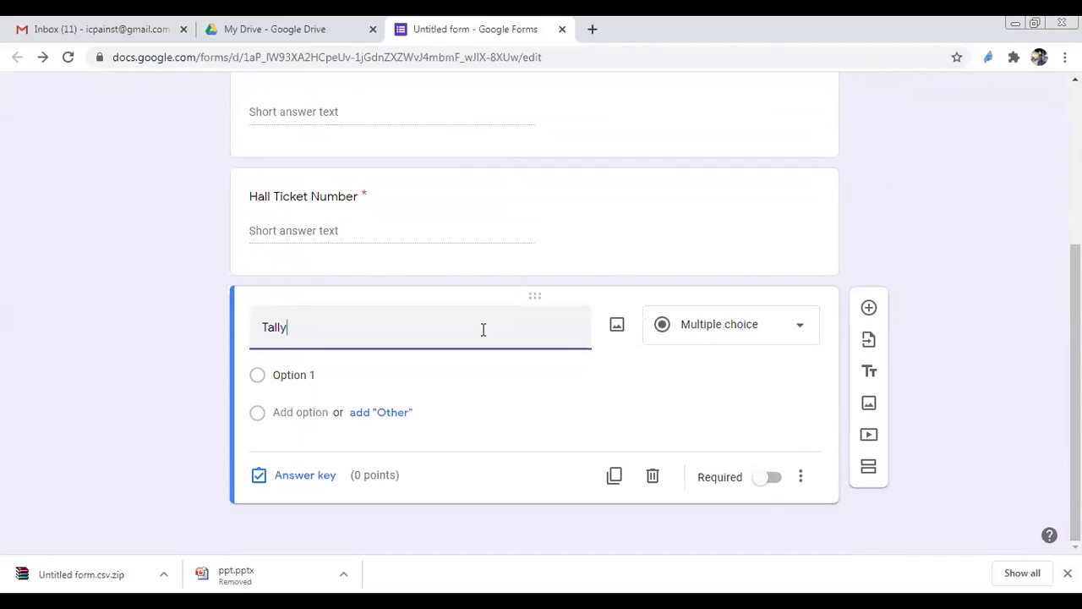
{"action": "type", "text": " is what type of software"}
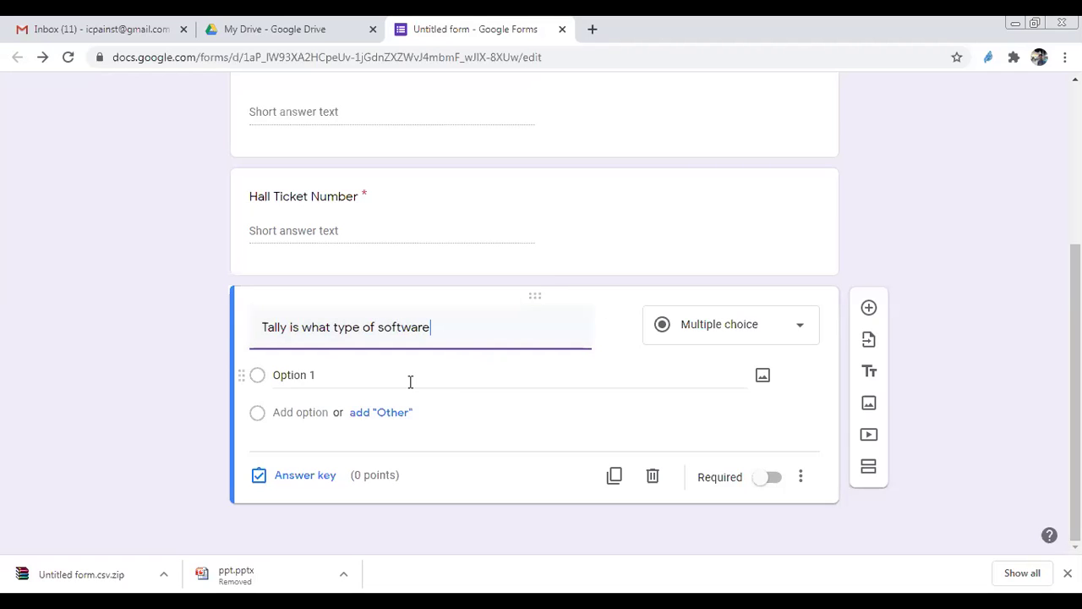
Step: Keep the Tally question as multiple choice and enter "Accounting Software" as its first option
{"action": "left_click", "coordinate": [305, 377]}
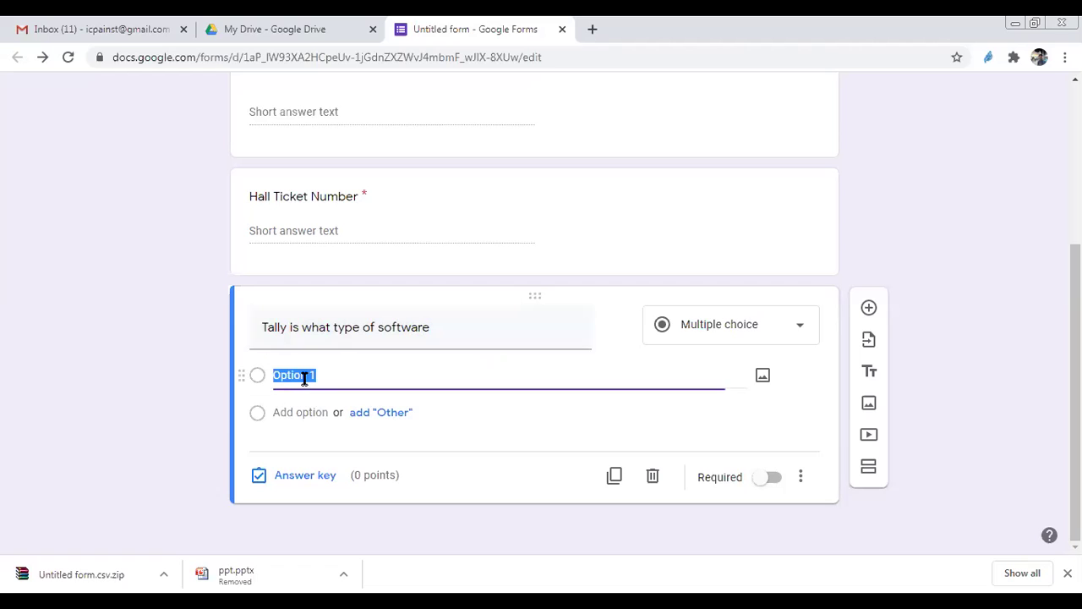
{"action": "left_click", "coordinate": [798, 329]}
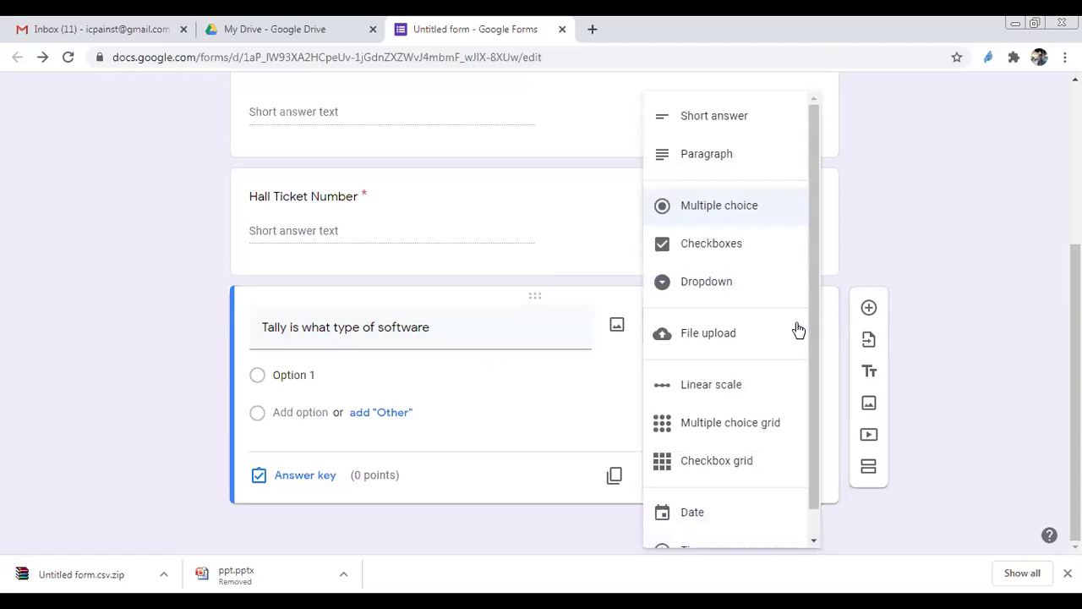
{"action": "left_click", "coordinate": [730, 207]}
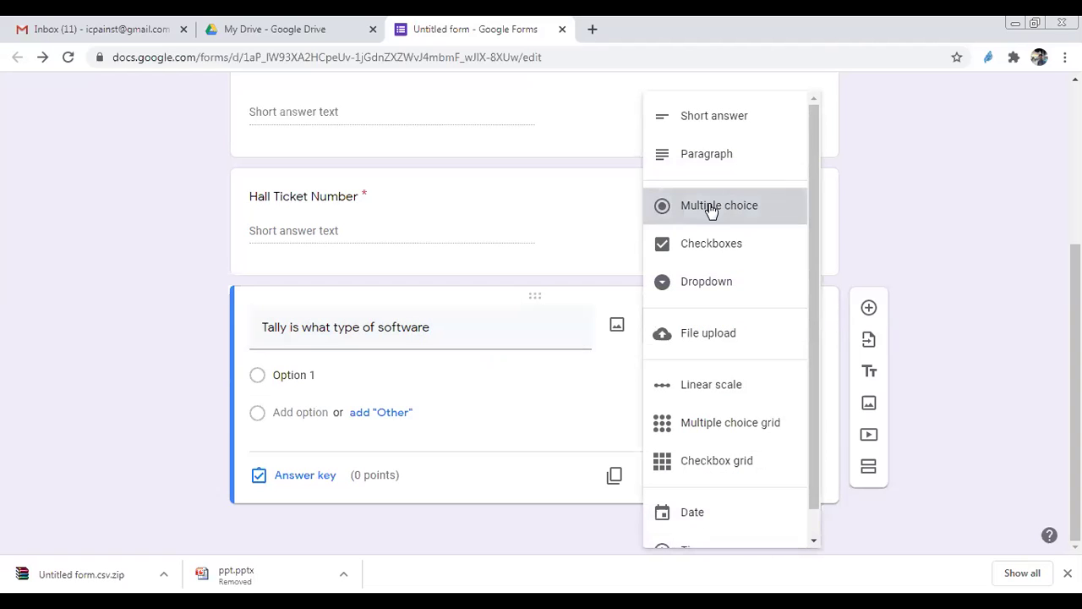
{"action": "left_click", "coordinate": [301, 376]}
{"action": "type", "text": "Accounting"}
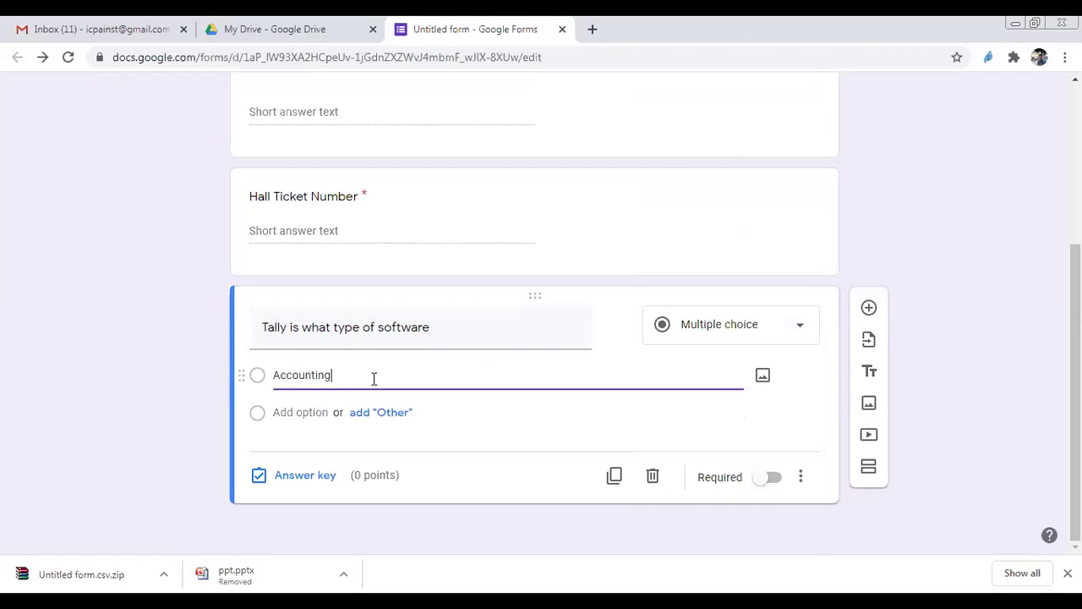
{"action": "type", "text": " Software"}
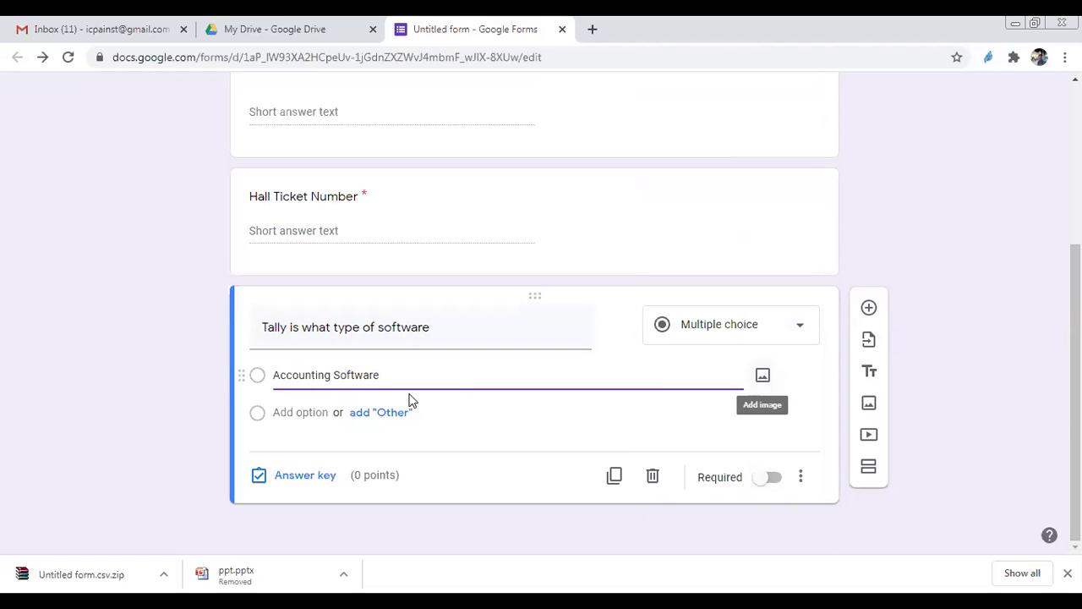
Step: Add an "Other" choice to the Tally question and enter "Stats Software" as the second option
{"action": "left_click", "coordinate": [388, 412]}
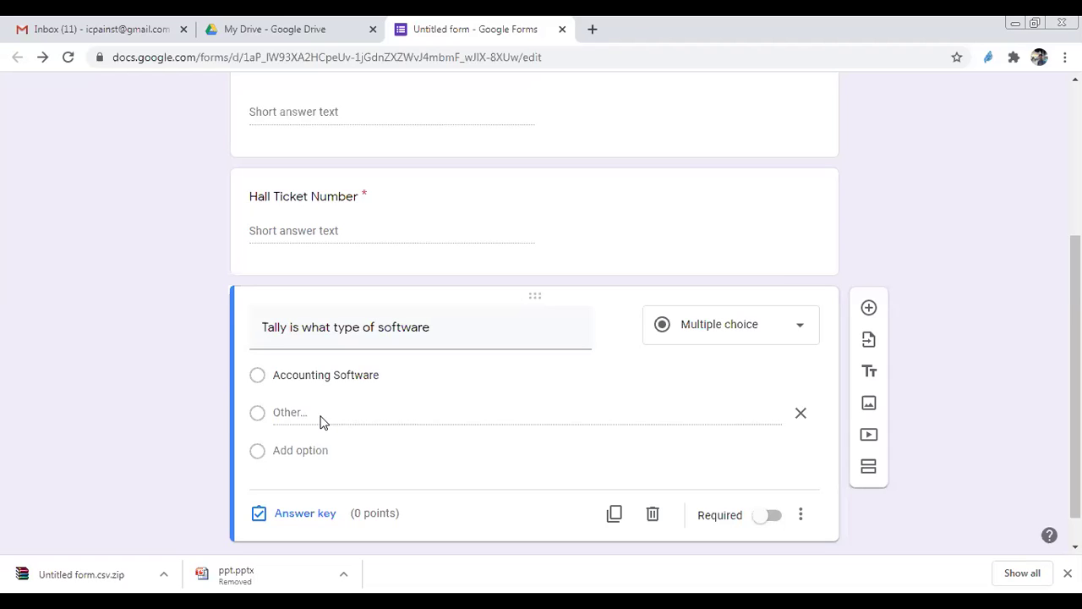
{"action": "left_click", "coordinate": [292, 450]}
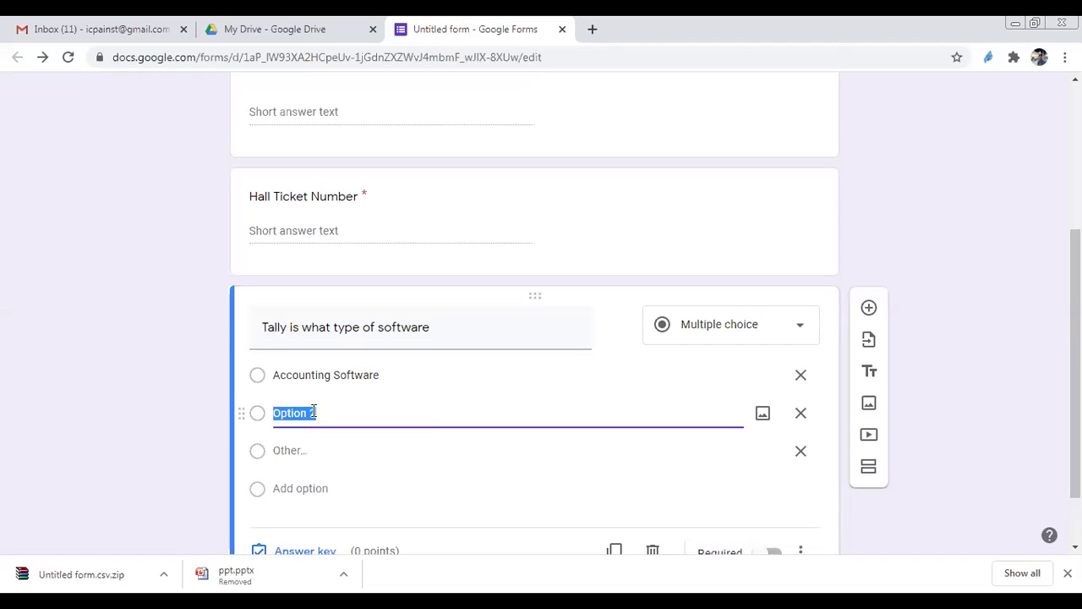
{"action": "type", "text": "Sta"}
{"action": "type", "text": "tas"}
{"action": "key", "text": "BackSpace"}
{"action": "key", "text": "BackSpace"}
{"action": "key", "text": "BackSpace"}
{"action": "type", "text": "s Sofa"}
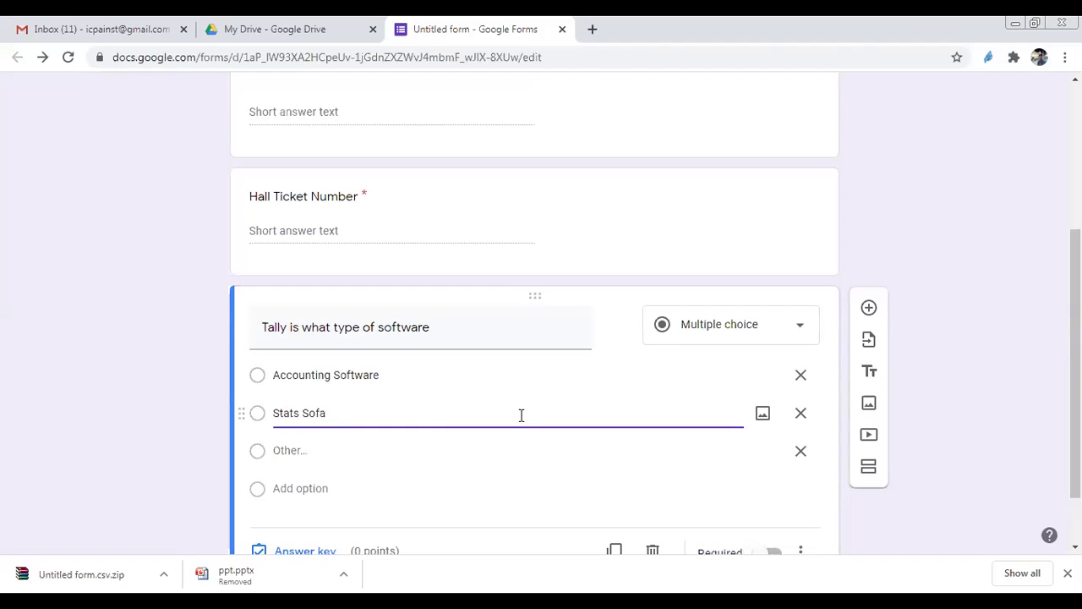
{"action": "key", "text": "BackSpace"}
{"action": "type", "text": "tware"}
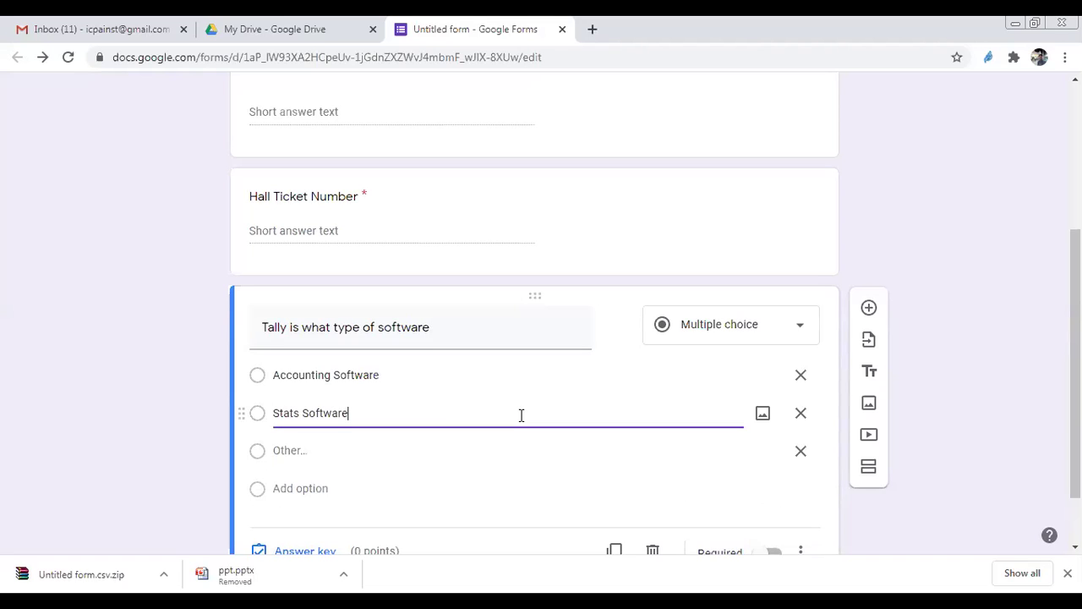
Step: Add "Admin Software" as the third option of the Tally question
{"action": "left_click", "coordinate": [333, 498]}
{"action": "left_click", "coordinate": [319, 487]}
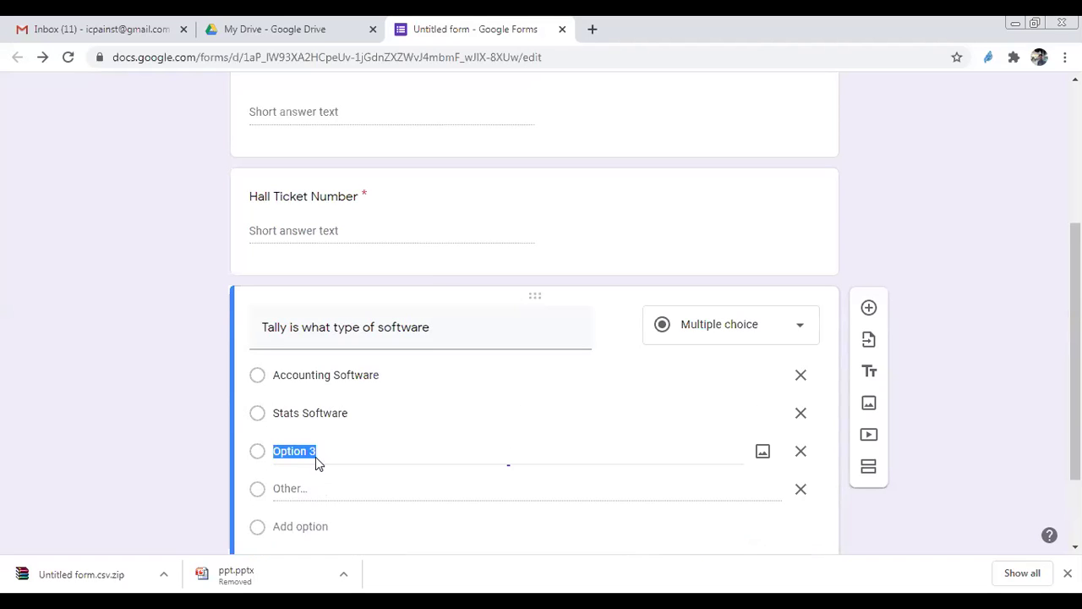
{"action": "type", "text": "Admin"}
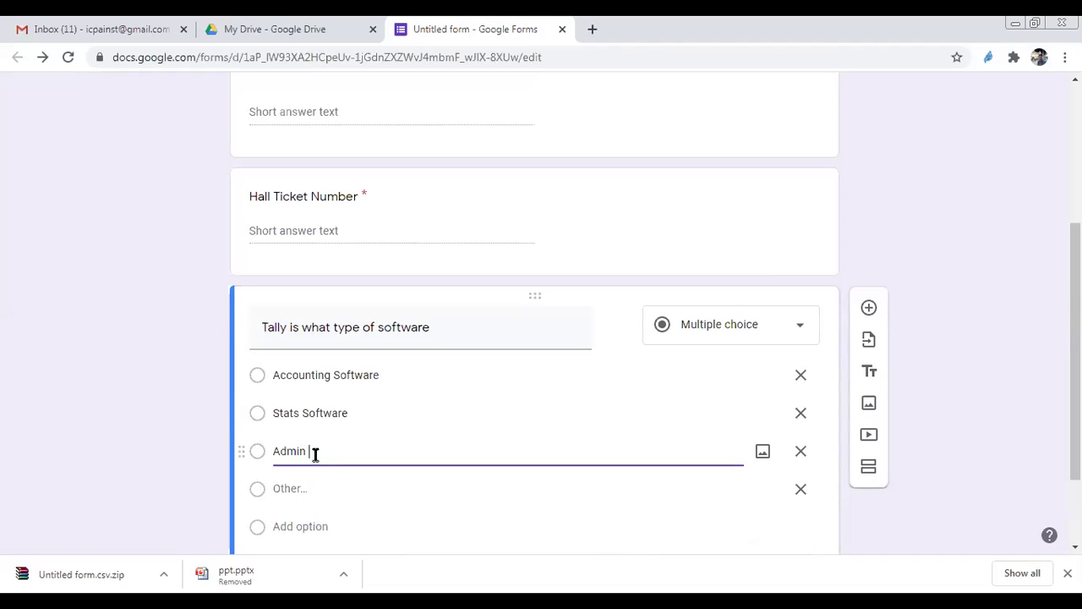
{"action": "type", "text": " Sofware"}
{"action": "key", "text": "BackSpace"}
{"action": "key", "text": "BackSpace"}
{"action": "key", "text": "BackSpace"}
{"action": "key", "text": "BackSpace"}
{"action": "type", "text": "tware"}
Step: Add "All the Above" as the fourth option of the Tally question
{"action": "left_click", "coordinate": [341, 494]}
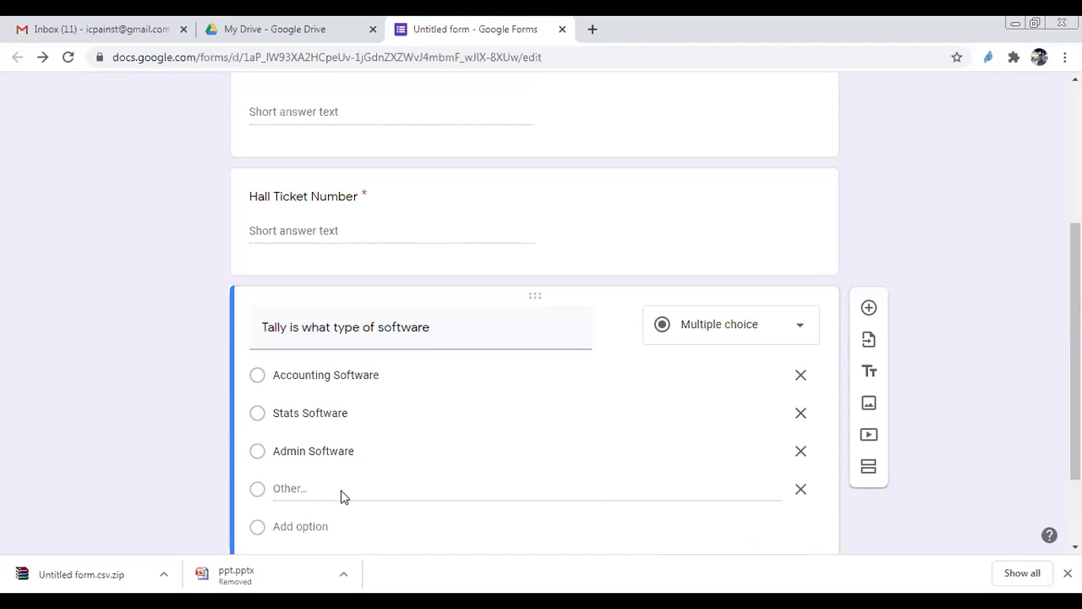
{"action": "left_click", "coordinate": [320, 519]}
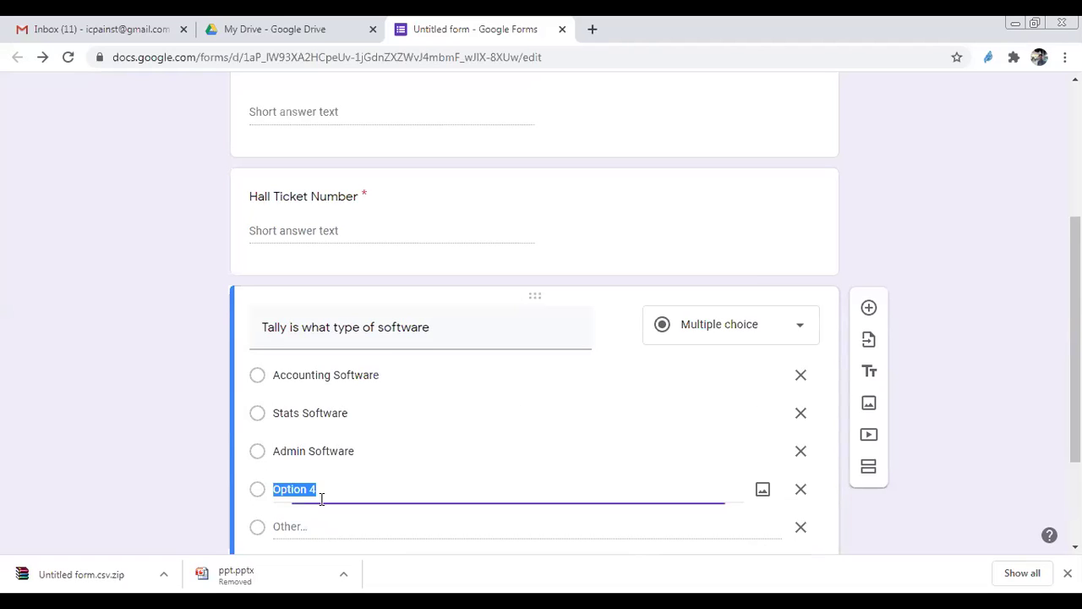
{"action": "type", "text": "All the Avo"}
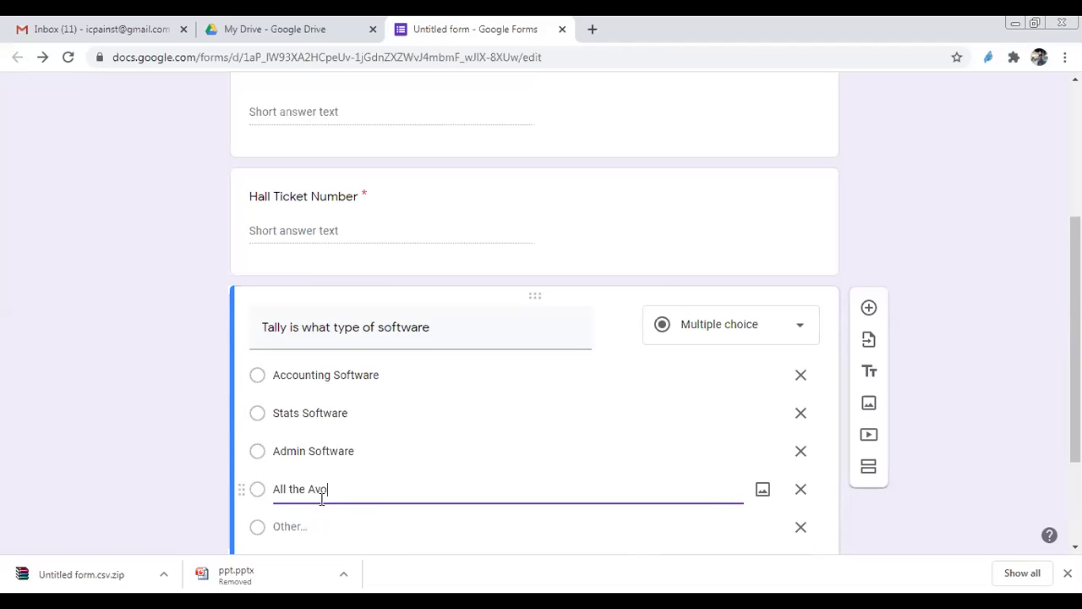
{"action": "key", "text": "BackSpace"}
{"action": "key", "text": "BackSpace"}
{"action": "type", "text": "bove"}
{"action": "left_click", "coordinate": [1051, 377]}
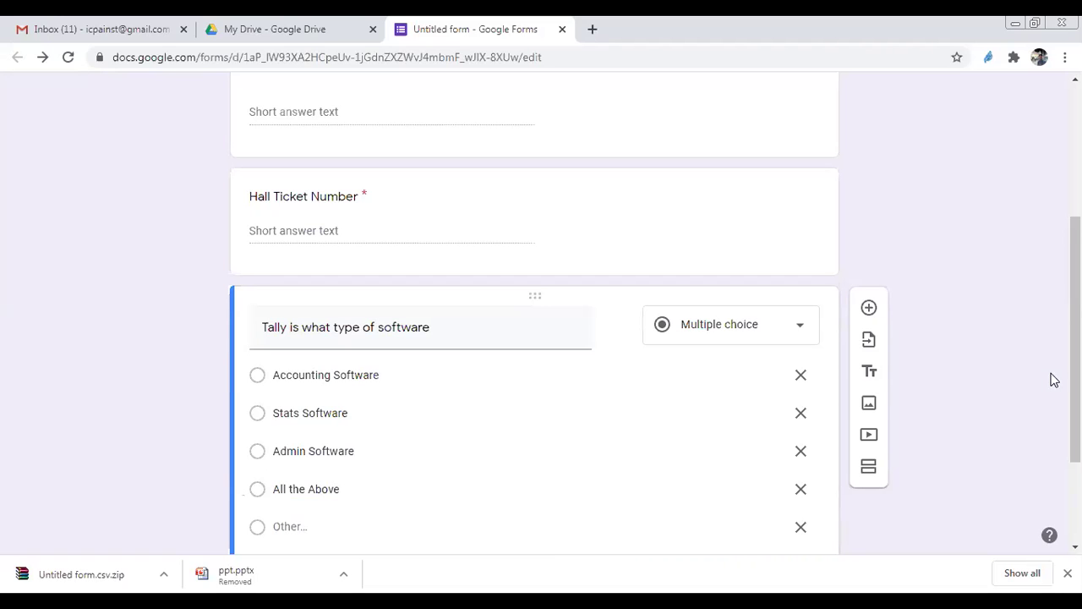
Step: Remove the "Other" choice from the Tally question
{"action": "scroll", "coordinate": [1074, 381], "scroll_direction": "down", "scroll_amount": 2}
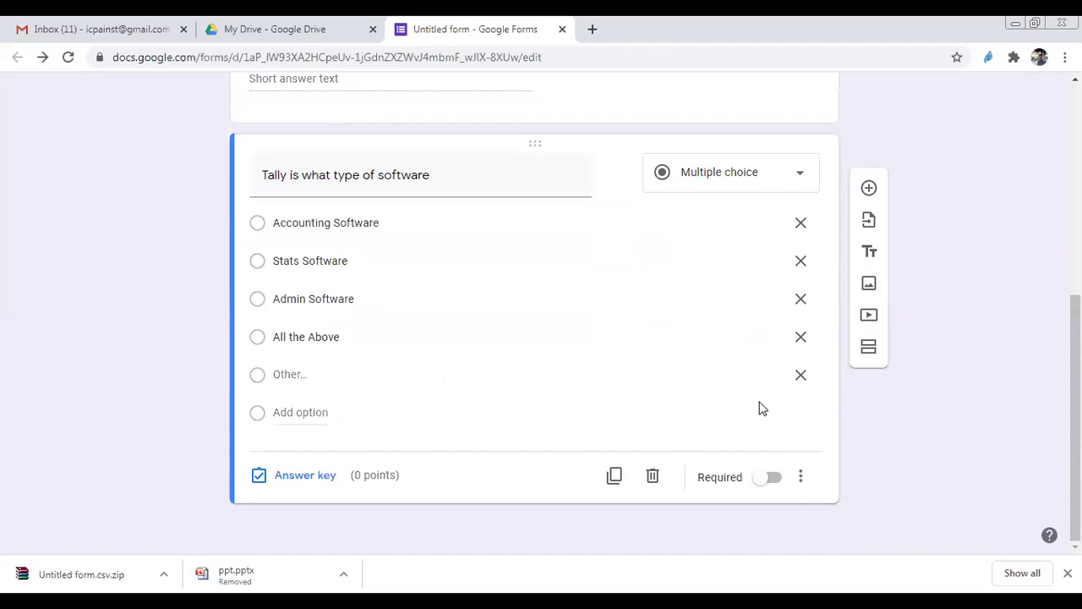
{"action": "left_click", "coordinate": [800, 376]}
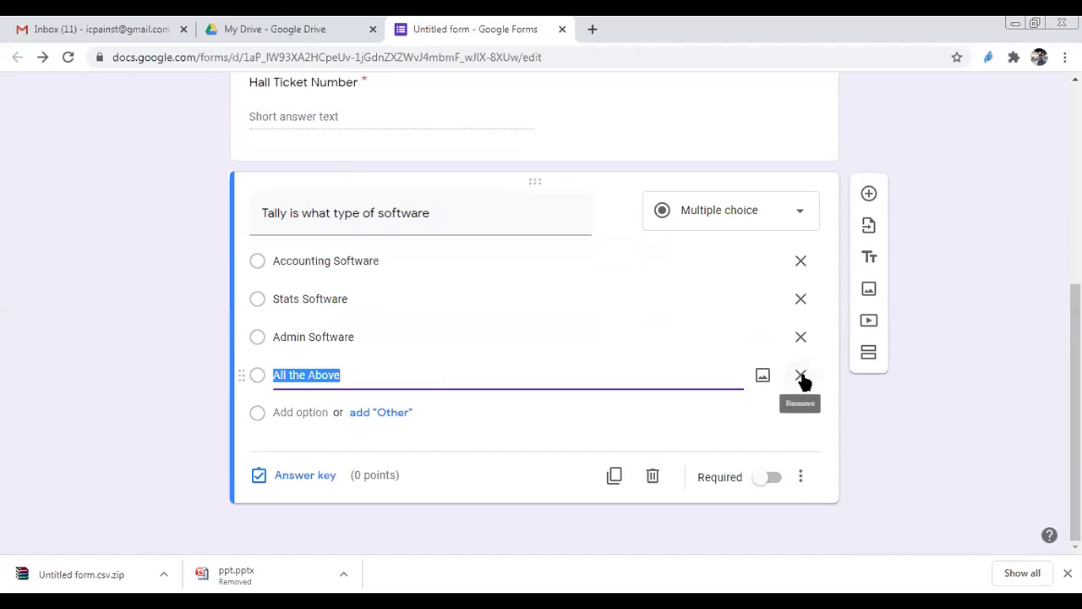
{"action": "left_click", "coordinate": [613, 425]}
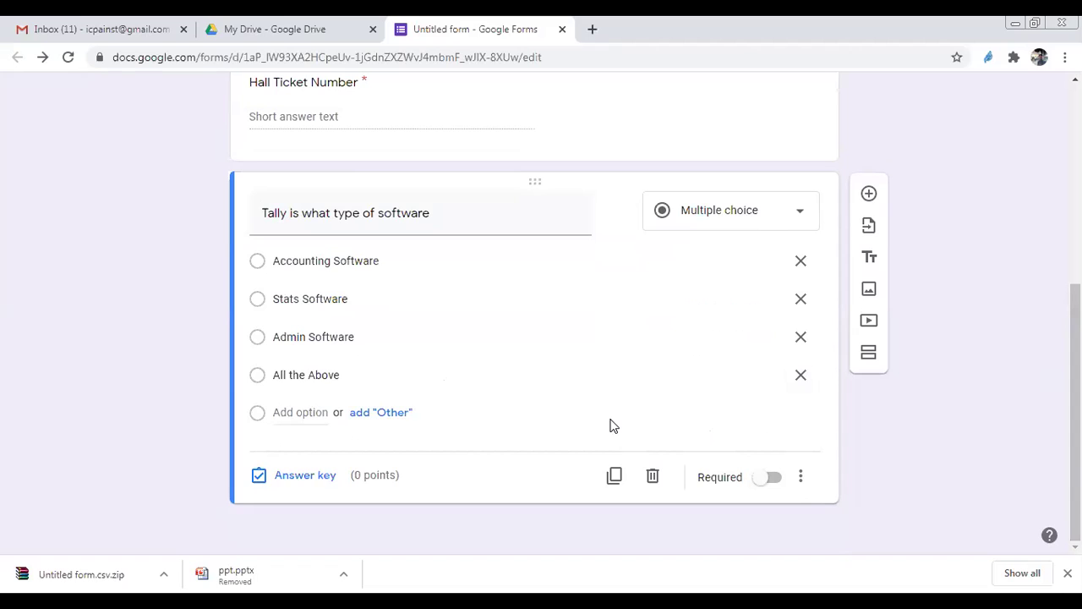
Step: Set the Tally question's answer key to Accounting Software as the correct answer, worth 1 point
{"action": "left_click", "coordinate": [305, 475]}
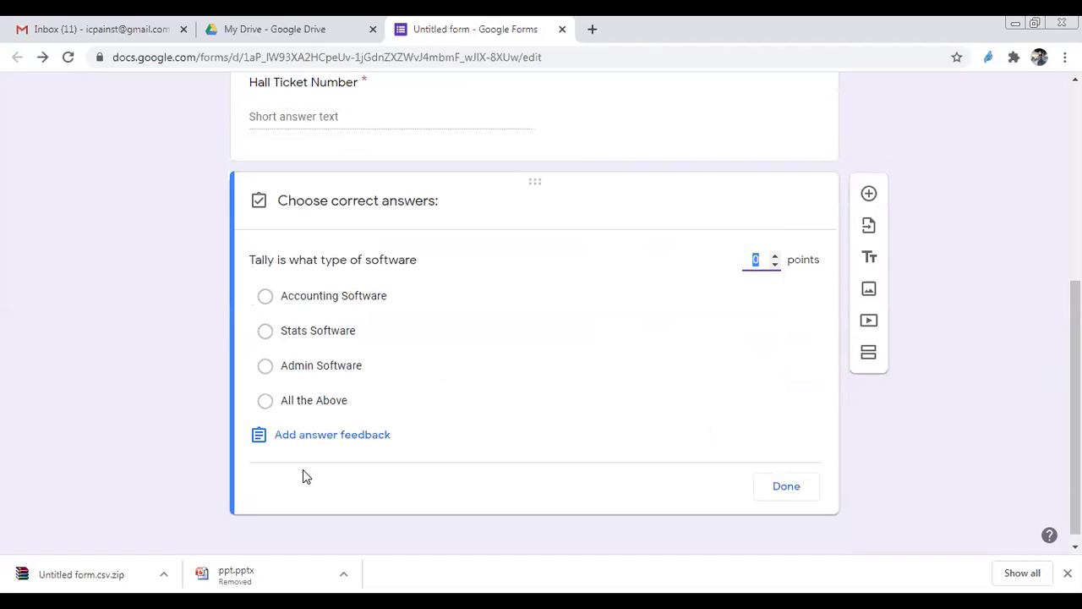
{"action": "left_click", "coordinate": [268, 298]}
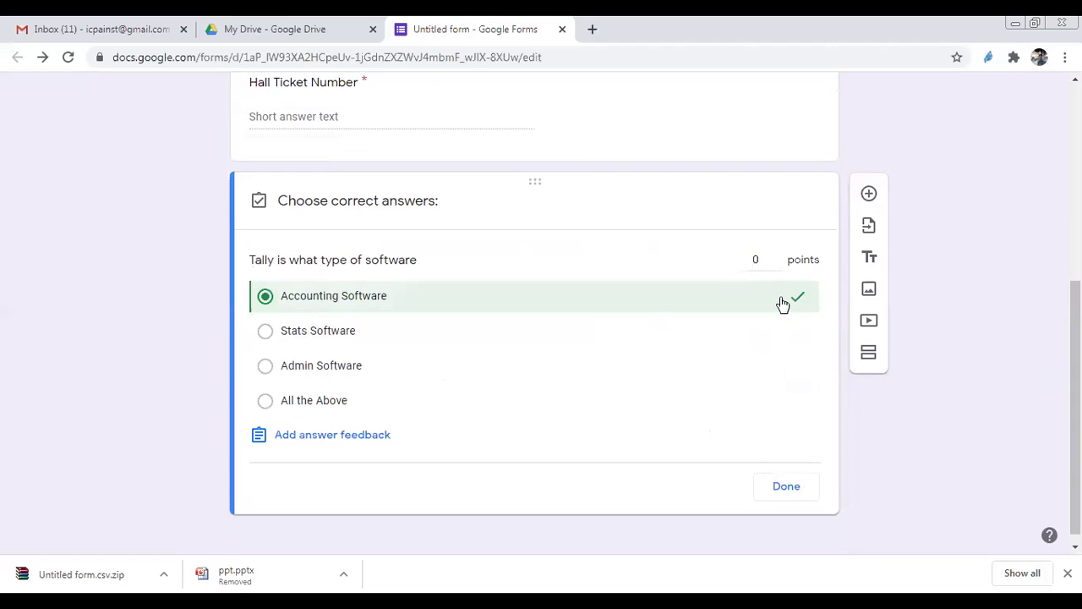
{"action": "left_click", "coordinate": [776, 255]}
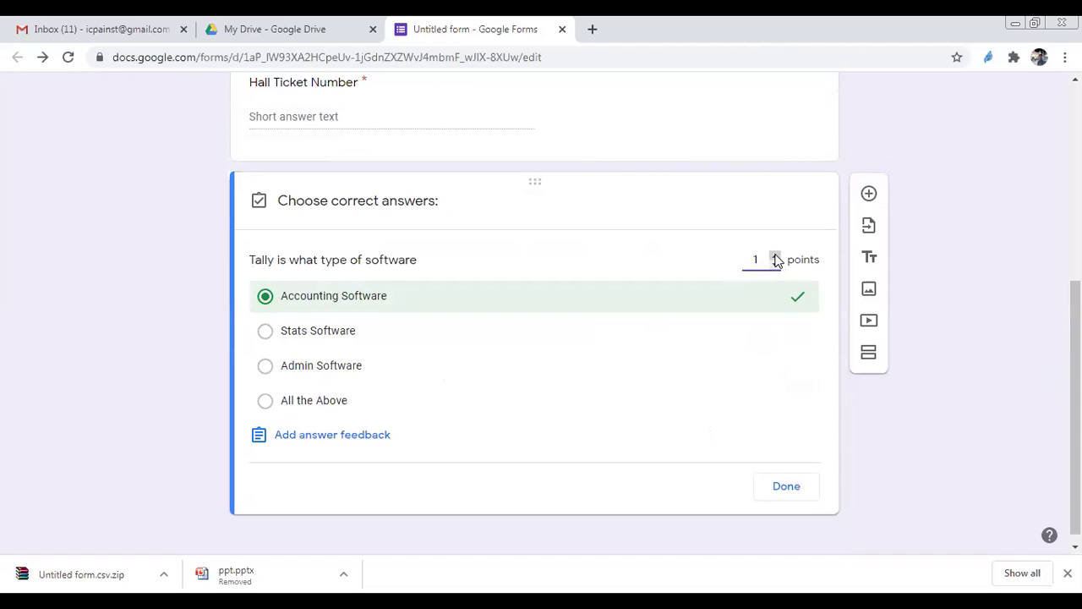
{"action": "left_click", "coordinate": [785, 486]}
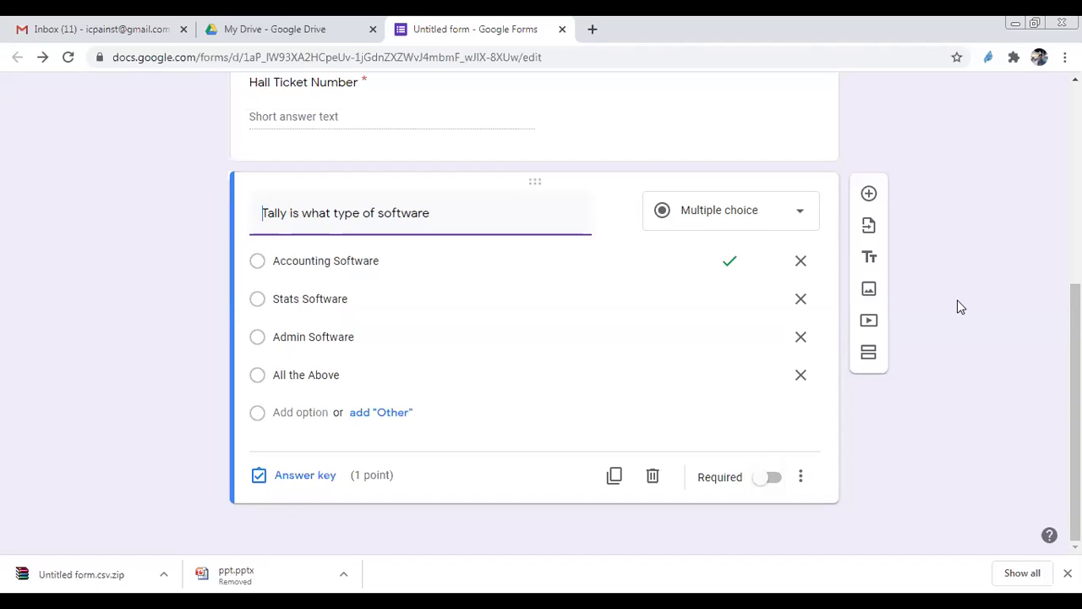
Step: Add a new multiple-choice question titled "Tally is used for H.R services" below the Tally software question
{"action": "left_click", "coordinate": [872, 201]}
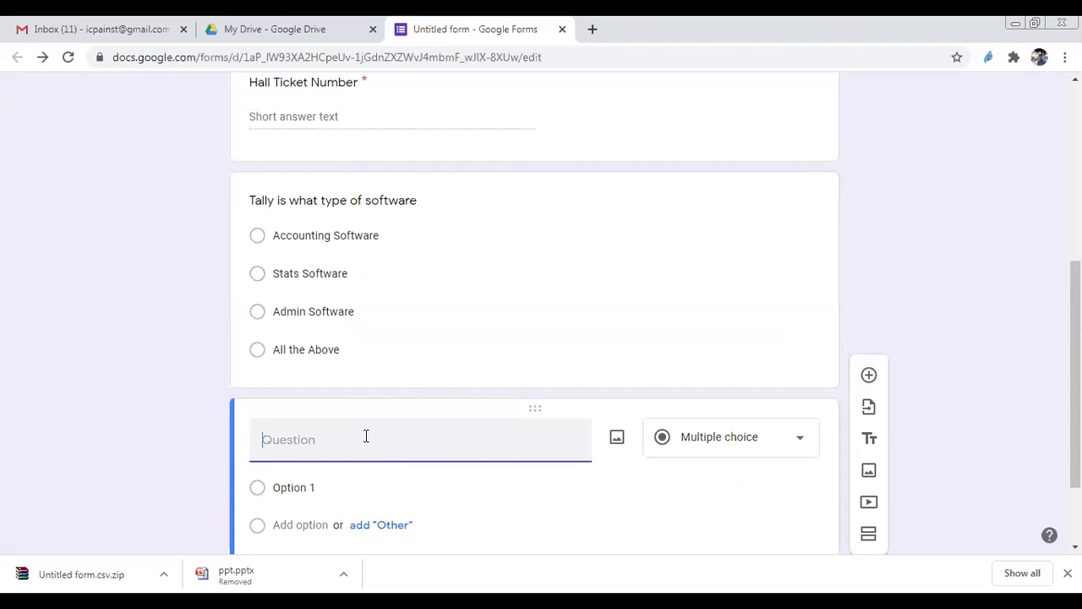
{"action": "type", "text": "Tally is "}
{"action": "type", "text": "used fo"}
{"action": "type", "text": "r He"}
{"action": "type", "text": " services"}
Step: Give the H.R services question the two options True and False
{"action": "left_click", "coordinate": [290, 489]}
{"action": "left_click", "coordinate": [303, 490]}
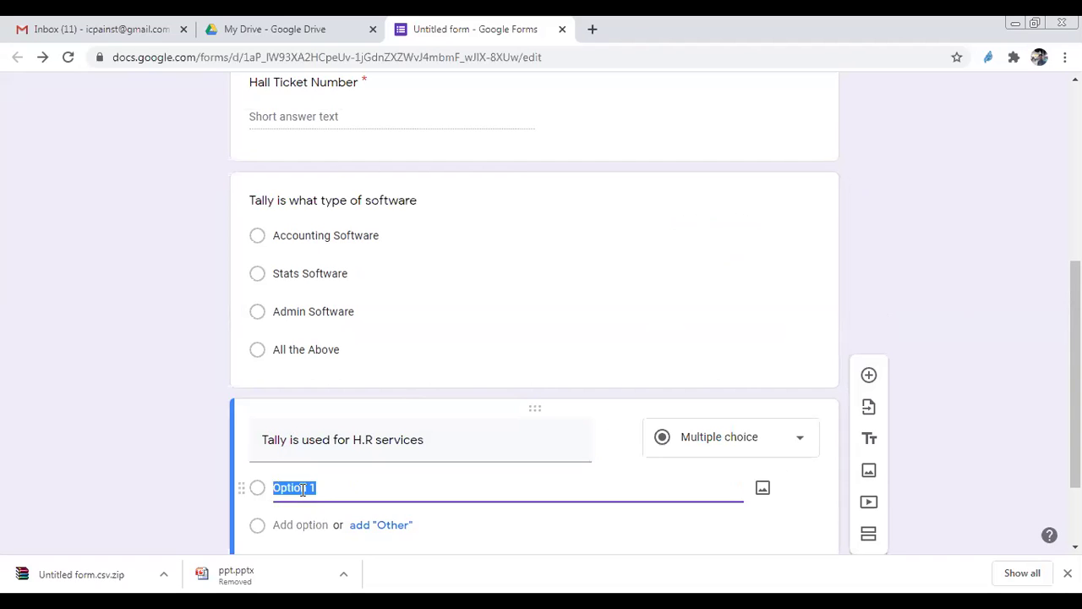
{"action": "type", "text": "True"}
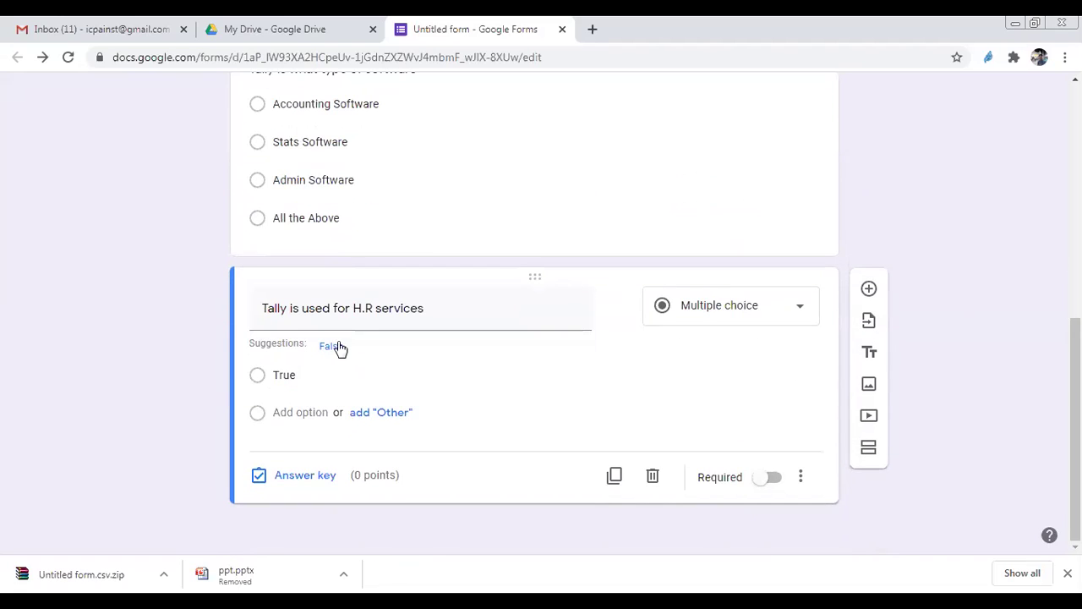
{"action": "left_click", "coordinate": [330, 346]}
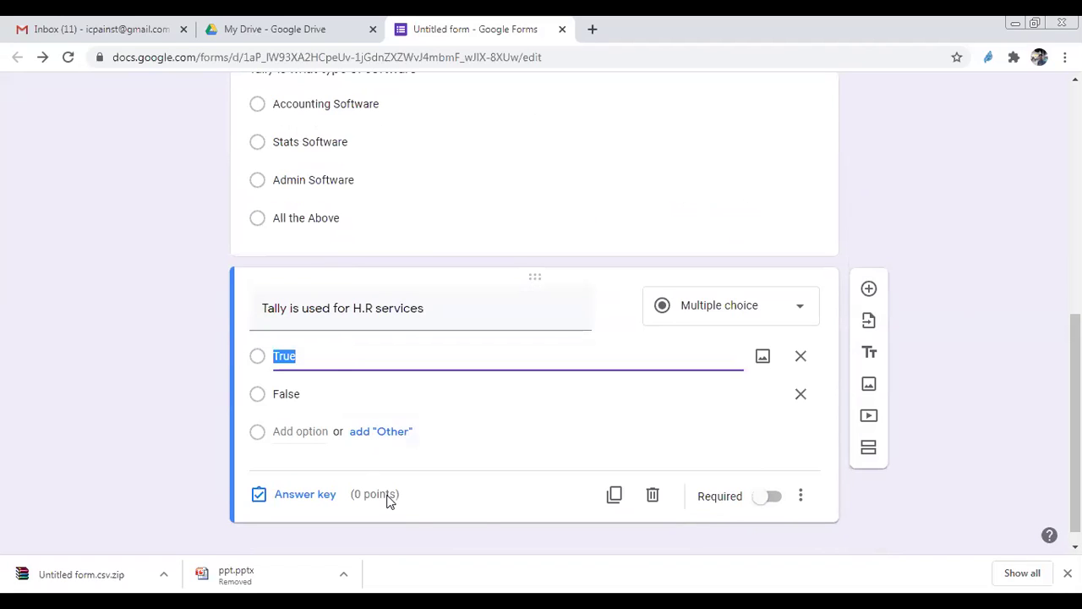
Step: Make the H.R services question required and mark False as its correct answer
{"action": "left_click", "coordinate": [763, 495]}
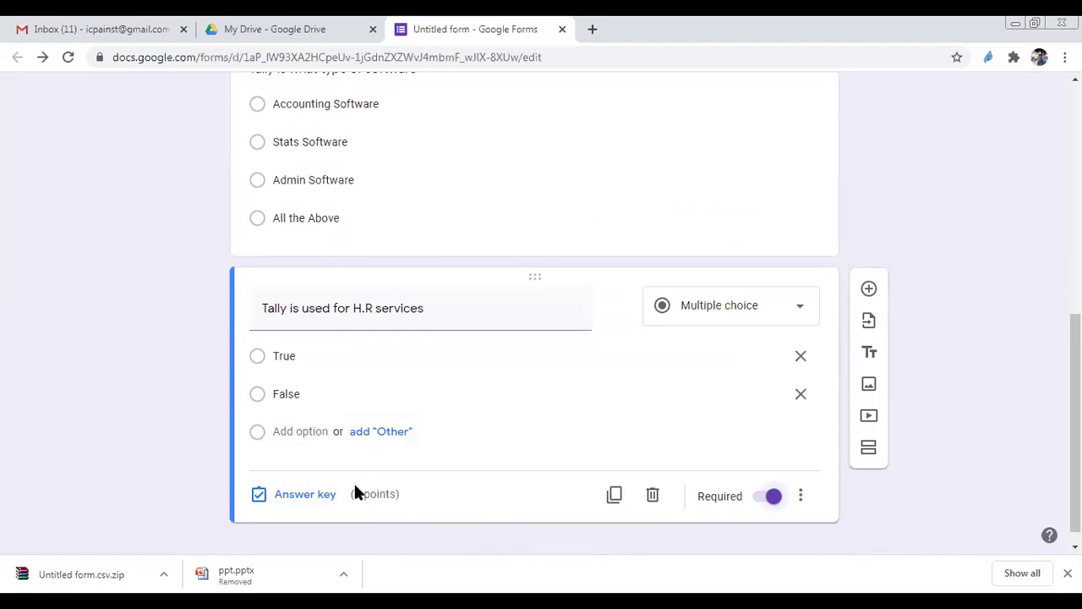
{"action": "left_click", "coordinate": [314, 497]}
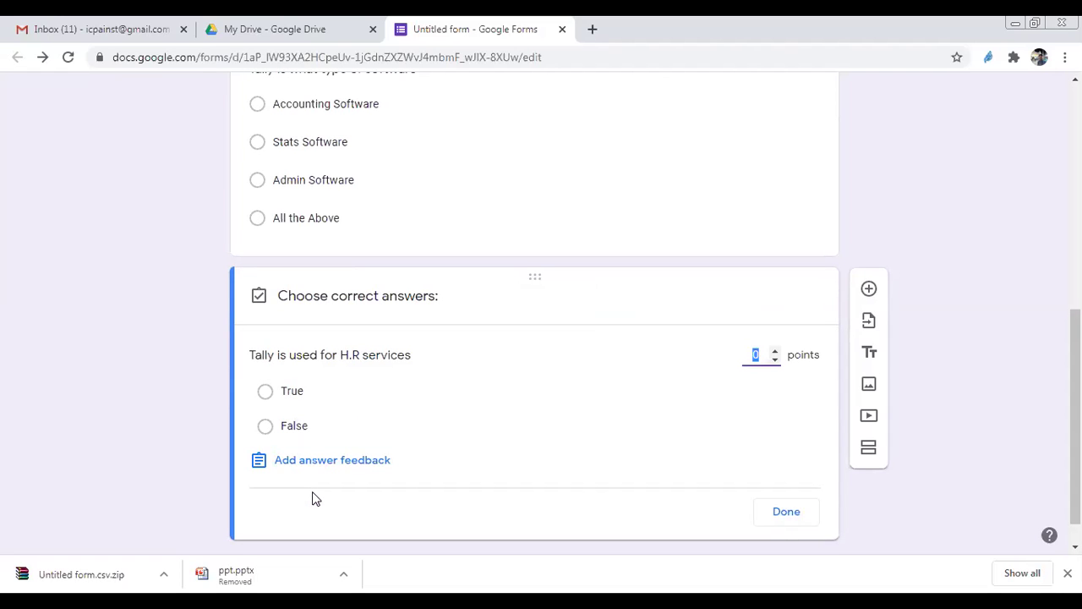
{"action": "left_click", "coordinate": [265, 427]}
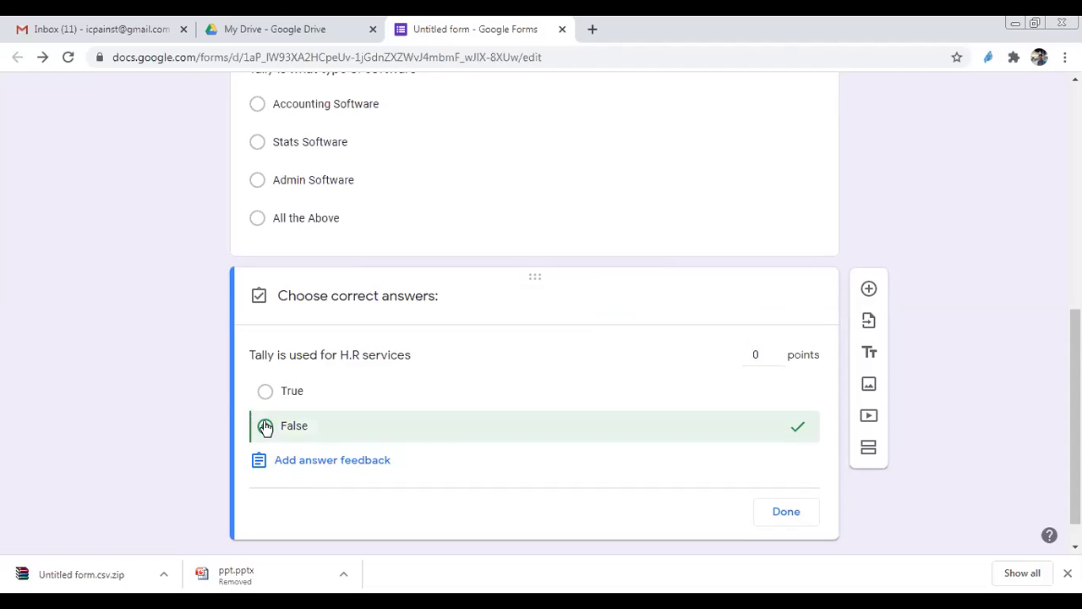
{"action": "left_click", "coordinate": [790, 515]}
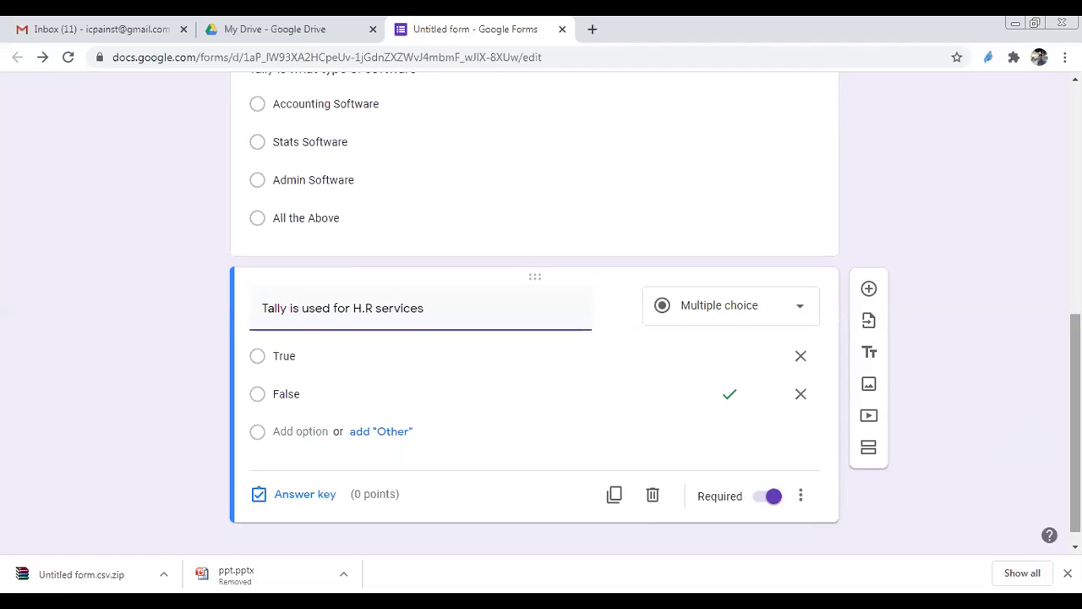
Step: Make the "Tally is what type of software" question required
{"action": "scroll", "coordinate": [691, 463], "scroll_direction": "up", "scroll_amount": 2}
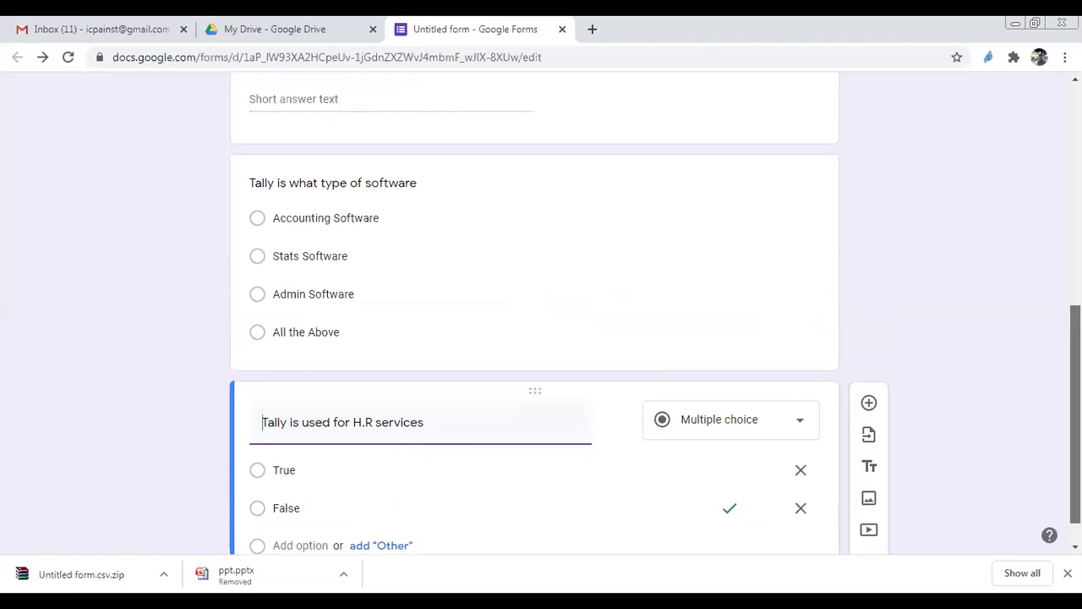
{"action": "left_click", "coordinate": [577, 254]}
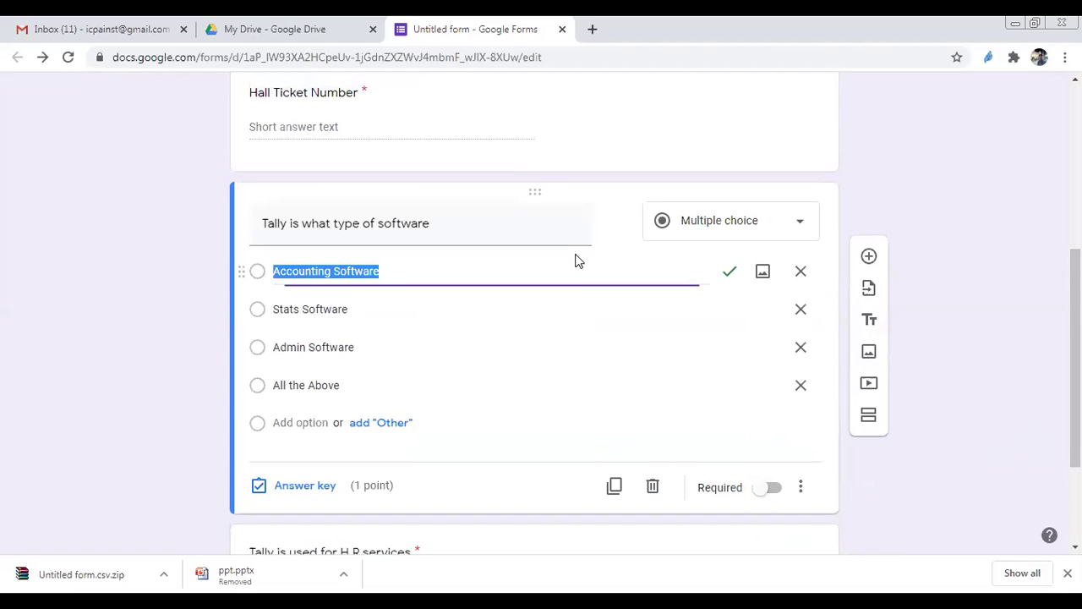
{"action": "left_click", "coordinate": [765, 488]}
Step: Set the H.R services question's answer key to be worth 1 point
{"action": "scroll", "coordinate": [1004, 429], "scroll_direction": "down", "scroll_amount": 2}
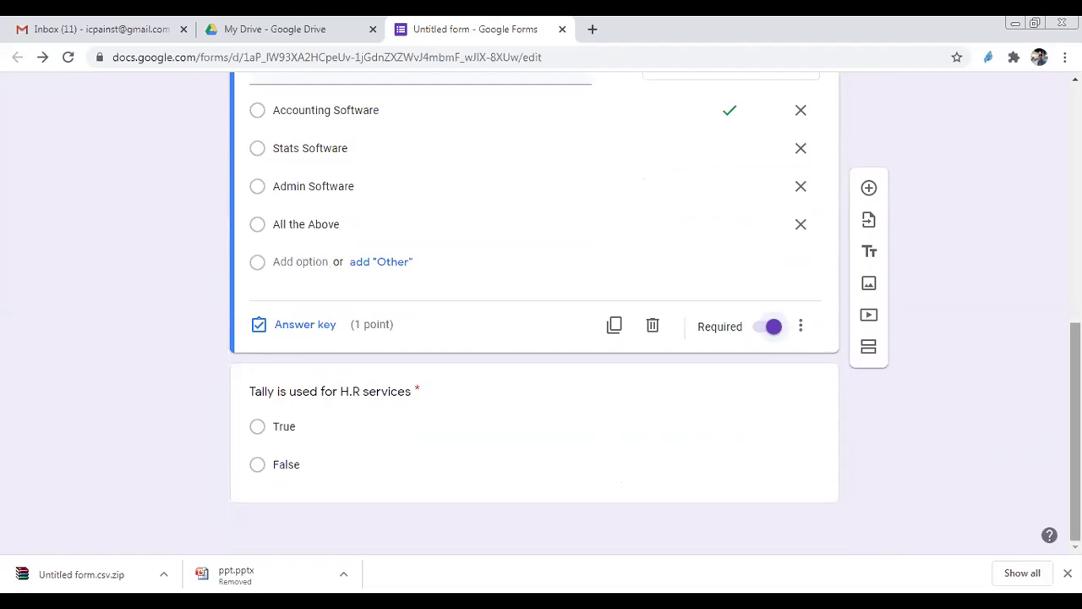
{"action": "scroll", "coordinate": [1075, 431], "scroll_direction": "up", "scroll_amount": 2}
{"action": "scroll", "coordinate": [1076, 431], "scroll_direction": "down", "scroll_amount": 2}
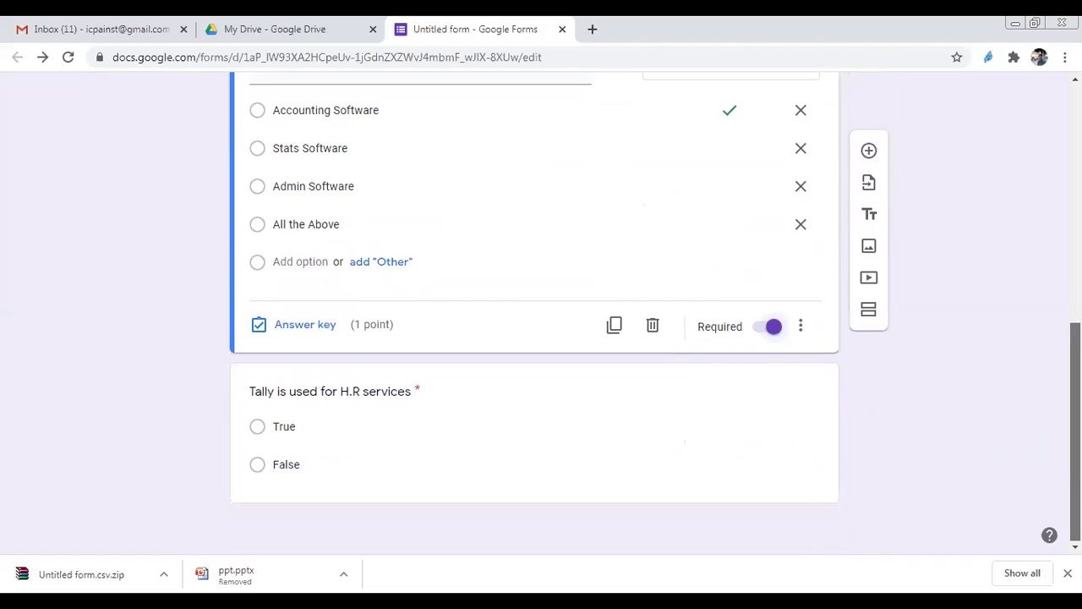
{"action": "left_click", "coordinate": [641, 470]}
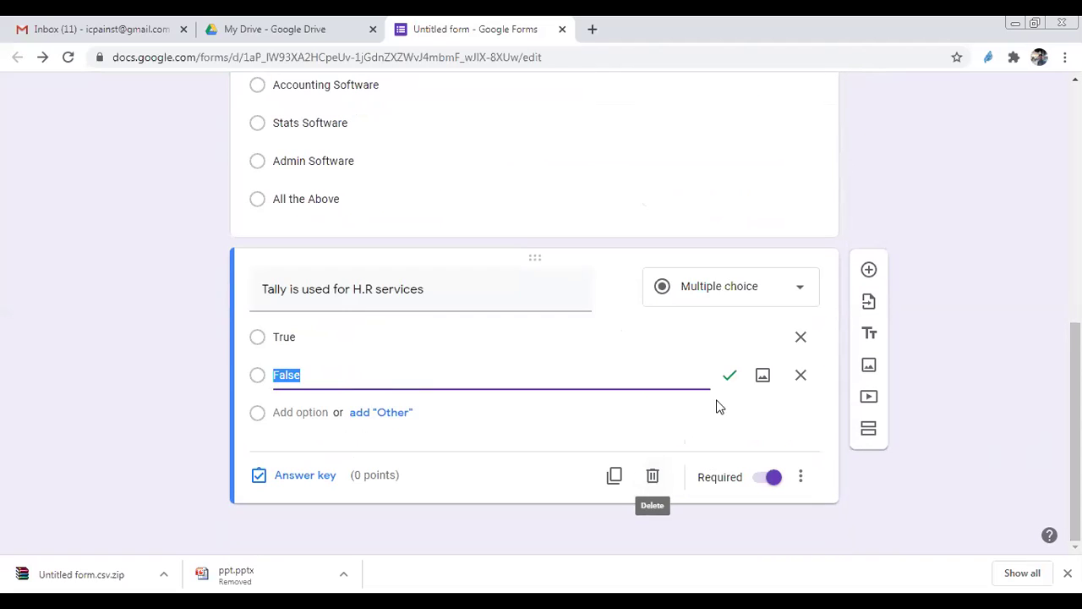
{"action": "left_click", "coordinate": [305, 475]}
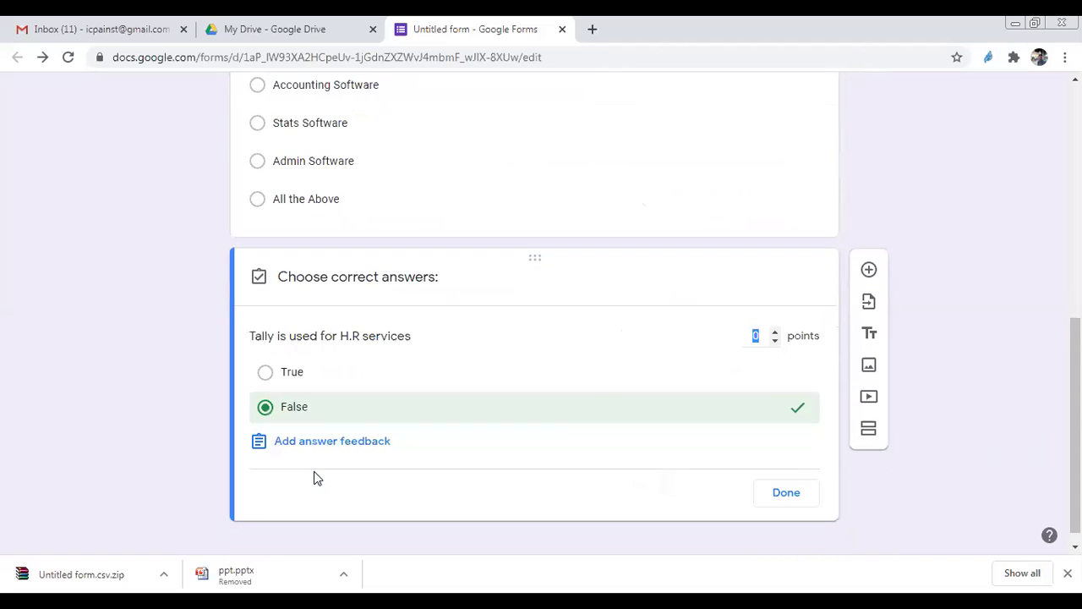
{"action": "left_click", "coordinate": [775, 334]}
{"action": "left_click", "coordinate": [787, 496]}
{"action": "left_click", "coordinate": [786, 494]}
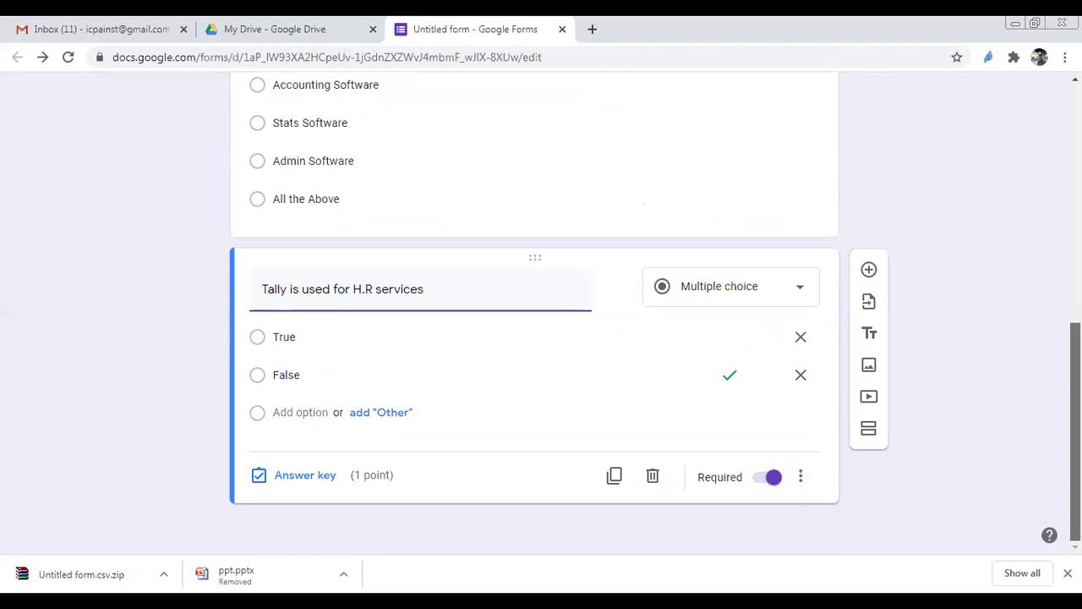
Step: Add another question titled "Tally is used for" after the H.R services question
{"action": "scroll", "coordinate": [541, 313], "scroll_direction": "up", "scroll_amount": 5}
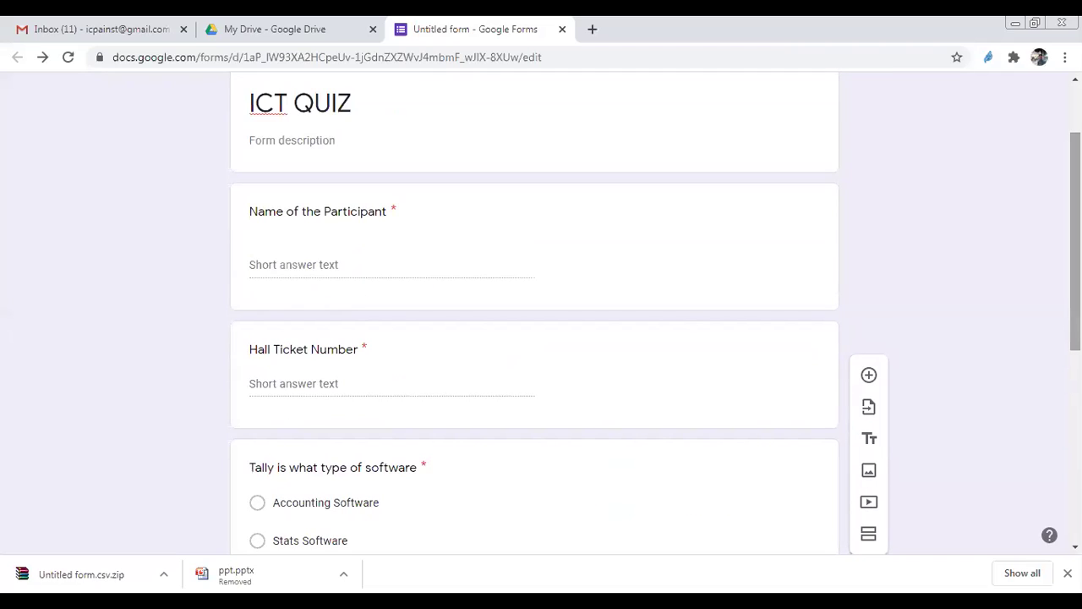
{"action": "scroll", "coordinate": [541, 313], "scroll_direction": "down", "scroll_amount": 5}
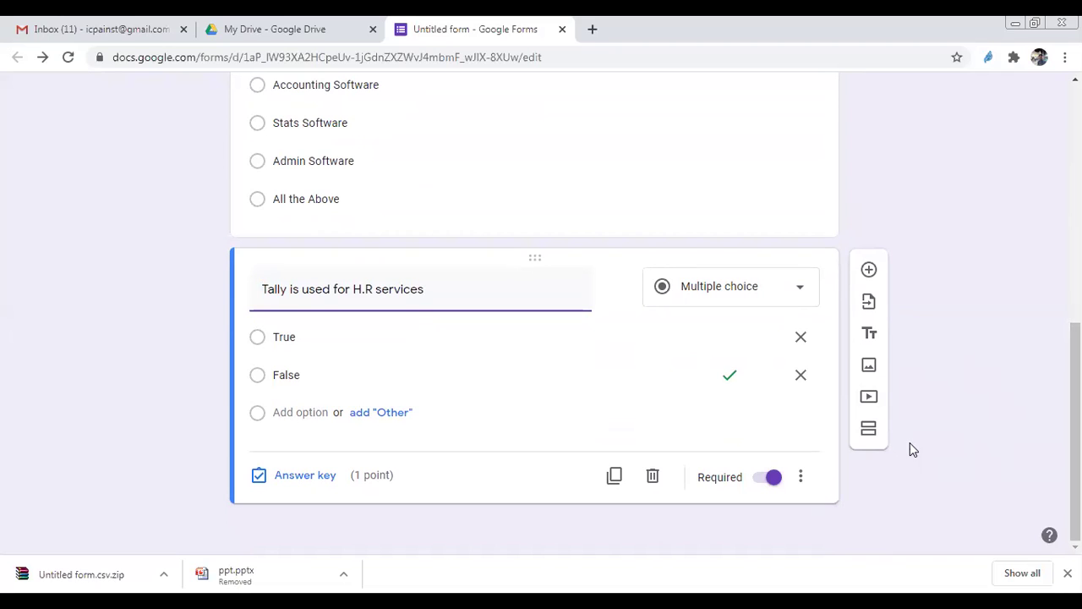
{"action": "left_click", "coordinate": [869, 270]}
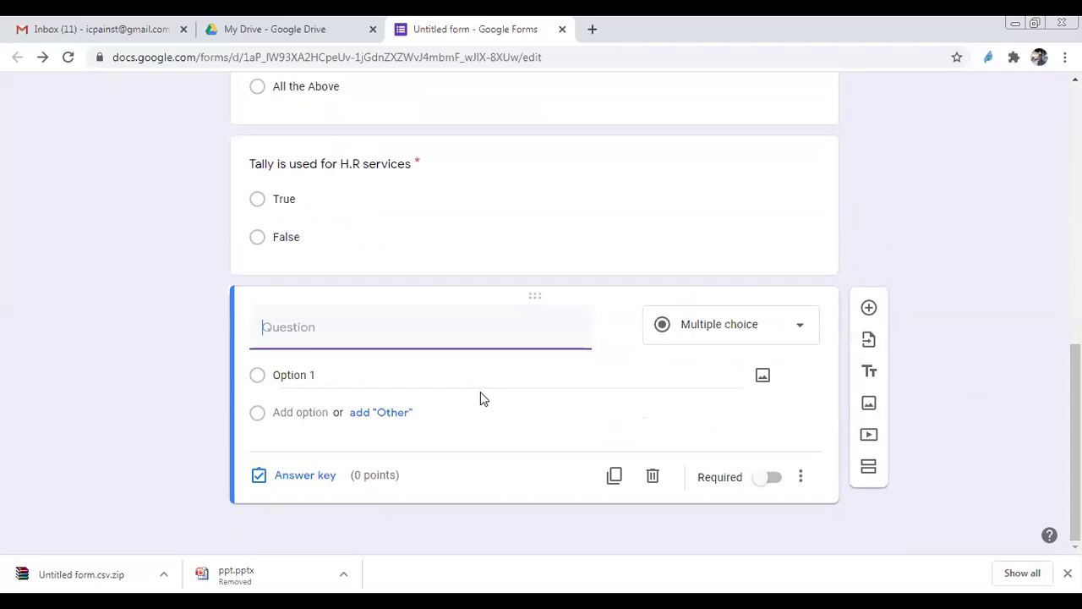
{"action": "type", "text": "?"}
{"action": "key", "text": "BackSpace"}
{"action": "type", "text": "Tally is use f"}
{"action": "key", "text": "BackSpace"}
{"action": "key", "text": "BackSpace"}
{"action": "type", "text": "d for"}
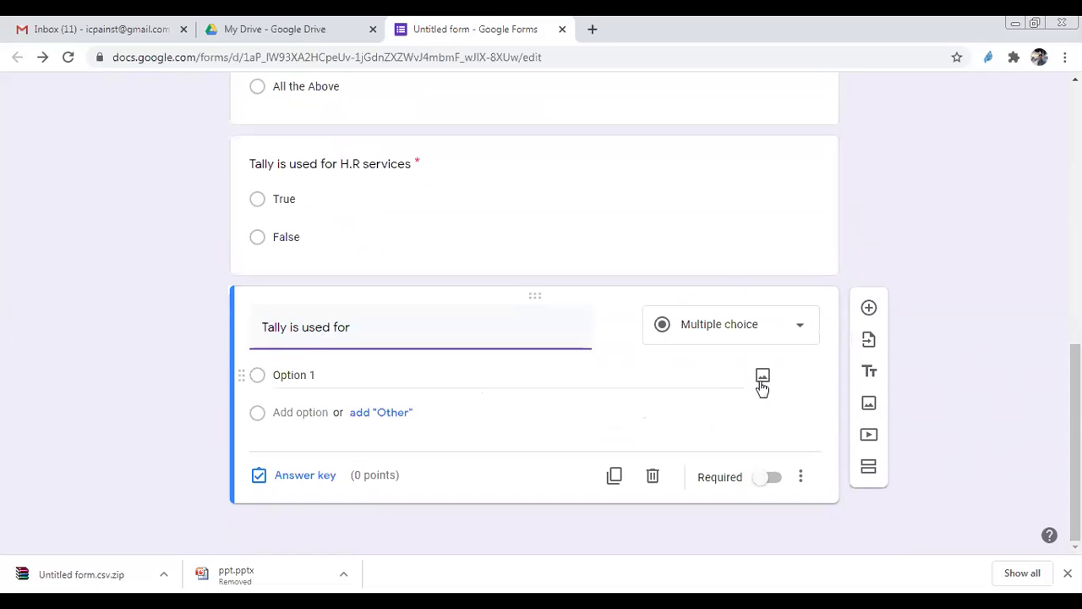
Step: Change the type of the "Tally is used for" question to Multiple choice grid
{"action": "left_click", "coordinate": [800, 327]}
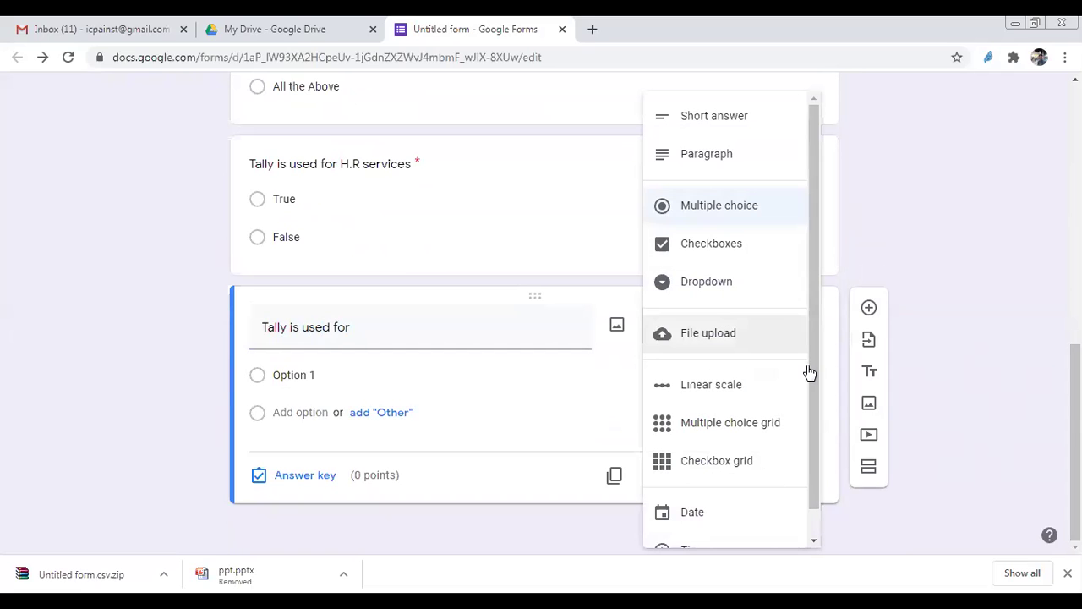
{"action": "left_click_drag", "start_coordinate": [809, 371], "coordinate": [813, 470]}
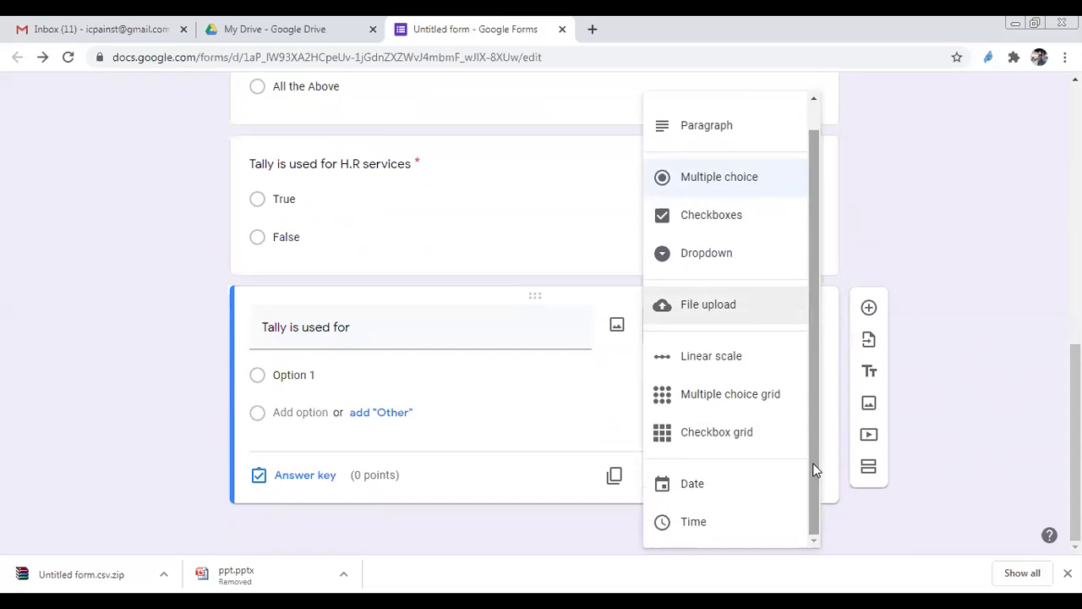
{"action": "left_click", "coordinate": [743, 406]}
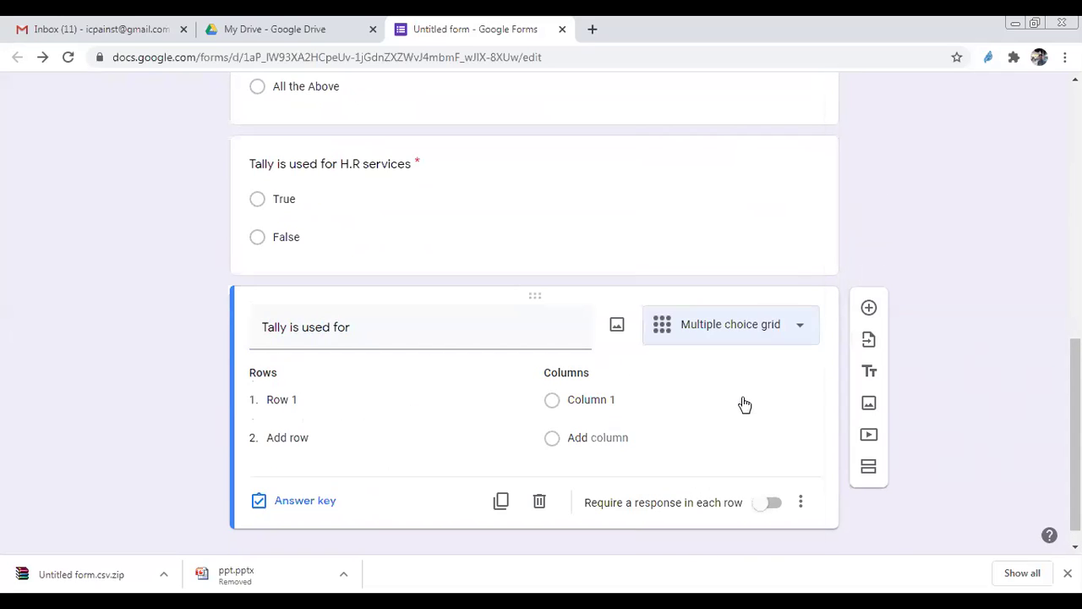
Step: Name the grid's first row "Accounting" and its first column "Office"
{"action": "left_click", "coordinate": [470, 399]}
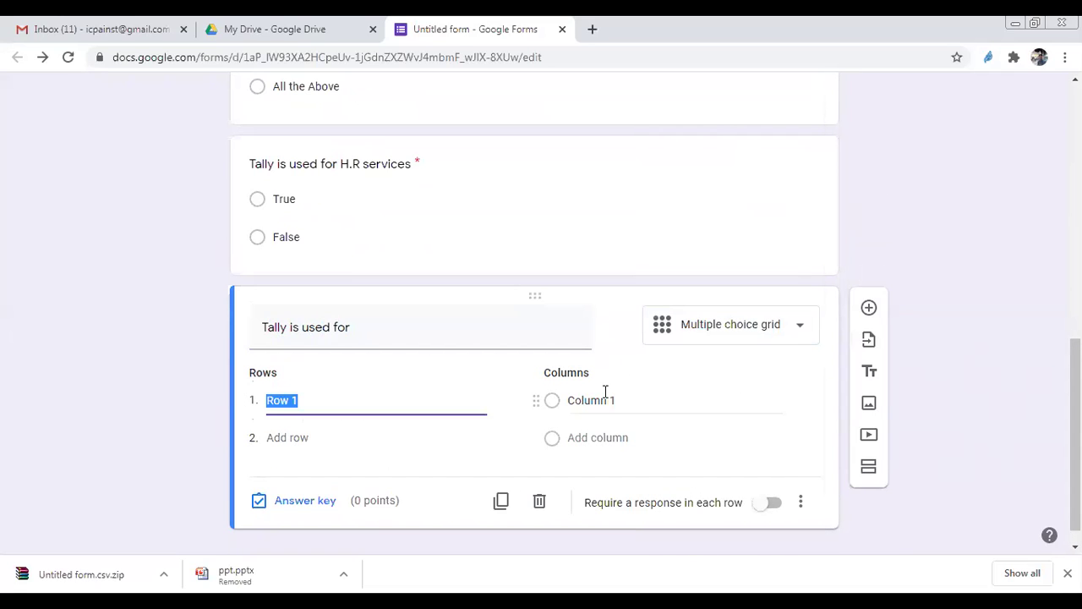
{"action": "left_click", "coordinate": [363, 406]}
{"action": "key", "text": "BackSpace"}
{"action": "key", "text": "BackSpace"}
{"action": "key", "text": "BackSpace"}
{"action": "type", "text": "Accounting"}
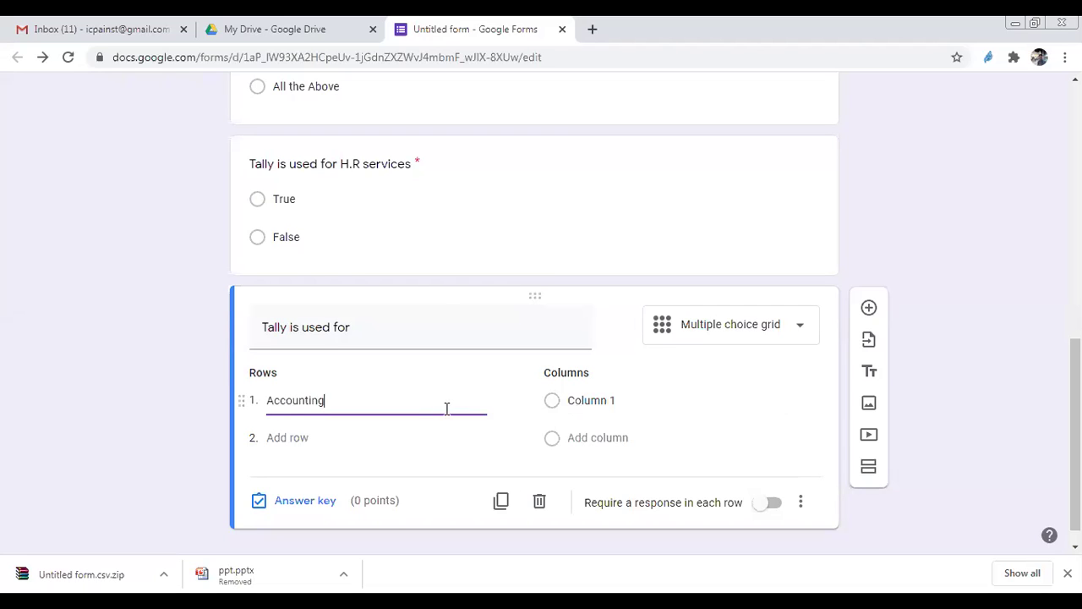
{"action": "left_click", "coordinate": [616, 404]}
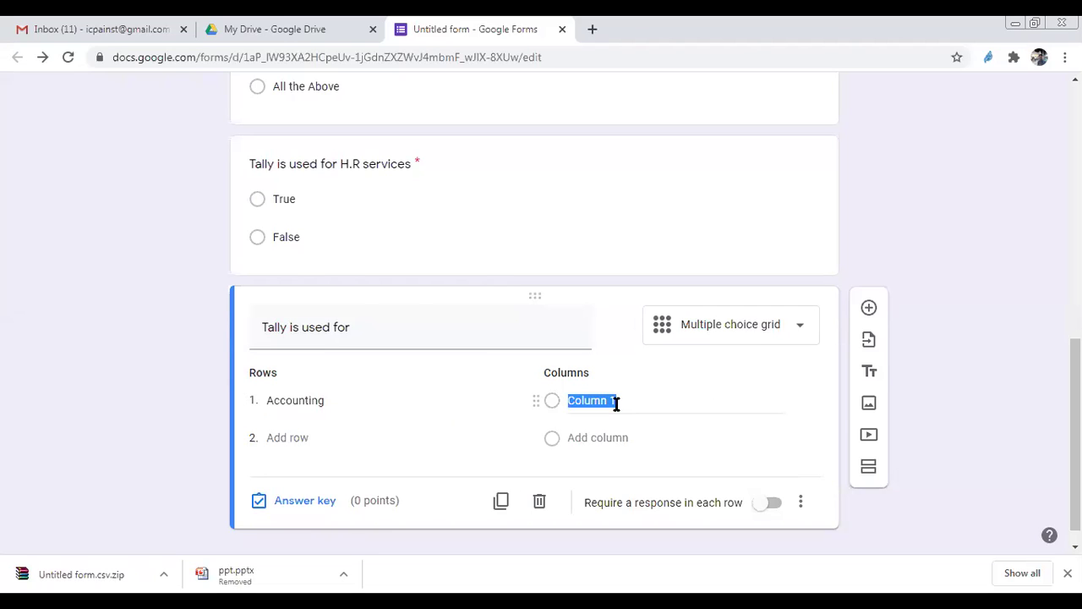
{"action": "type", "text": "Office"}
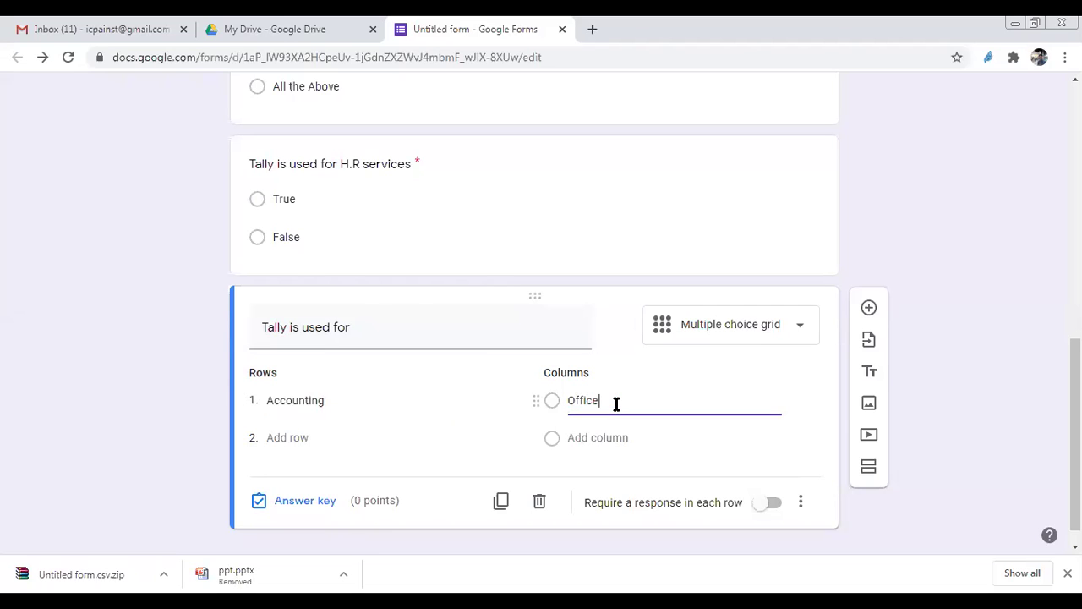
Step: Add "Manufacturing" as the grid's second row and "Factories" as its second column
{"action": "left_click", "coordinate": [303, 438]}
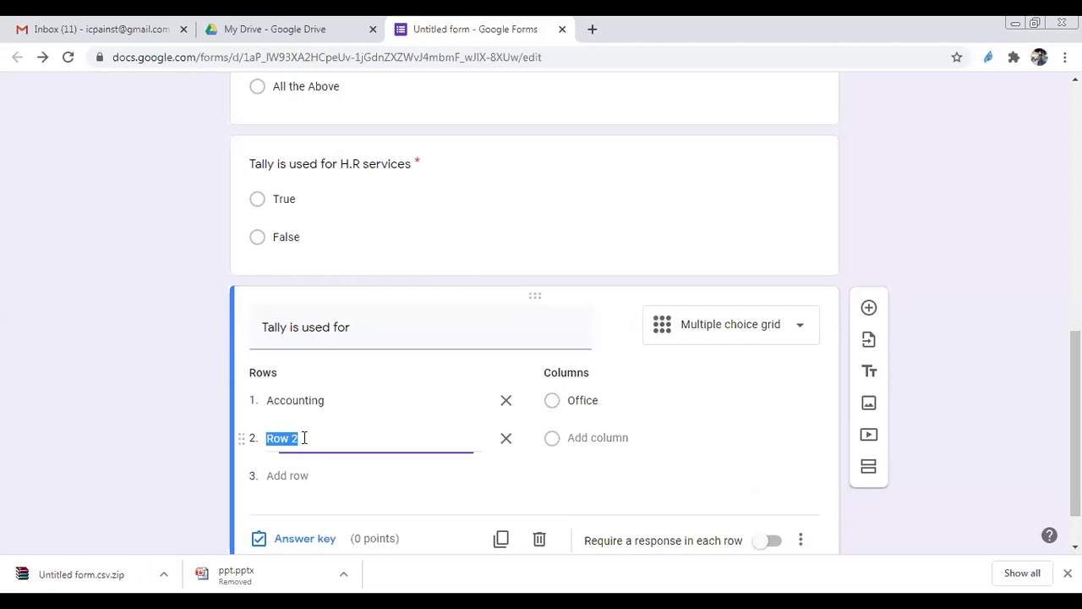
{"action": "type", "text": "Manufacturing"}
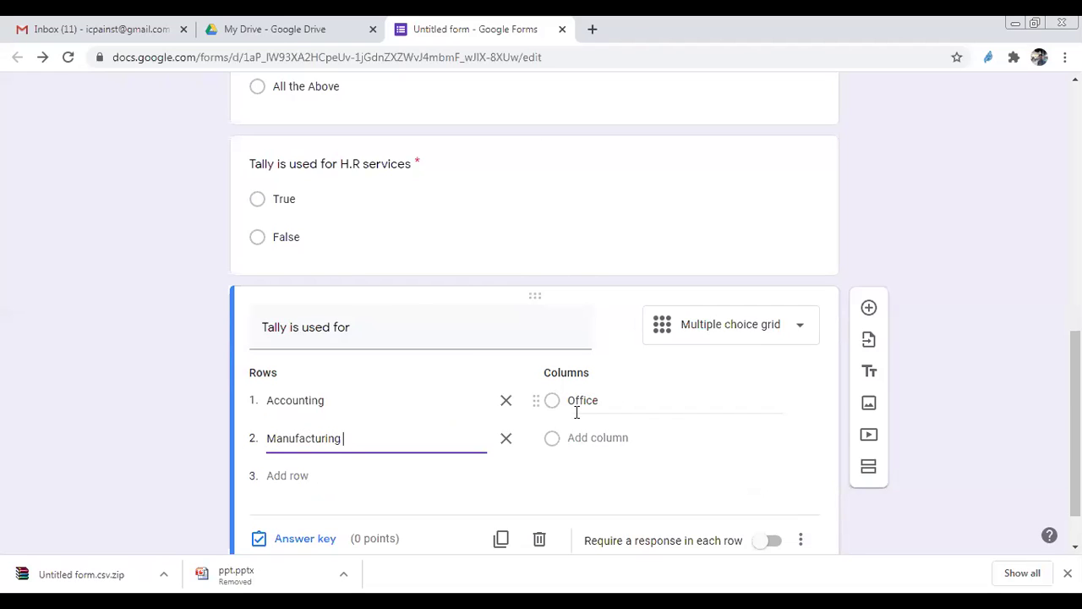
{"action": "left_click", "coordinate": [553, 441]}
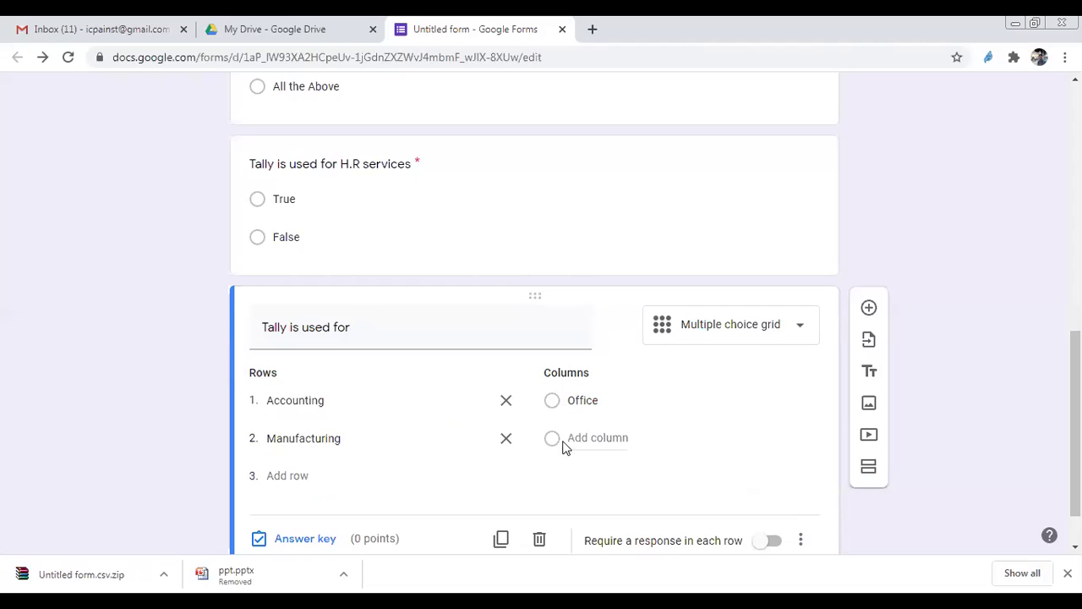
{"action": "left_click", "coordinate": [585, 445]}
{"action": "type", "text": "Factories"}
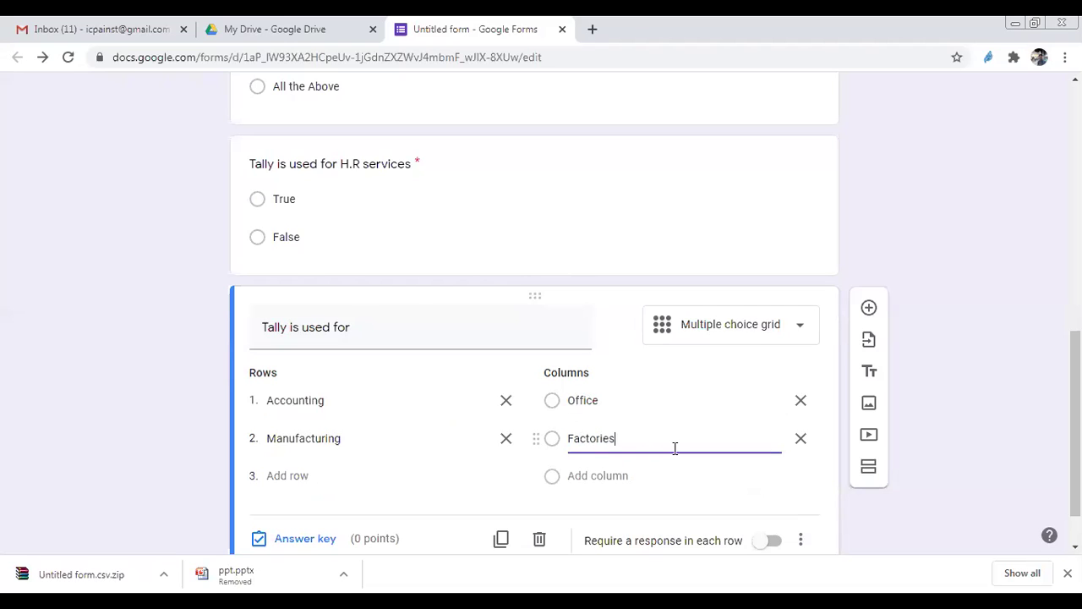
{"action": "left_click", "coordinate": [1051, 398]}
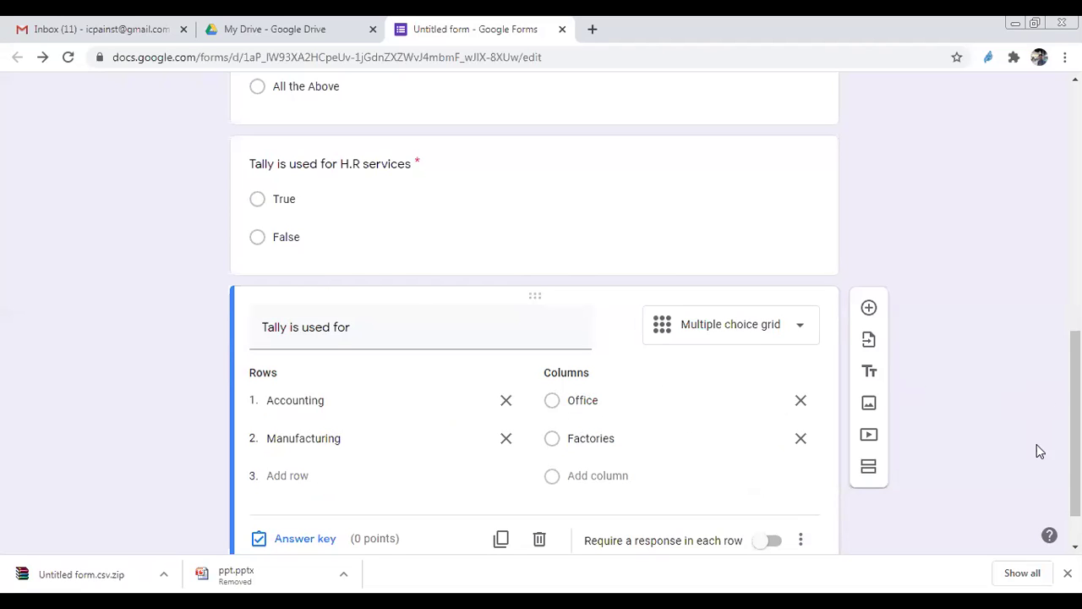
Step: Set the grid's answer key to Office for Accounting and Factories for Manufacturing, each worth 1 point
{"action": "scroll", "coordinate": [1074, 456], "scroll_direction": "down", "scroll_amount": 1}
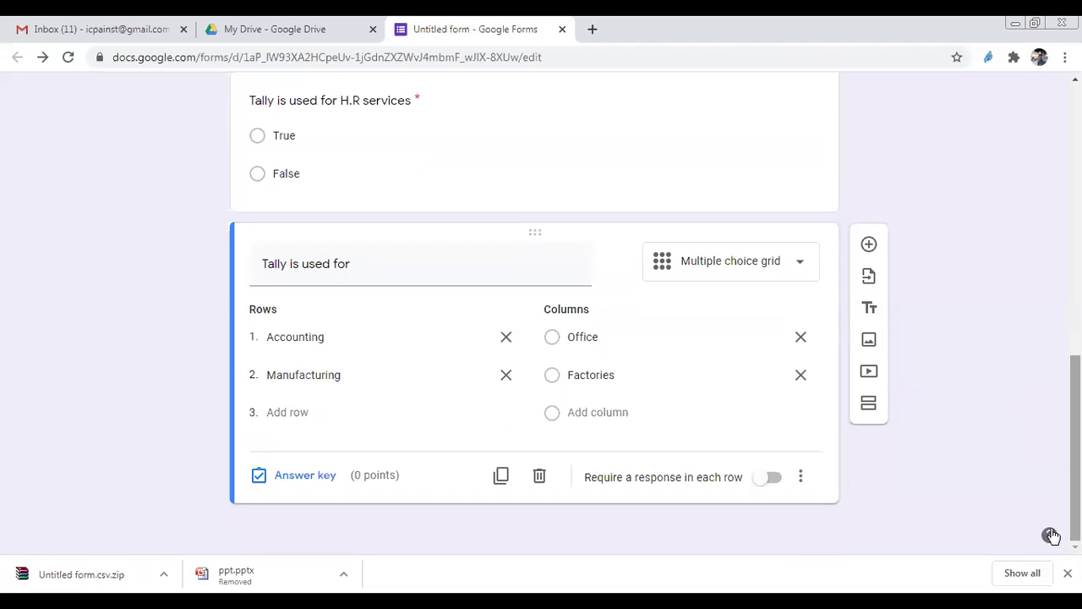
{"action": "left_click", "coordinate": [314, 475]}
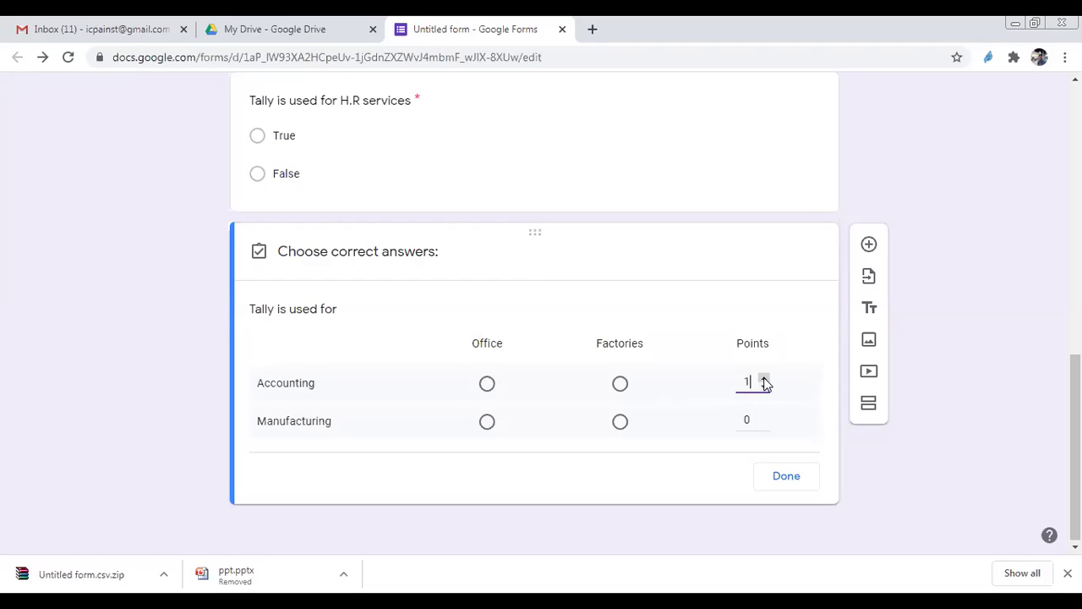
{"action": "left_click", "coordinate": [487, 384]}
{"action": "left_click", "coordinate": [620, 422]}
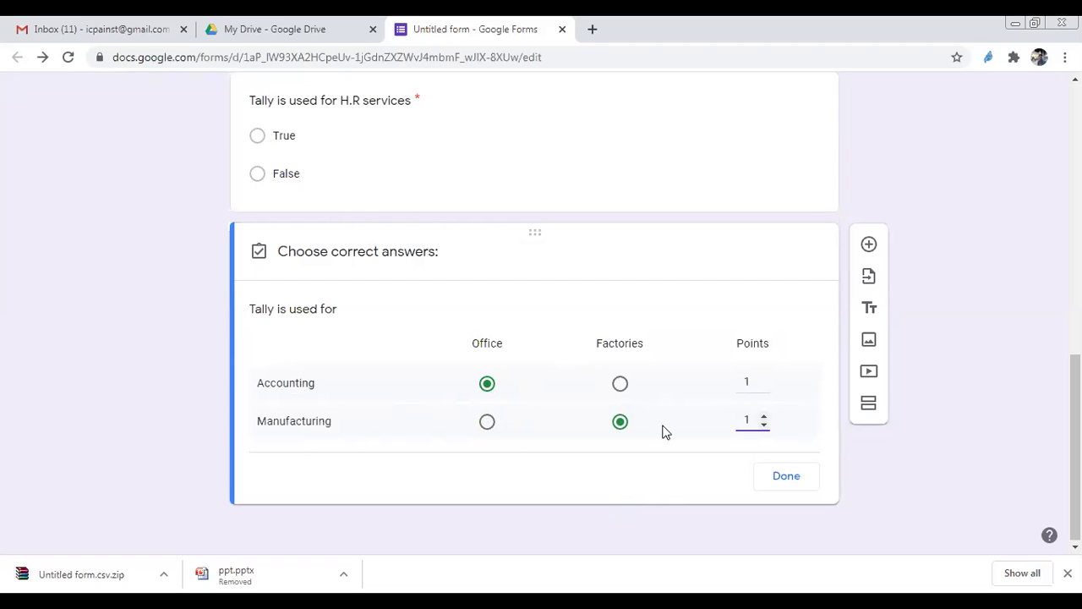
{"action": "left_click", "coordinate": [788, 478]}
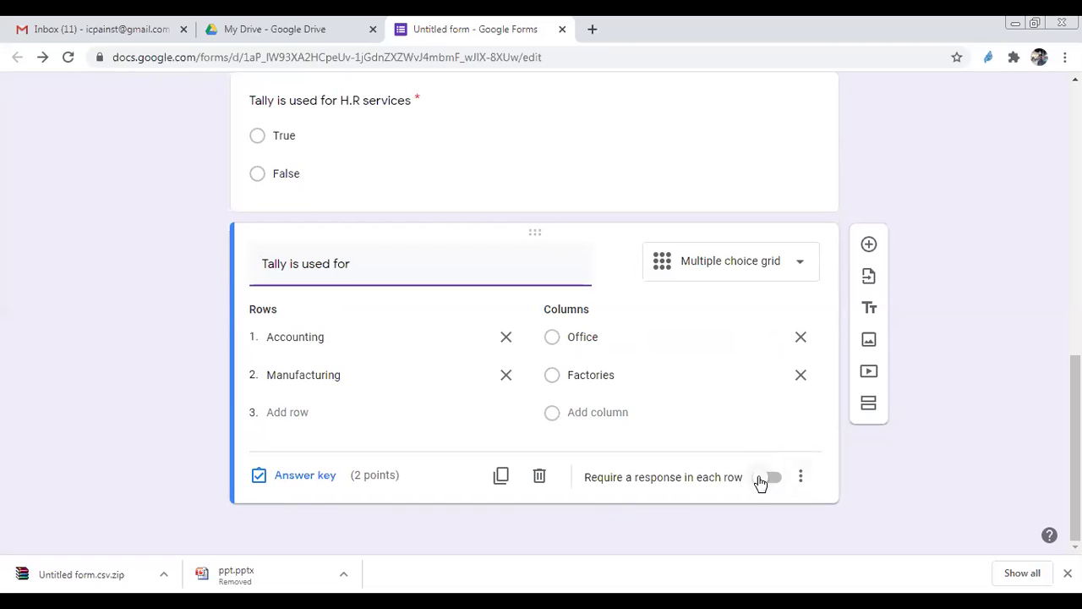
Step: Require a response in each row of the "Tally is used for" grid question
{"action": "left_click", "coordinate": [761, 481]}
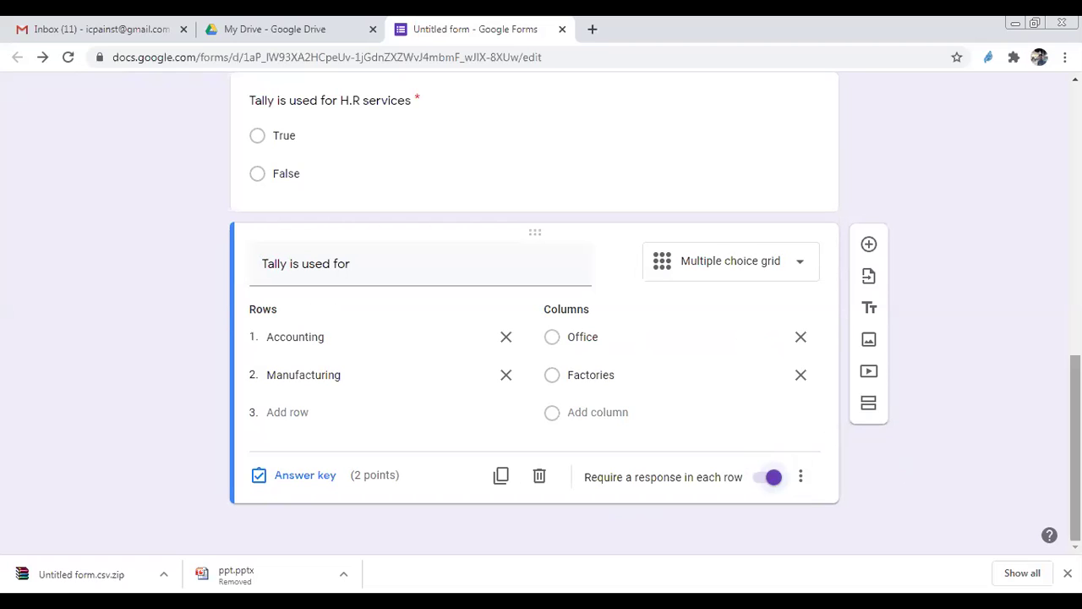
Step: Preview the ICT QUIZ as a respondent, review all its questions down to the grid, and close the preview
{"action": "left_click_drag", "start_coordinate": [1075, 448], "coordinate": [1076, 176]}
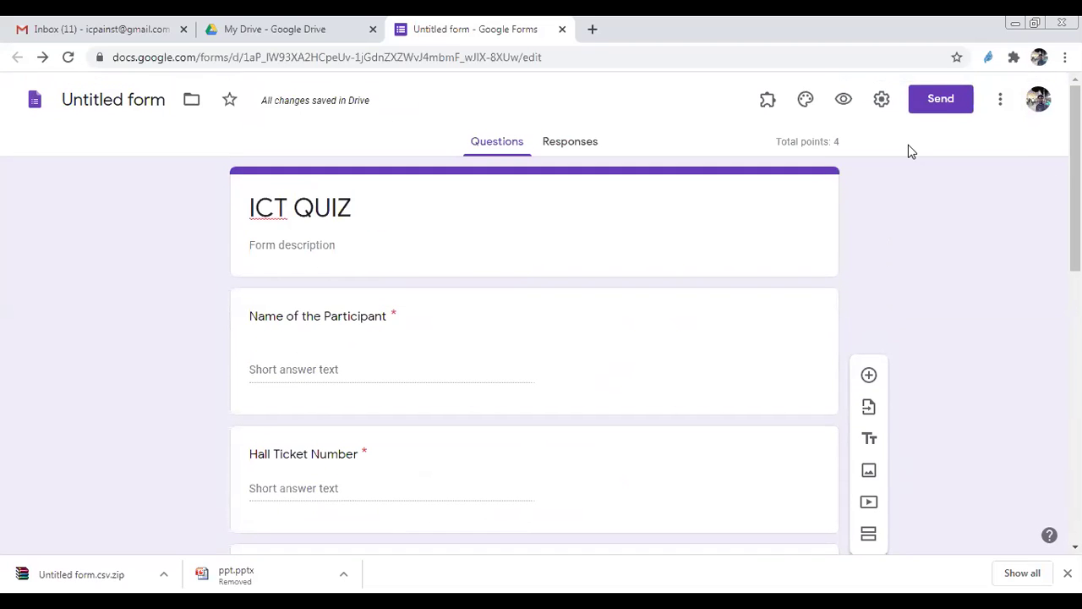
{"action": "left_click", "coordinate": [844, 101]}
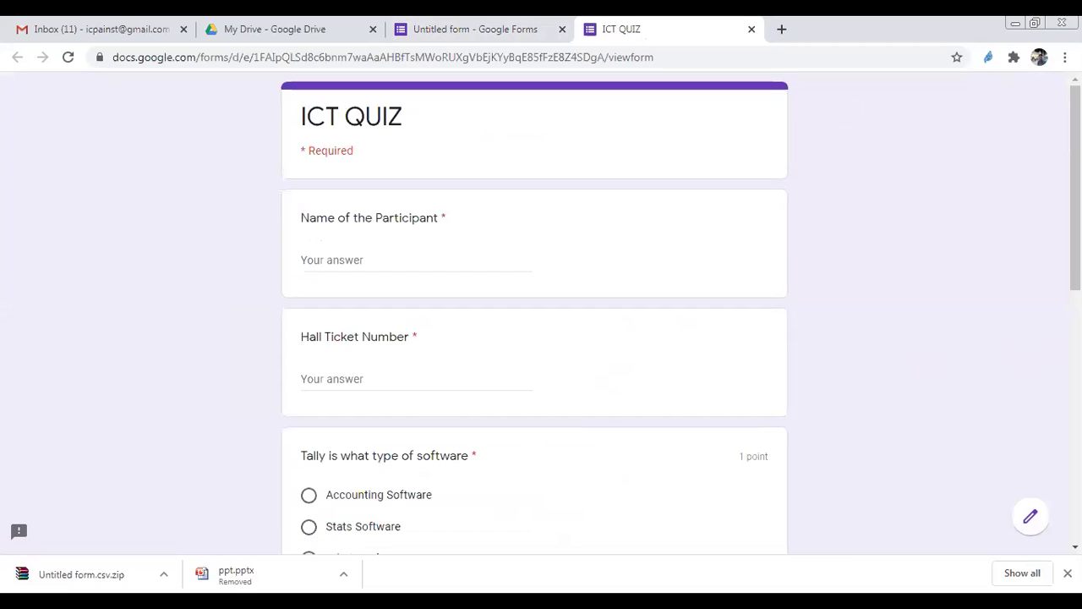
{"action": "scroll", "coordinate": [541, 322], "scroll_direction": "down", "scroll_amount": 3}
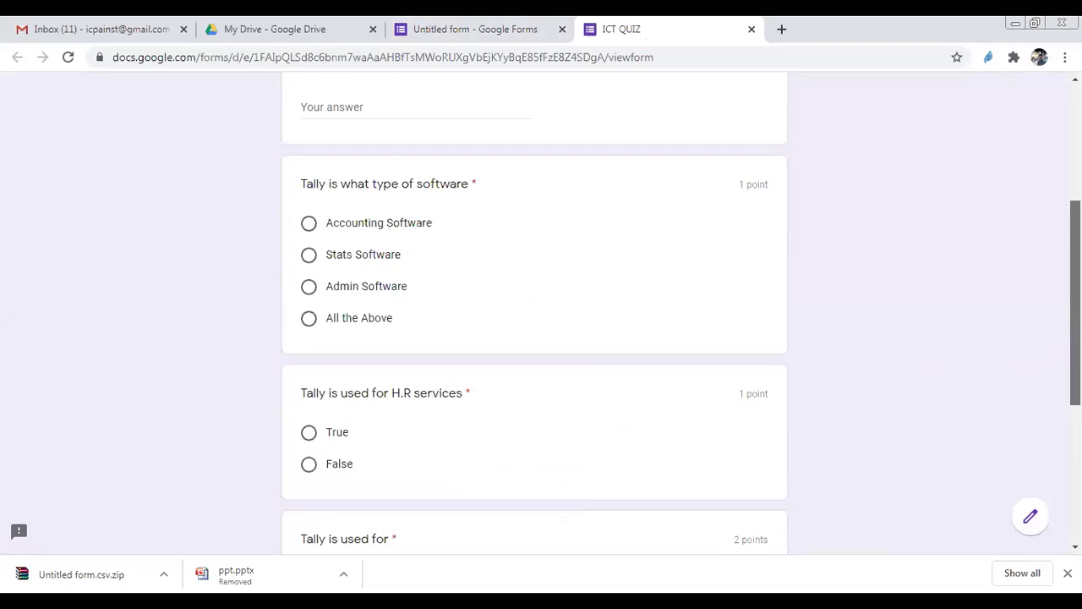
{"action": "scroll", "coordinate": [541, 321], "scroll_direction": "down", "scroll_amount": 3}
{"action": "scroll", "coordinate": [541, 322], "scroll_direction": "up", "scroll_amount": 6}
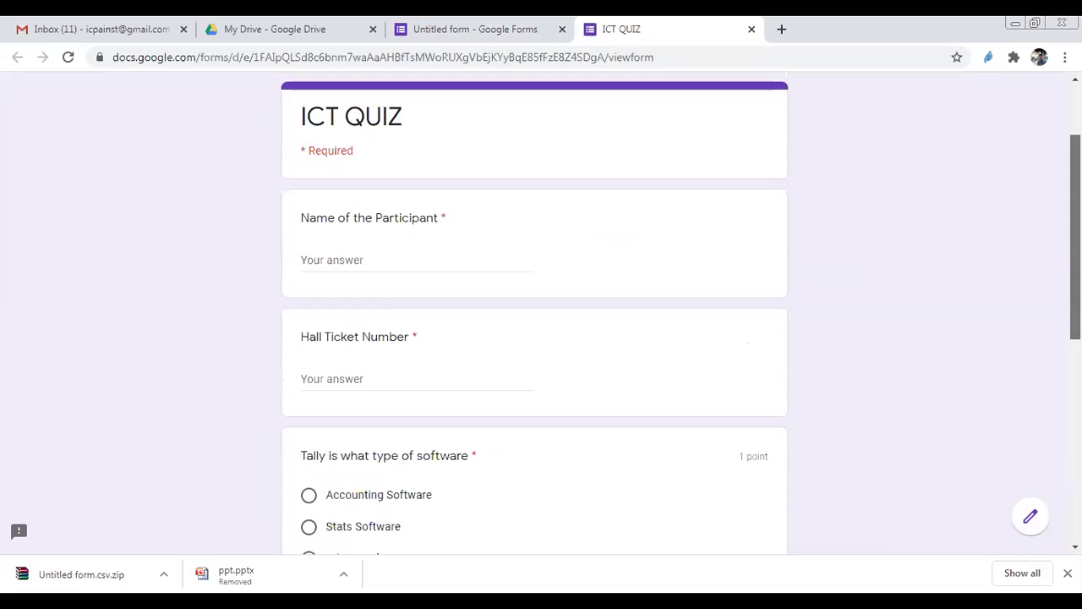
{"action": "left_click", "coordinate": [750, 31]}
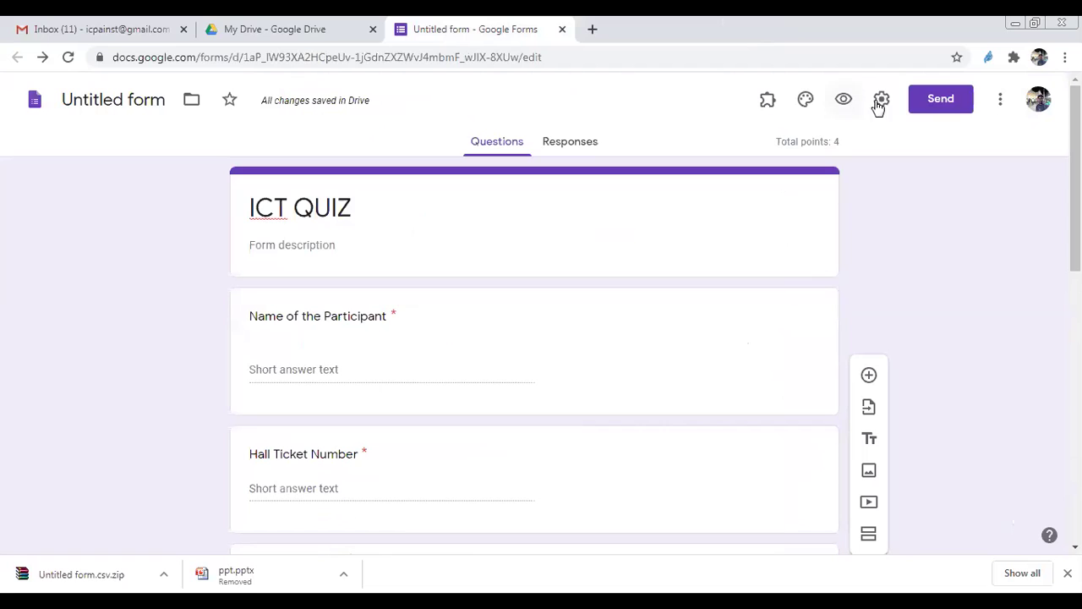
Step: Generate a shortened share link for the ICT QUIZ form and copy it to the clipboard
{"action": "left_click", "coordinate": [927, 110]}
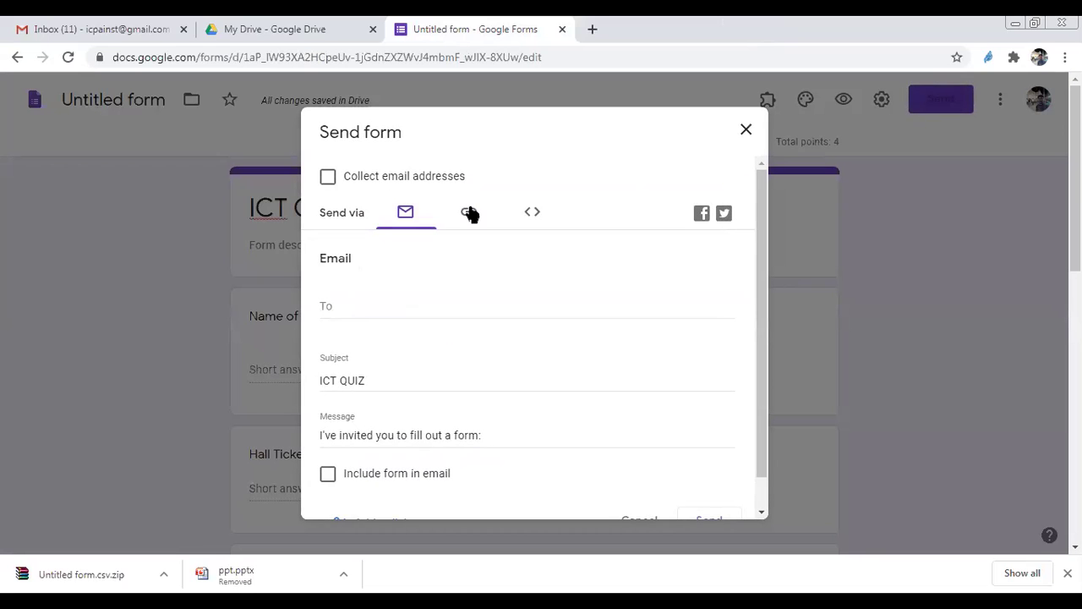
{"action": "left_click", "coordinate": [469, 213]}
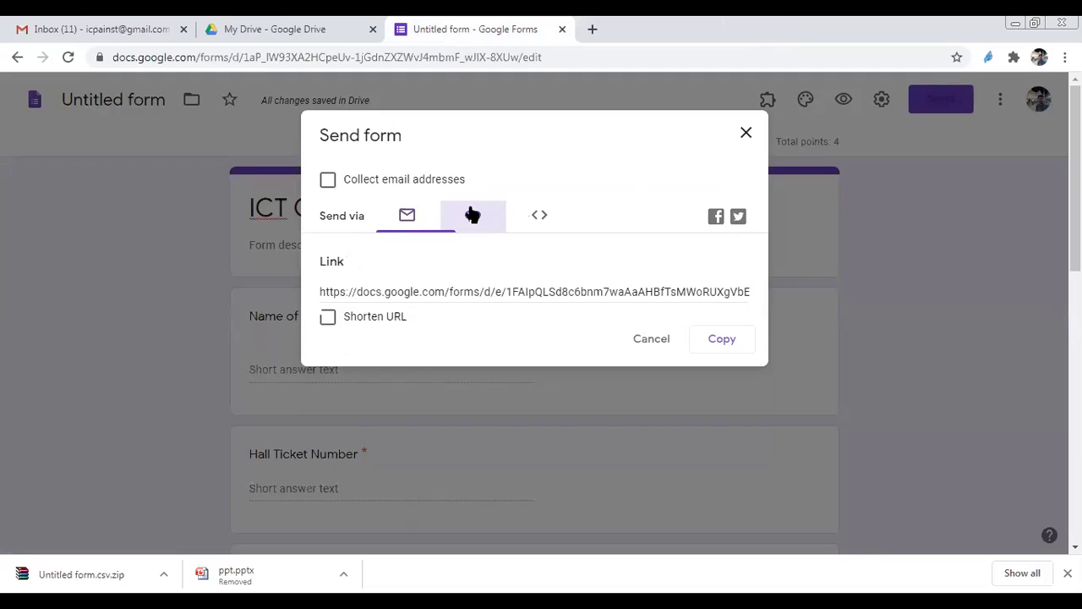
{"action": "left_click", "coordinate": [329, 318]}
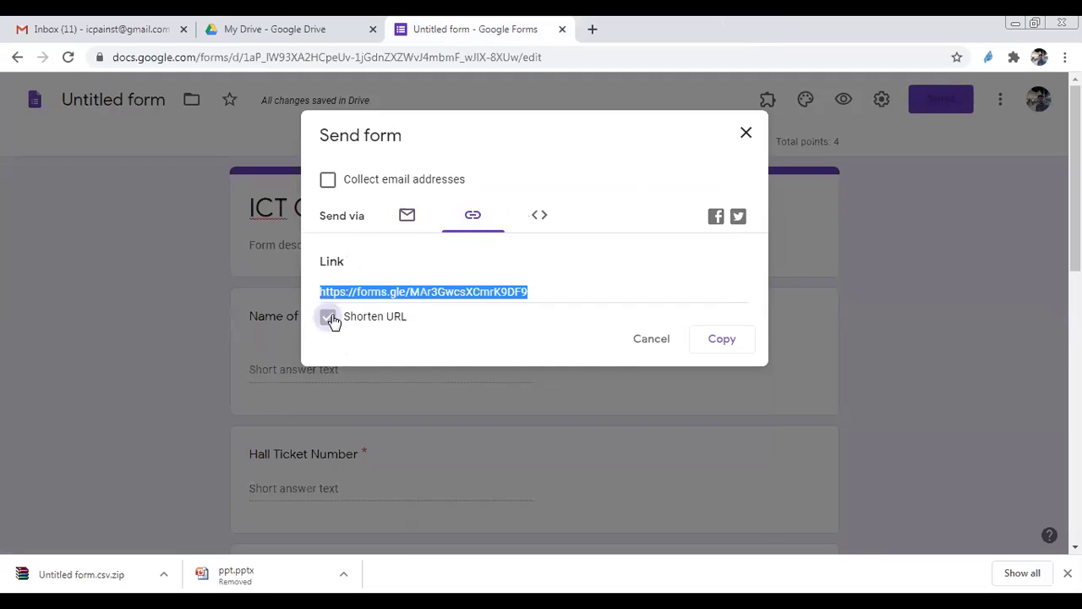
{"action": "left_click", "coordinate": [722, 339]}
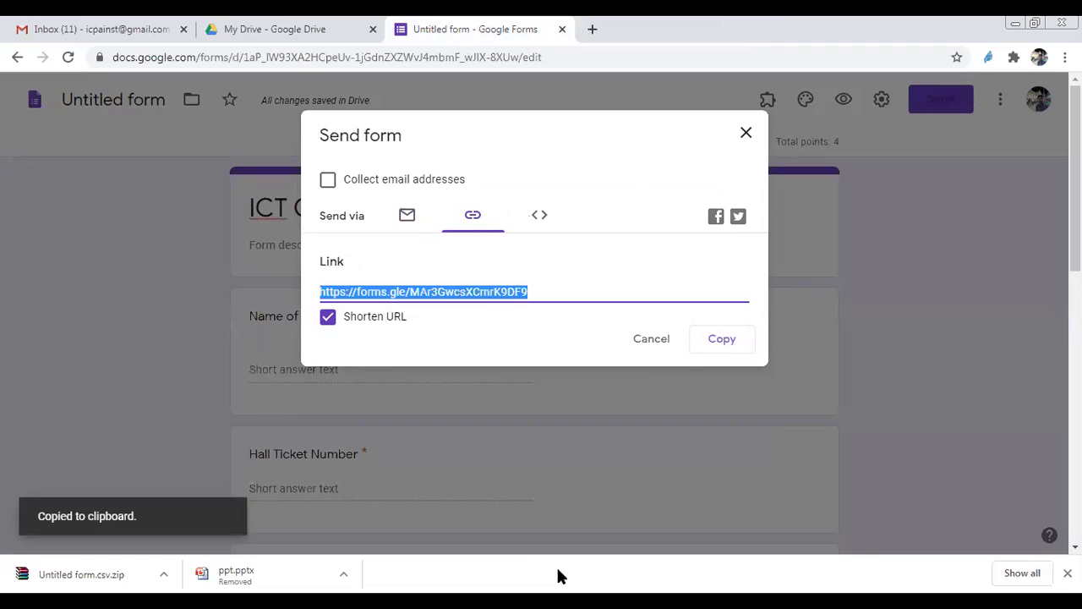